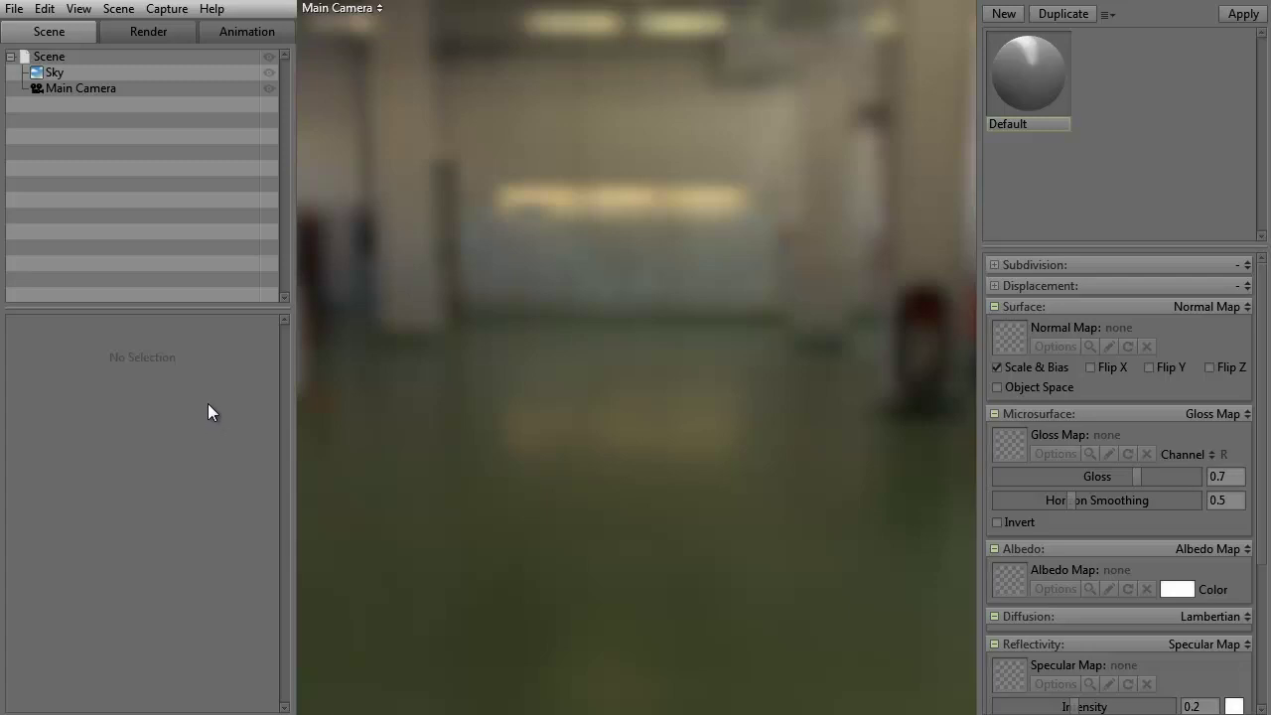
Step: Import the mesh file satyr_only.obj into the empty scene
{"action": "left_click", "coordinate": [14, 9]}
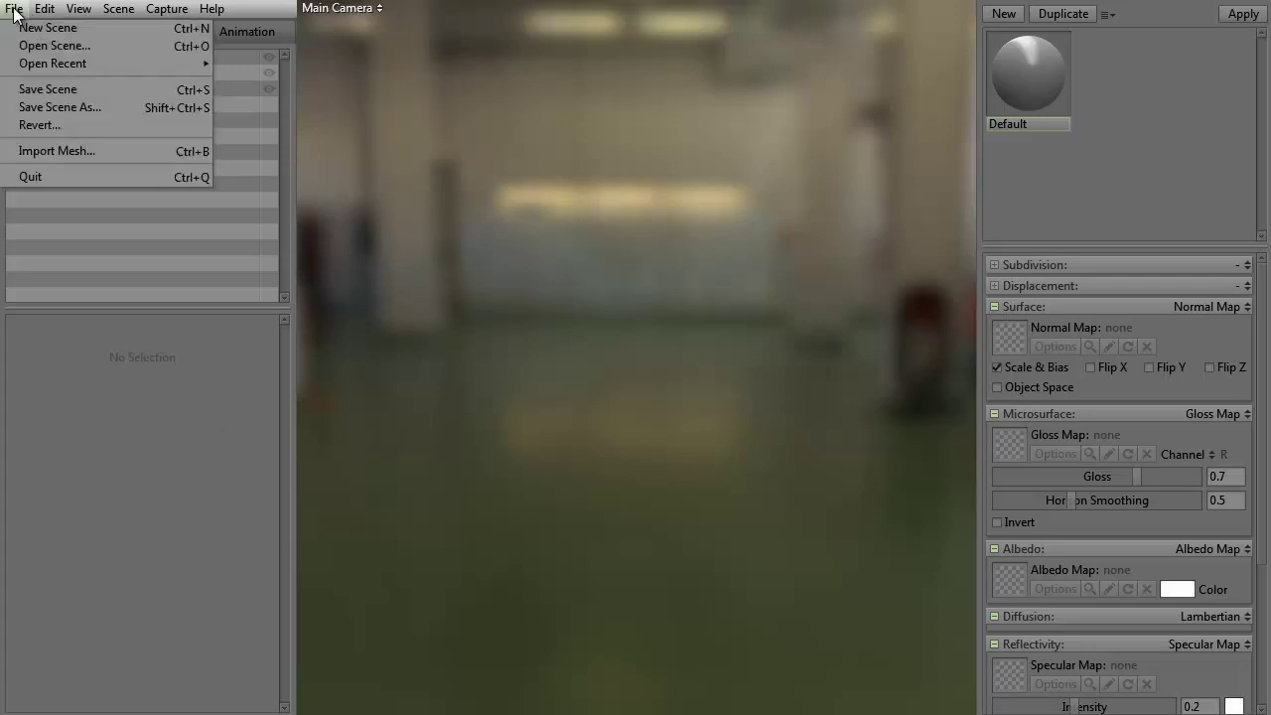
{"action": "left_click", "coordinate": [468, 150]}
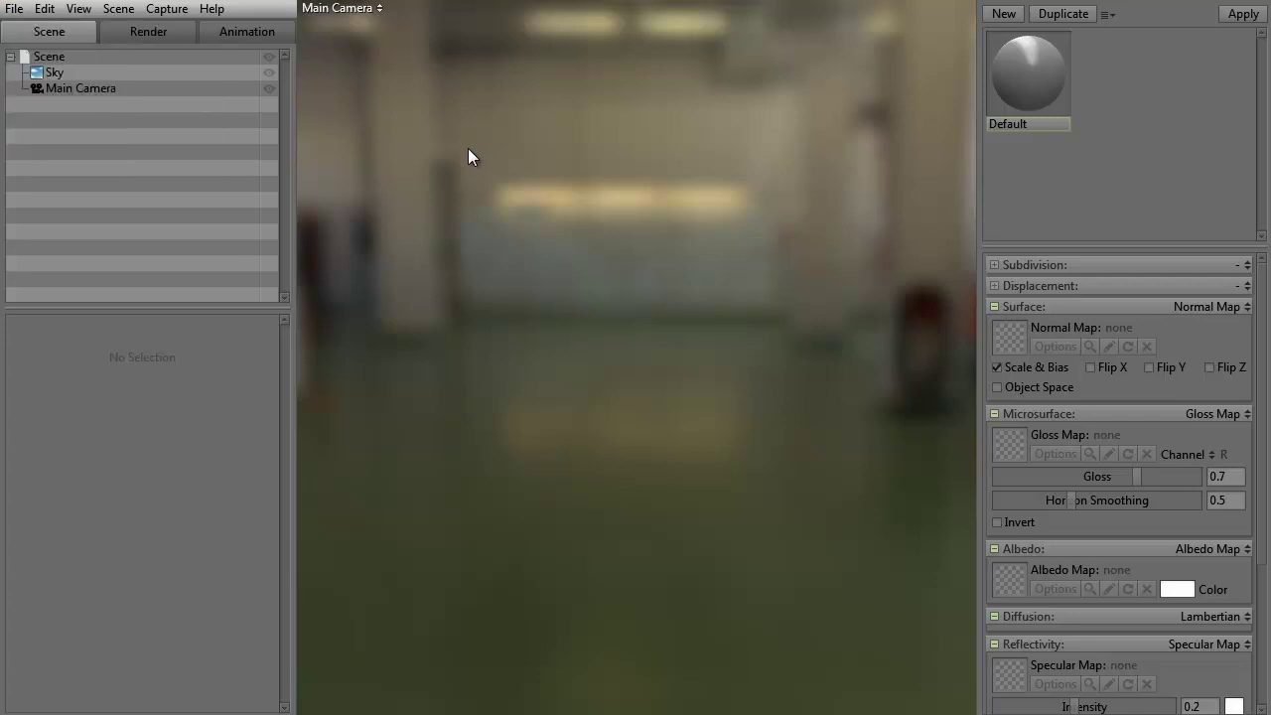
{"action": "left_click", "coordinate": [14, 10]}
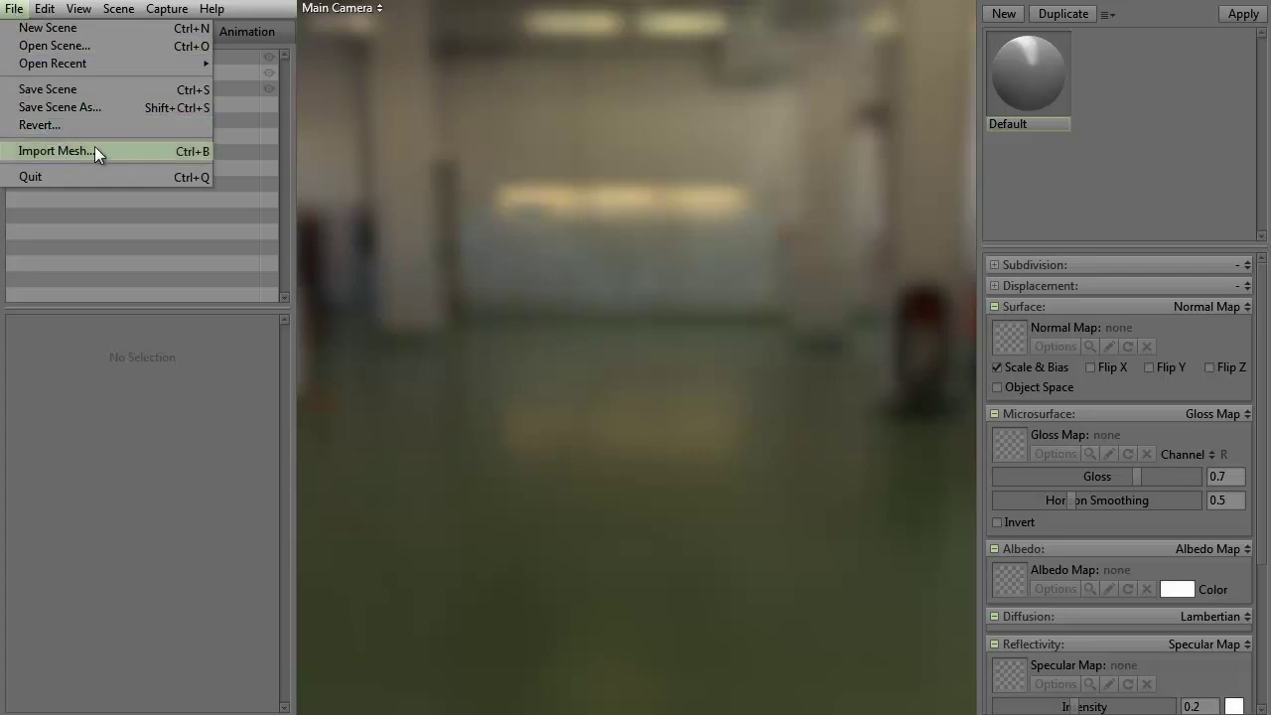
{"action": "left_click", "coordinate": [523, 415]}
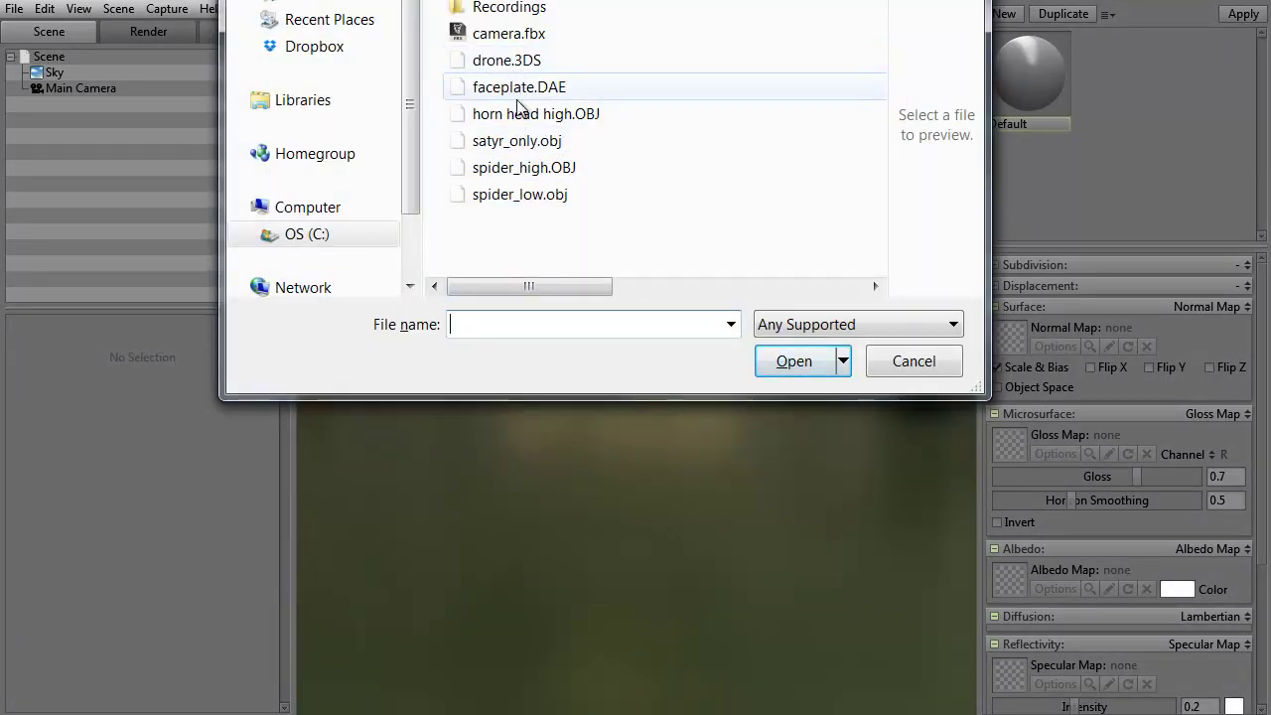
{"action": "left_click", "coordinate": [525, 140]}
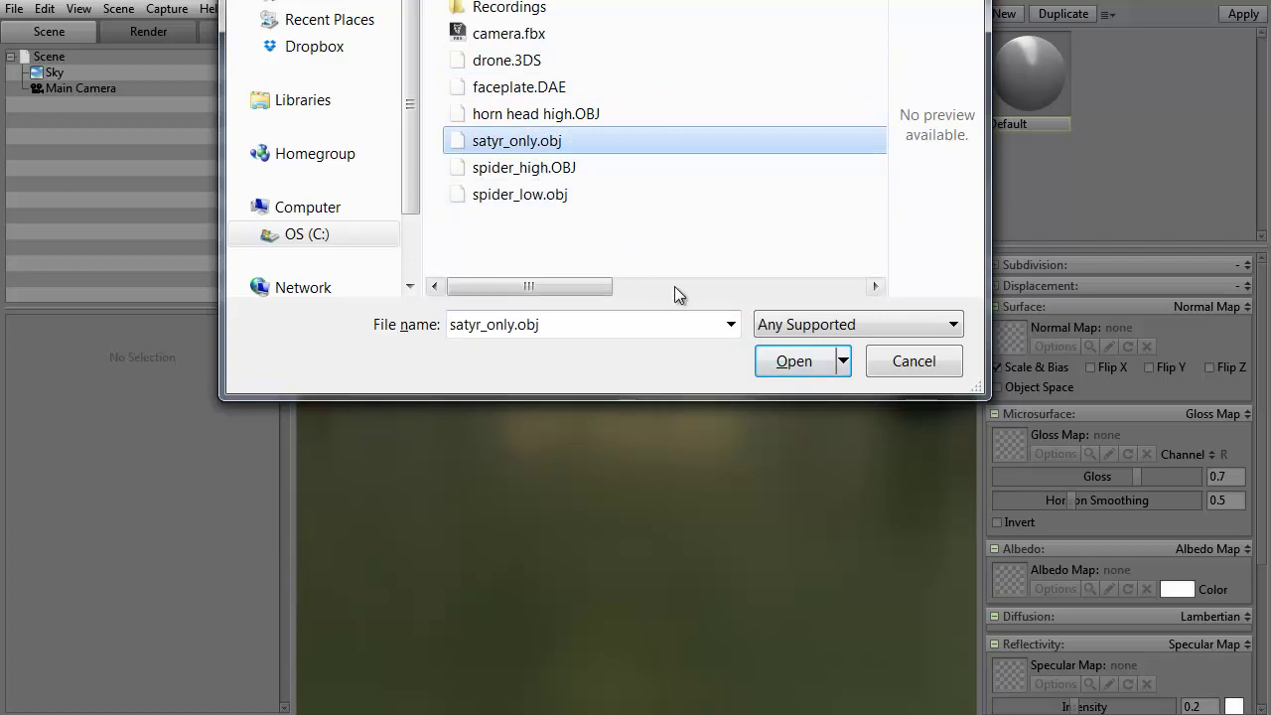
{"action": "left_click", "coordinate": [788, 363]}
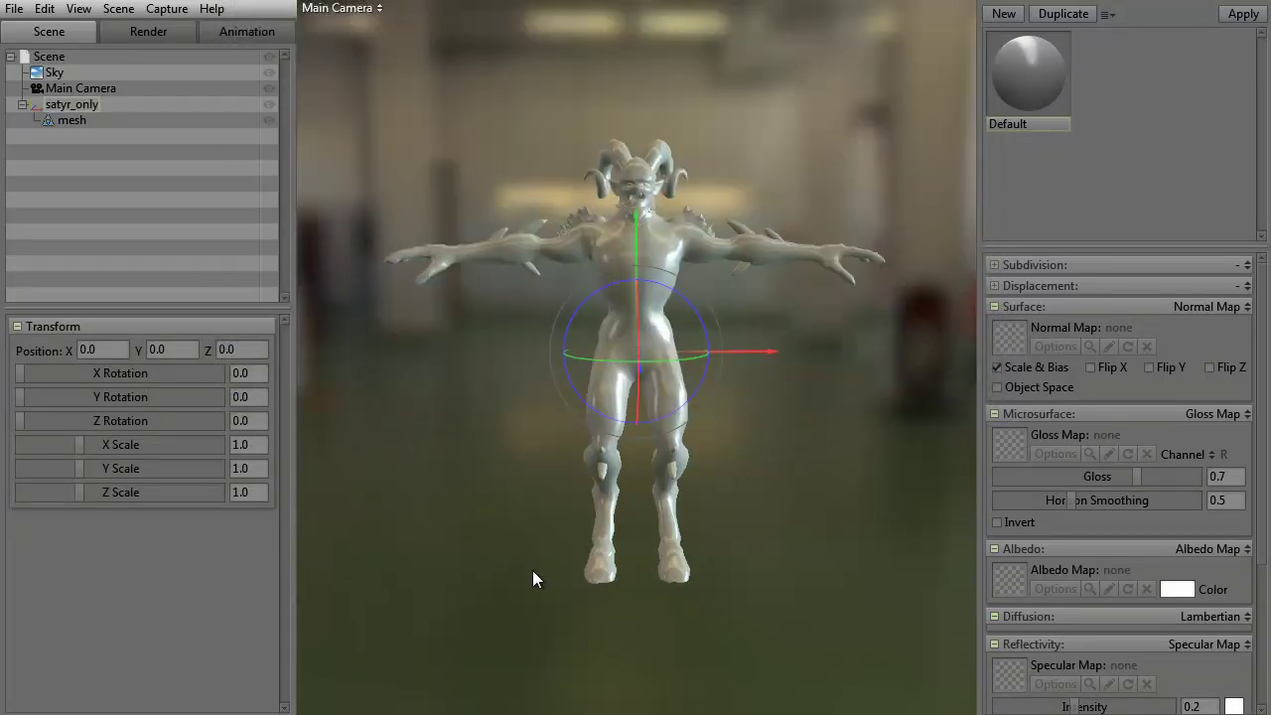
{"action": "mouse_move", "coordinate": [533, 572]}
{"action": "left_mouse_down"}
{"action": "mouse_move", "coordinate": [585, 556]}
{"action": "mouse_move", "coordinate": [637, 591]}
{"action": "mouse_move", "coordinate": [459, 526]}
{"action": "mouse_move", "coordinate": [448, 586]}
{"action": "mouse_move", "coordinate": [535, 573]}
{"action": "left_mouse_up"}
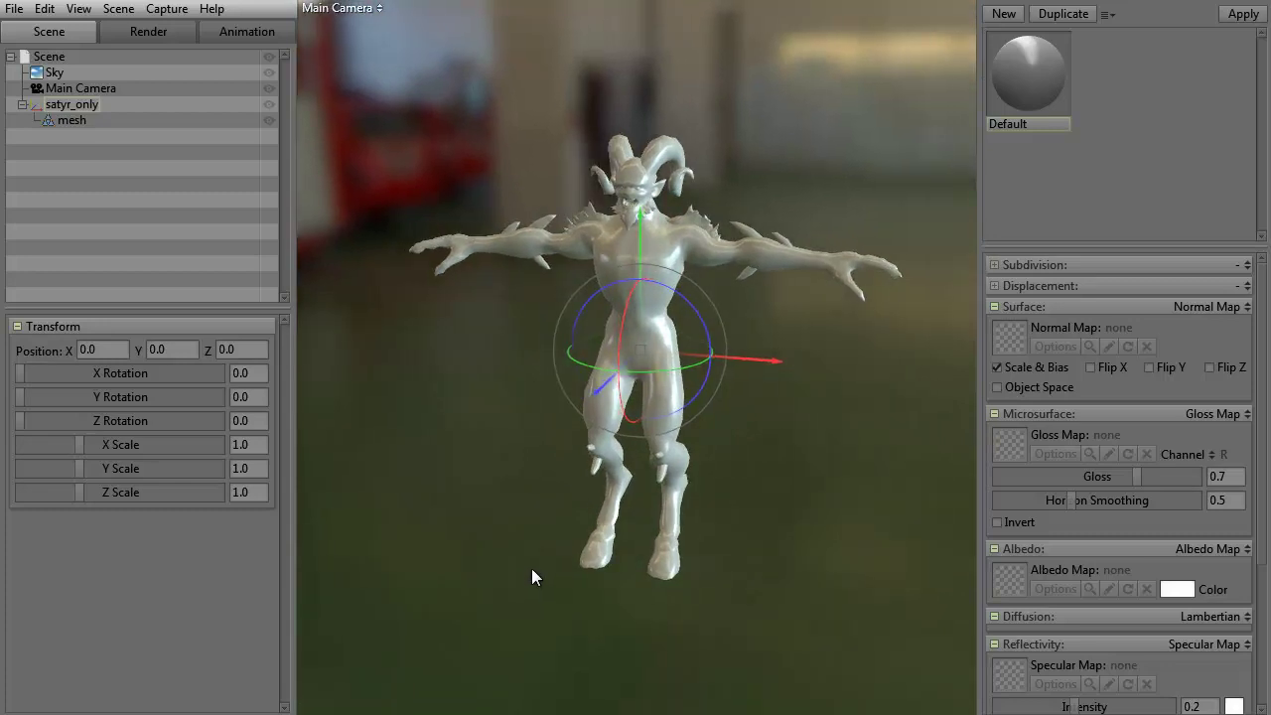
Step: Import the mesh file drone.3DS into the scene and hide the satyr_only model
{"action": "left_click", "coordinate": [14, 9]}
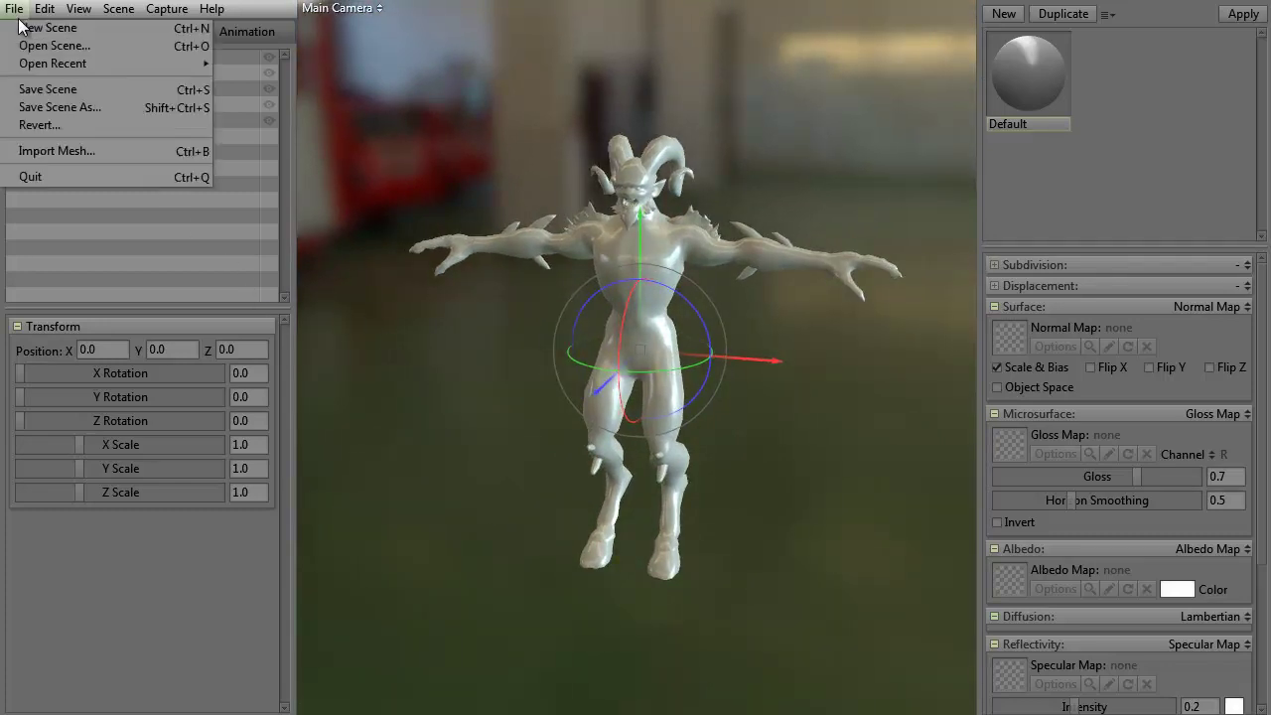
{"action": "left_click", "coordinate": [60, 149]}
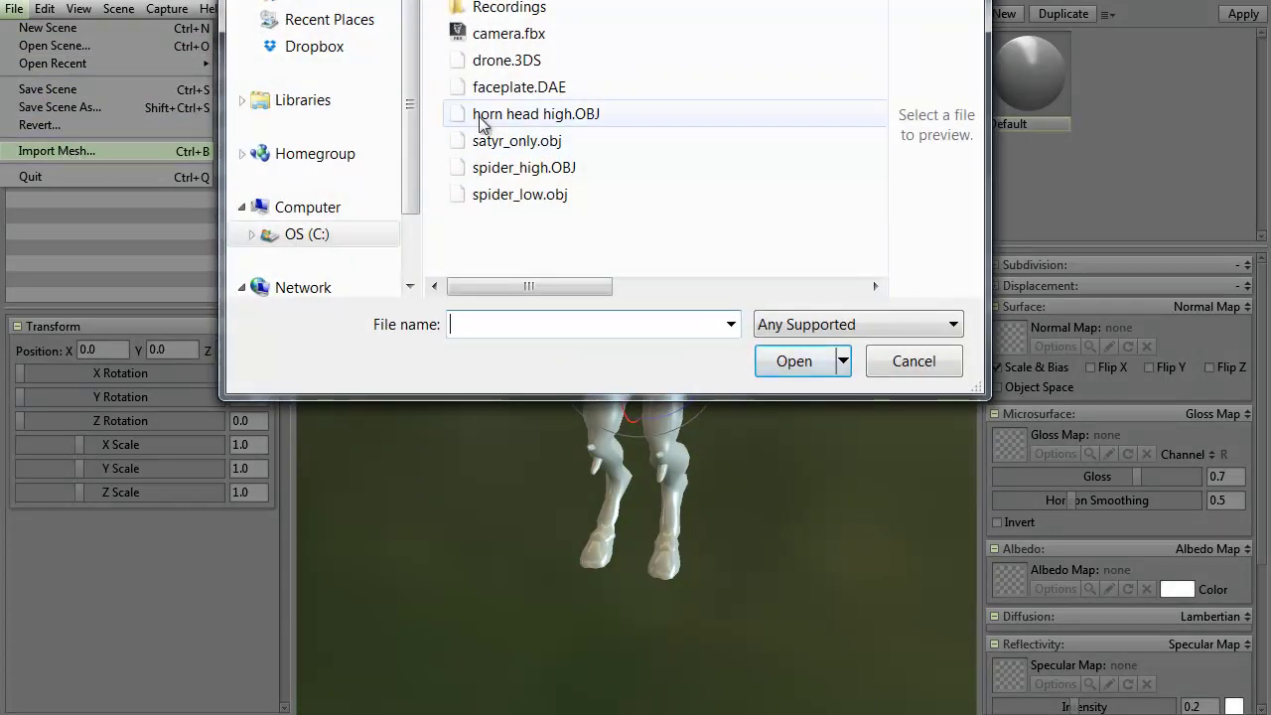
{"action": "left_click", "coordinate": [517, 60]}
{"action": "left_click", "coordinate": [785, 359]}
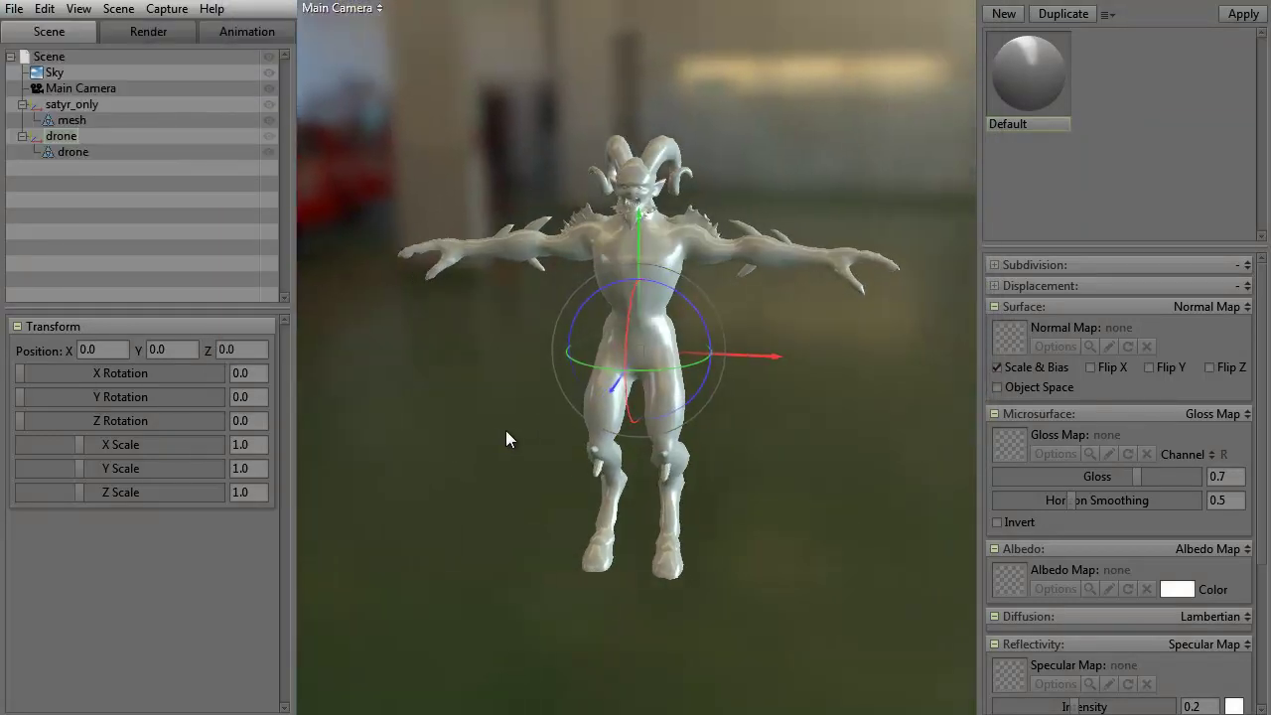
{"action": "left_click_drag", "start_coordinate": [506, 432], "coordinate": [527, 339]}
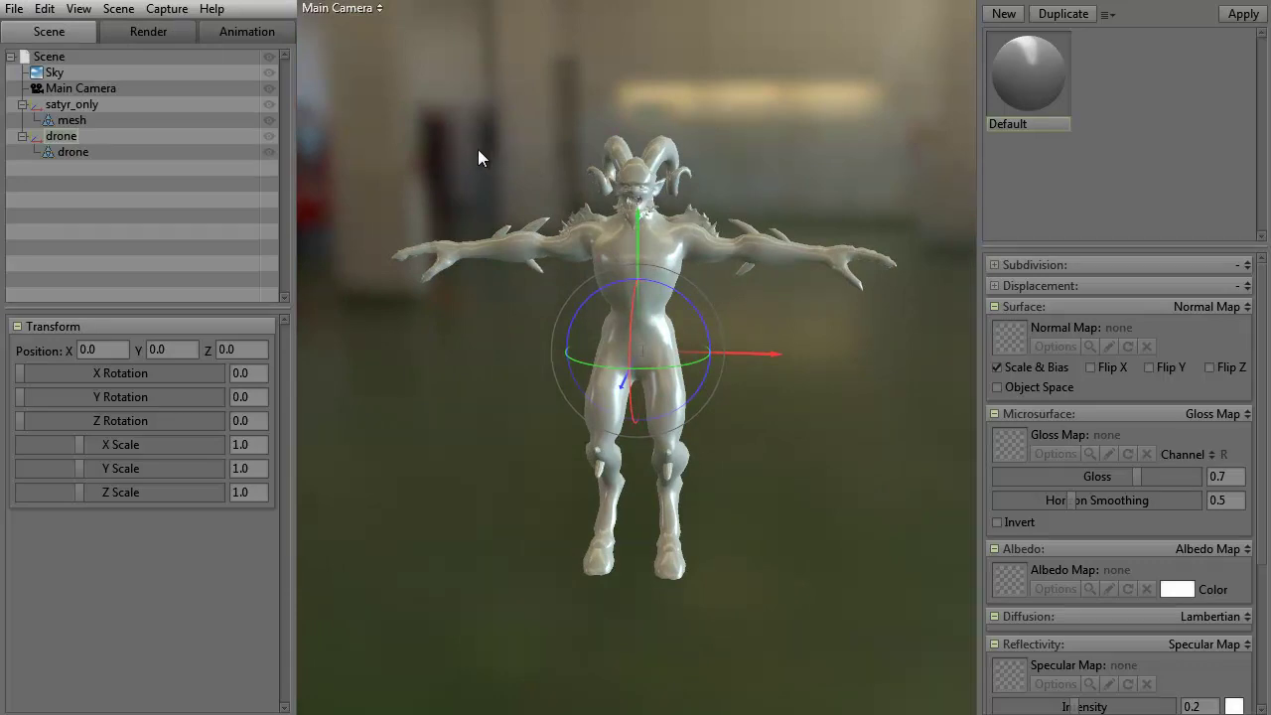
{"action": "left_click", "coordinate": [269, 104]}
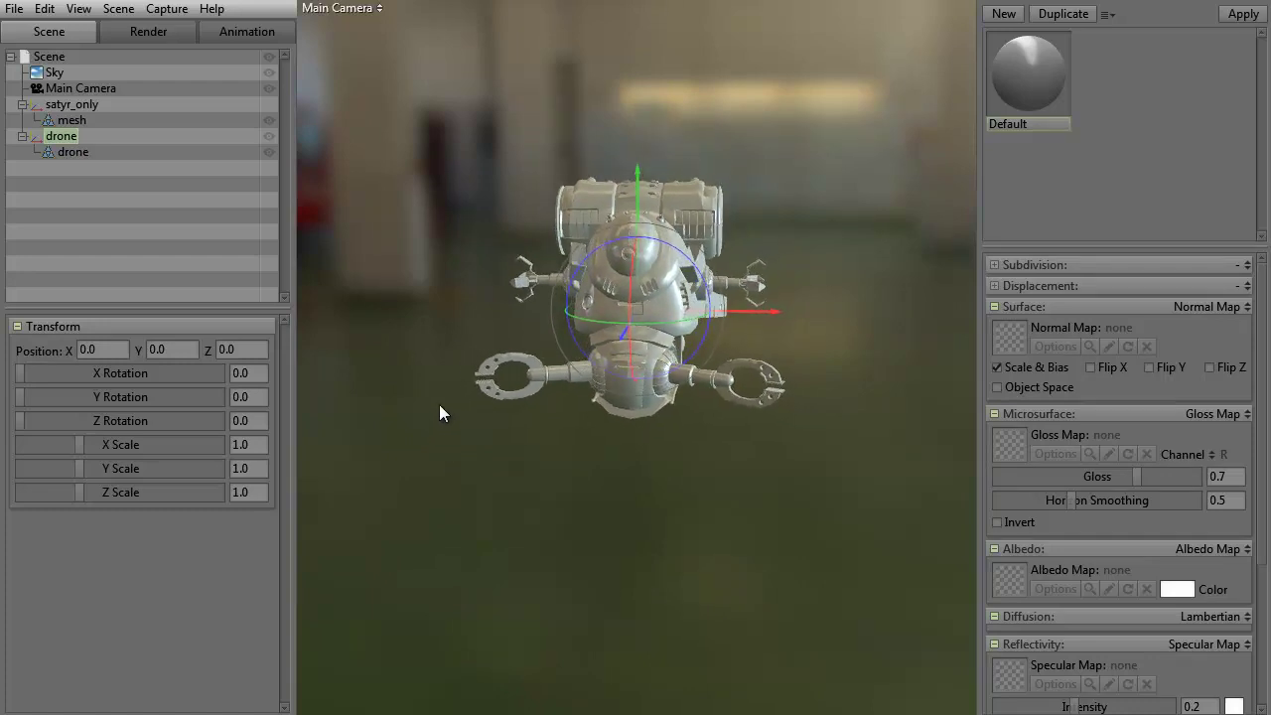
Step: Bring camera.fbx from the file explorer folder into the scene and hide the drone model
{"action": "left_click", "coordinate": [15, 10]}
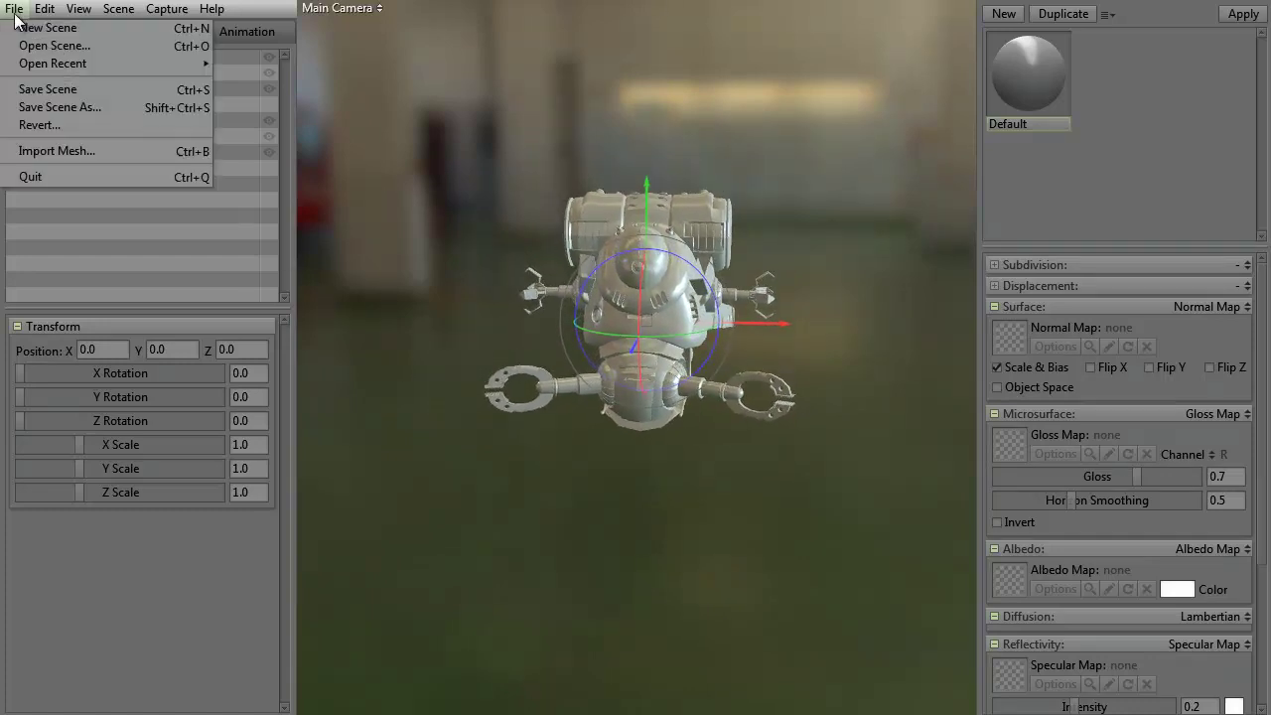
{"action": "left_click", "coordinate": [379, 116]}
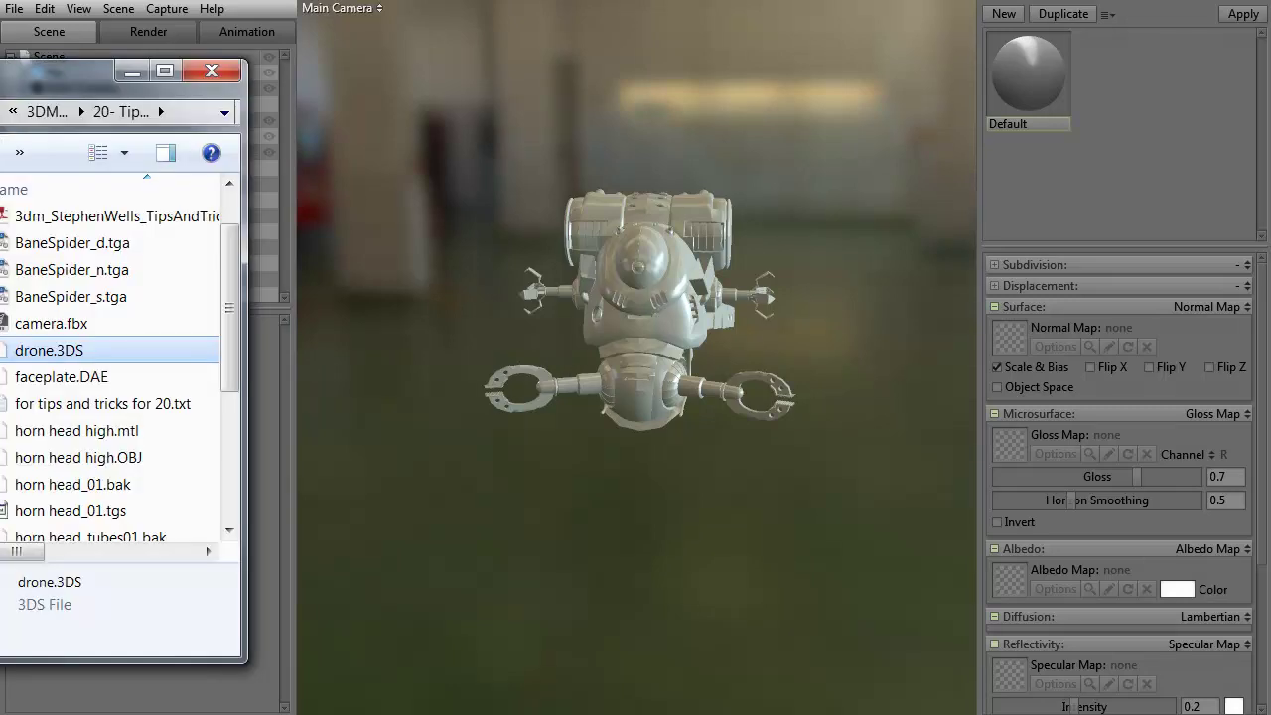
{"action": "left_click_drag", "start_coordinate": [26, 324], "coordinate": [581, 303]}
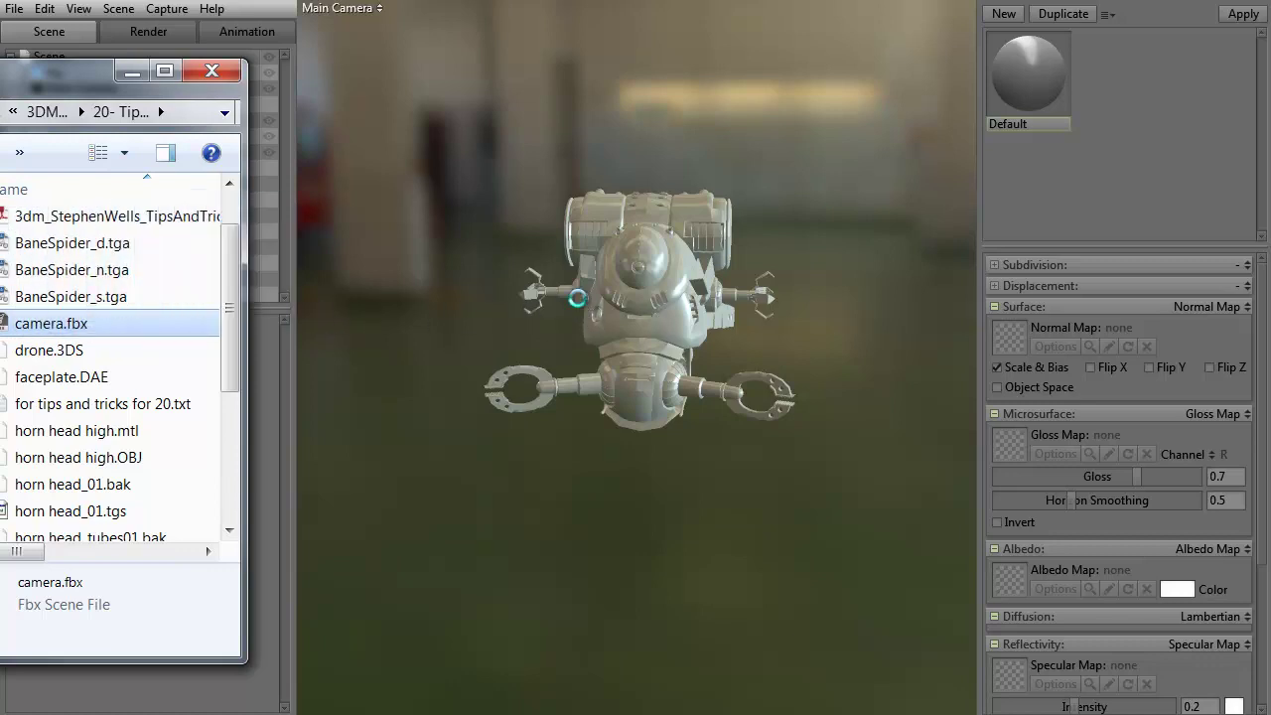
{"action": "left_click", "coordinate": [226, 71]}
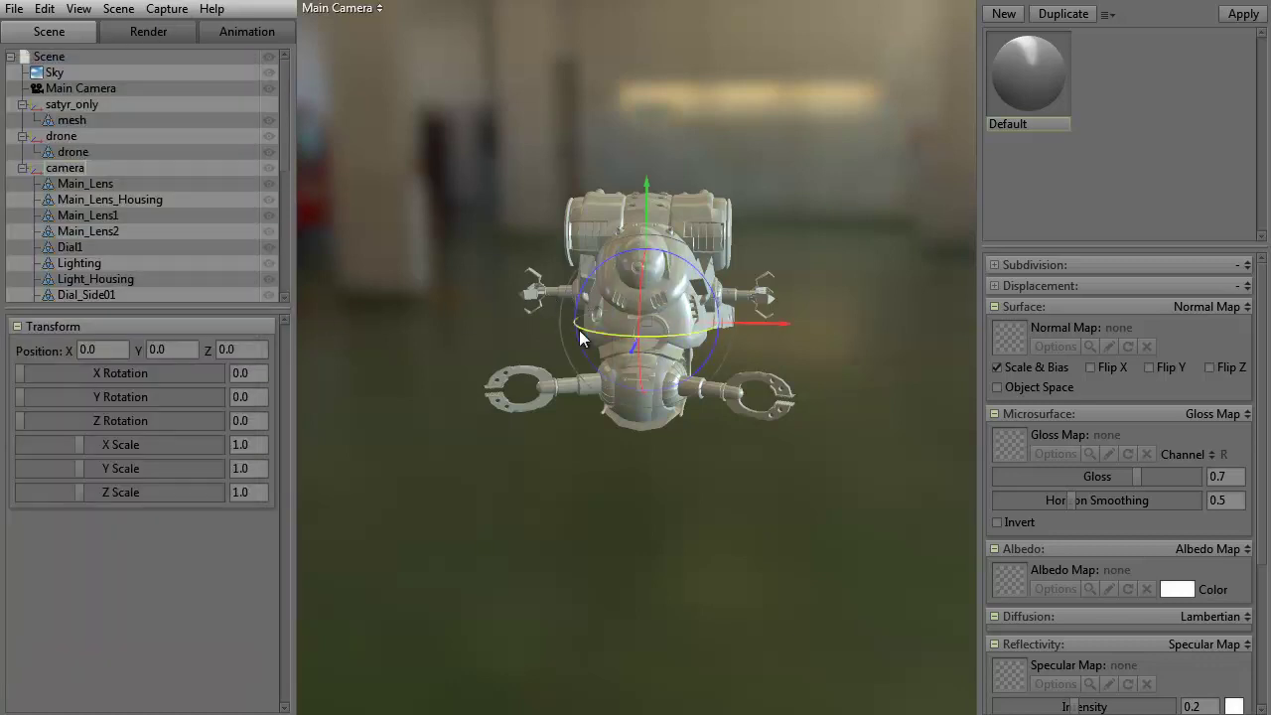
{"action": "left_click", "coordinate": [269, 137]}
{"action": "left_click_drag", "start_coordinate": [503, 390], "coordinate": [530, 363]}
{"action": "right_click_drag", "start_coordinate": [531, 363], "coordinate": [692, 490]}
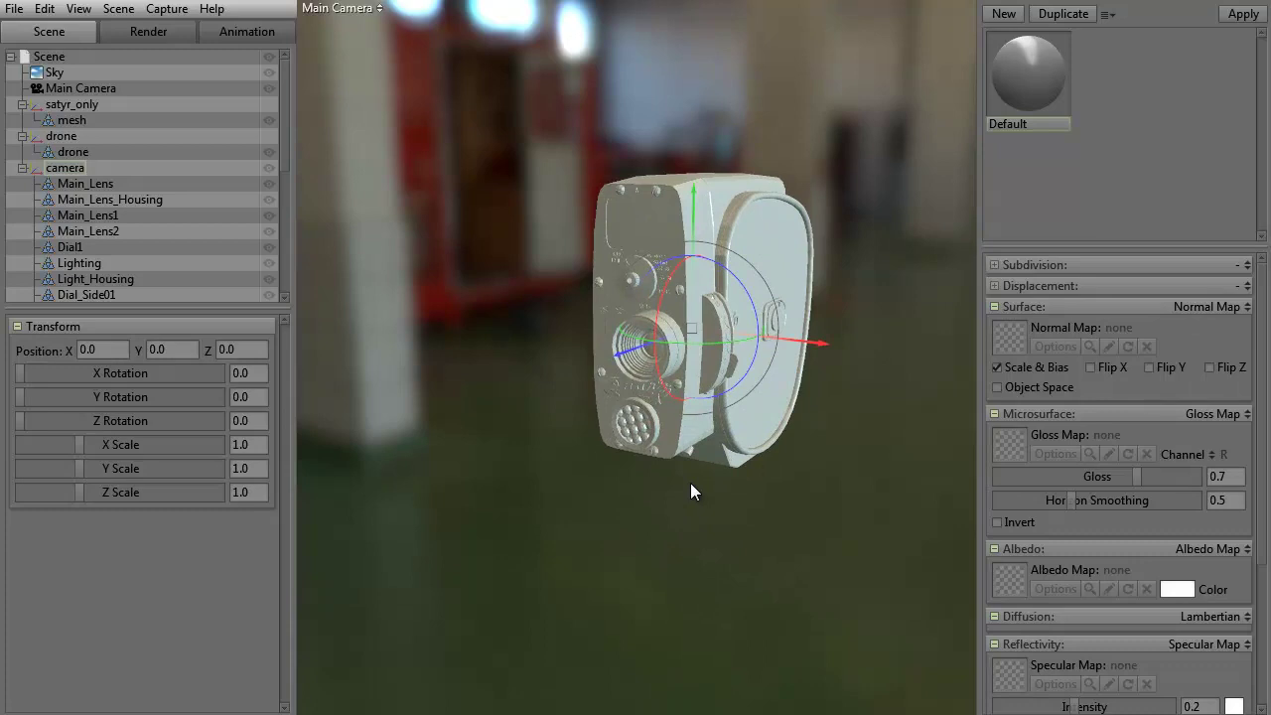
Step: Examine the separate parts of the imported camera model, including Main_Lens_Housing, Main_Lens1 and Main_Lens2, and collapse its hierarchy
{"action": "left_click_drag", "start_coordinate": [692, 491], "coordinate": [620, 511]}
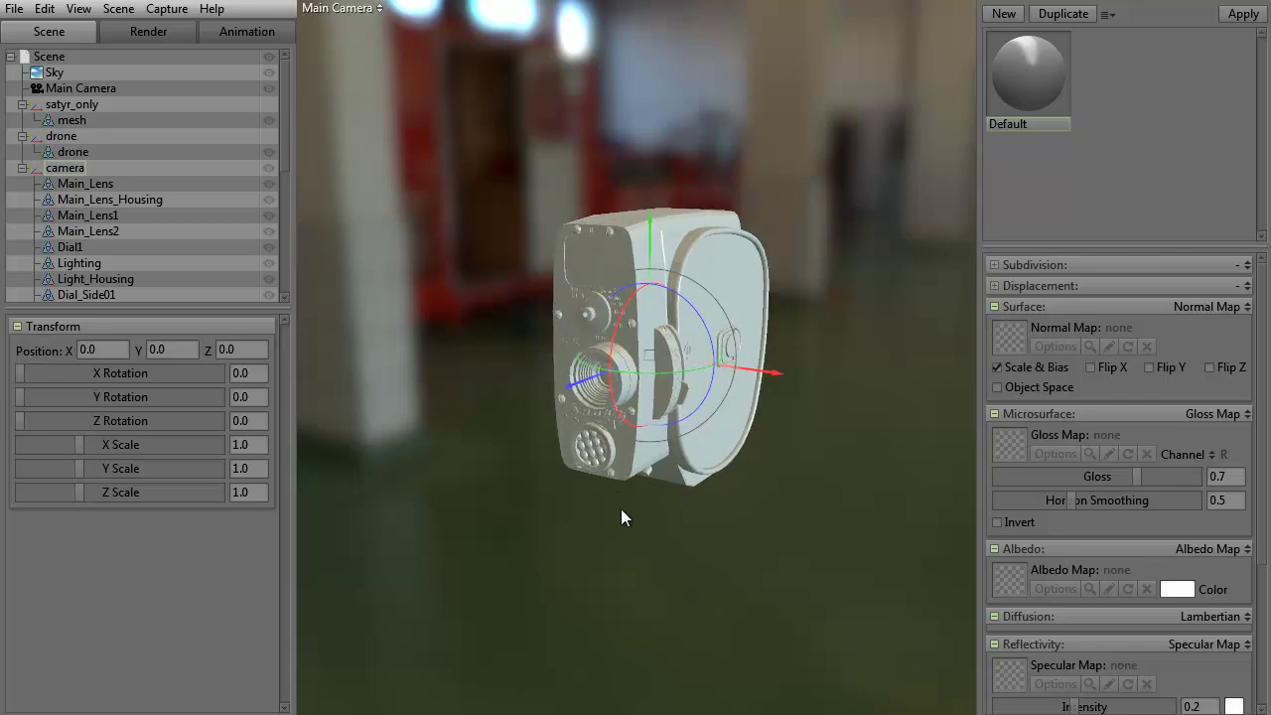
{"action": "mouse_move", "coordinate": [621, 508]}
{"action": "left_mouse_down"}
{"action": "mouse_move", "coordinate": [524, 518]}
{"action": "mouse_move", "coordinate": [625, 510]}
{"action": "left_mouse_up"}
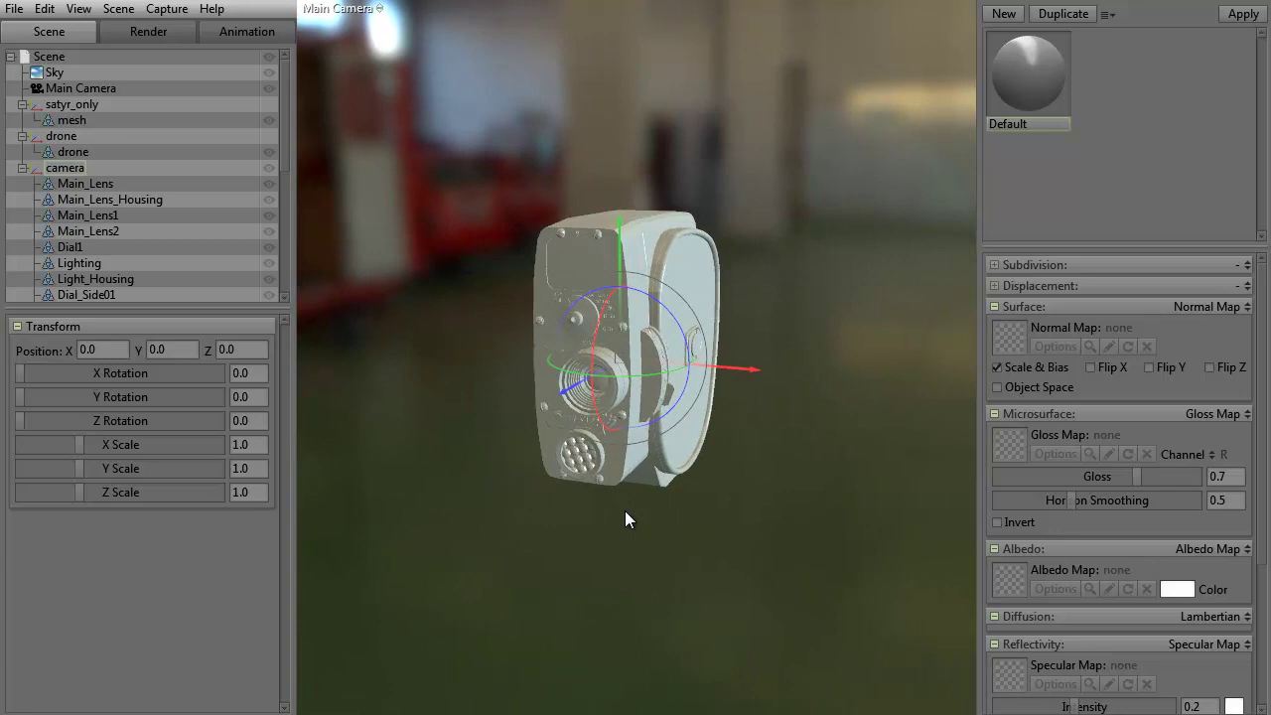
{"action": "left_click", "coordinate": [279, 166]}
{"action": "left_click_drag", "start_coordinate": [280, 160], "coordinate": [284, 194]}
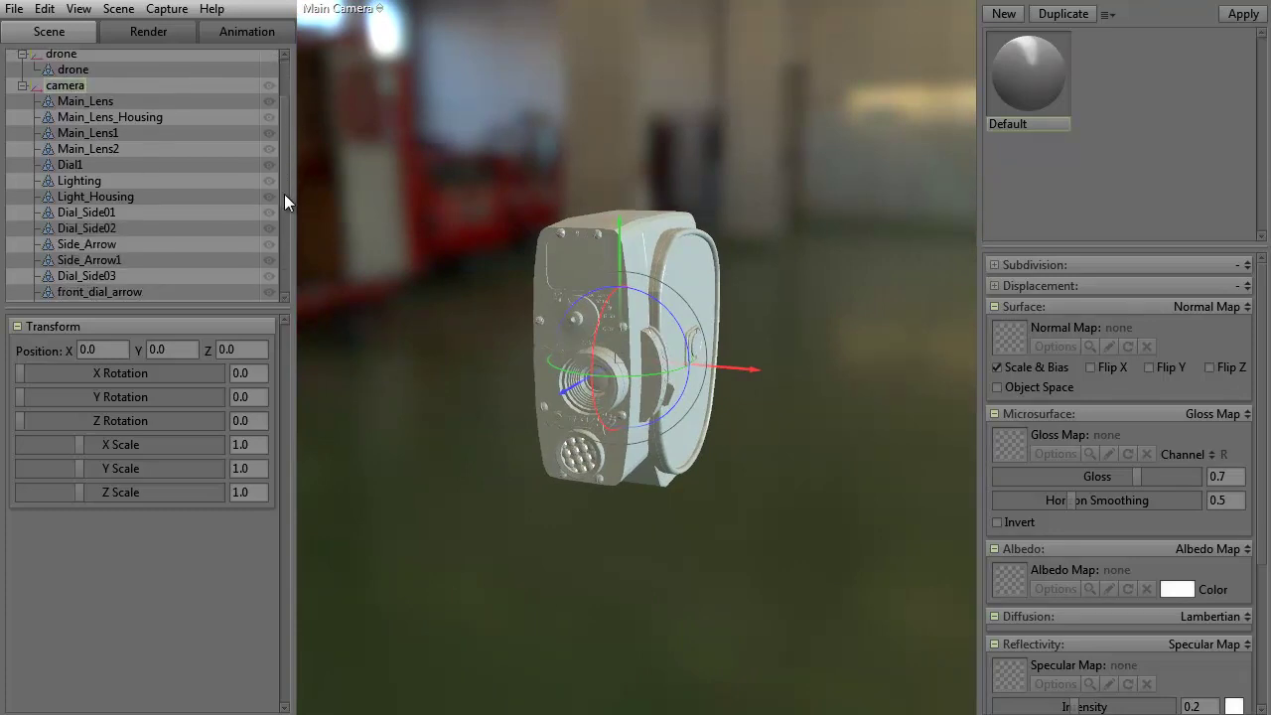
{"action": "left_click", "coordinate": [87, 92]}
{"action": "left_click", "coordinate": [95, 111]}
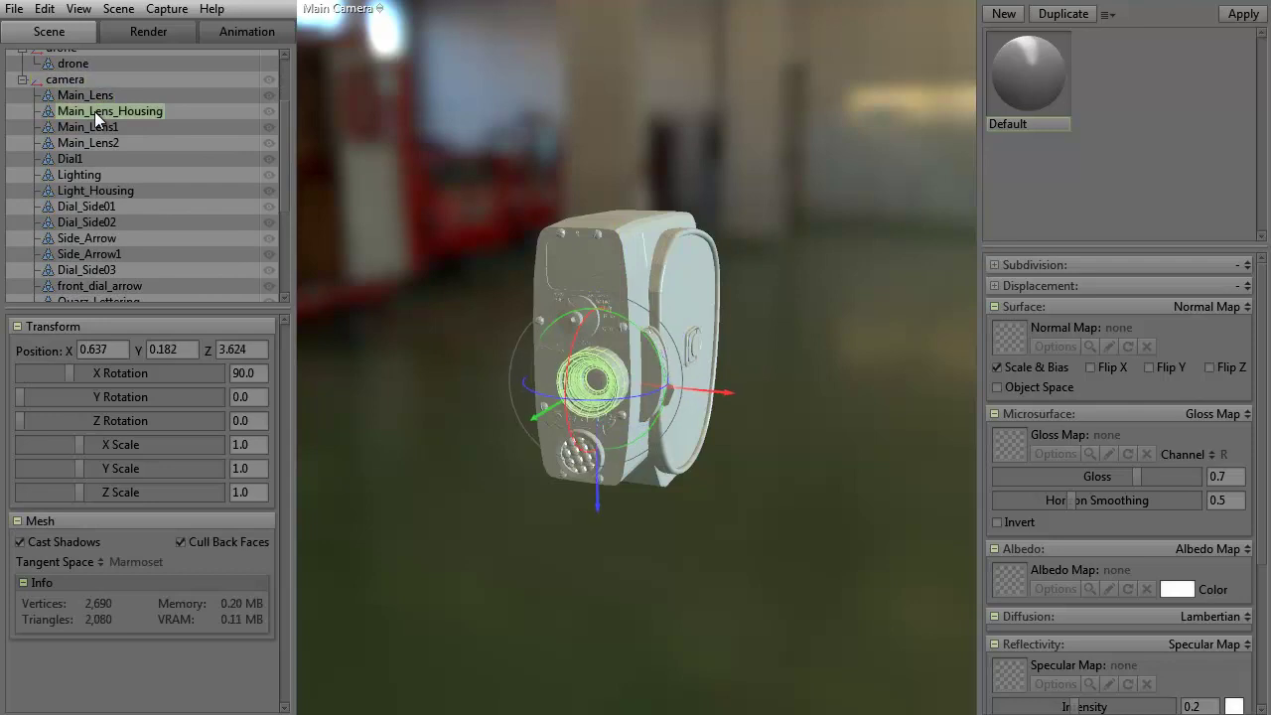
{"action": "left_click", "coordinate": [97, 126]}
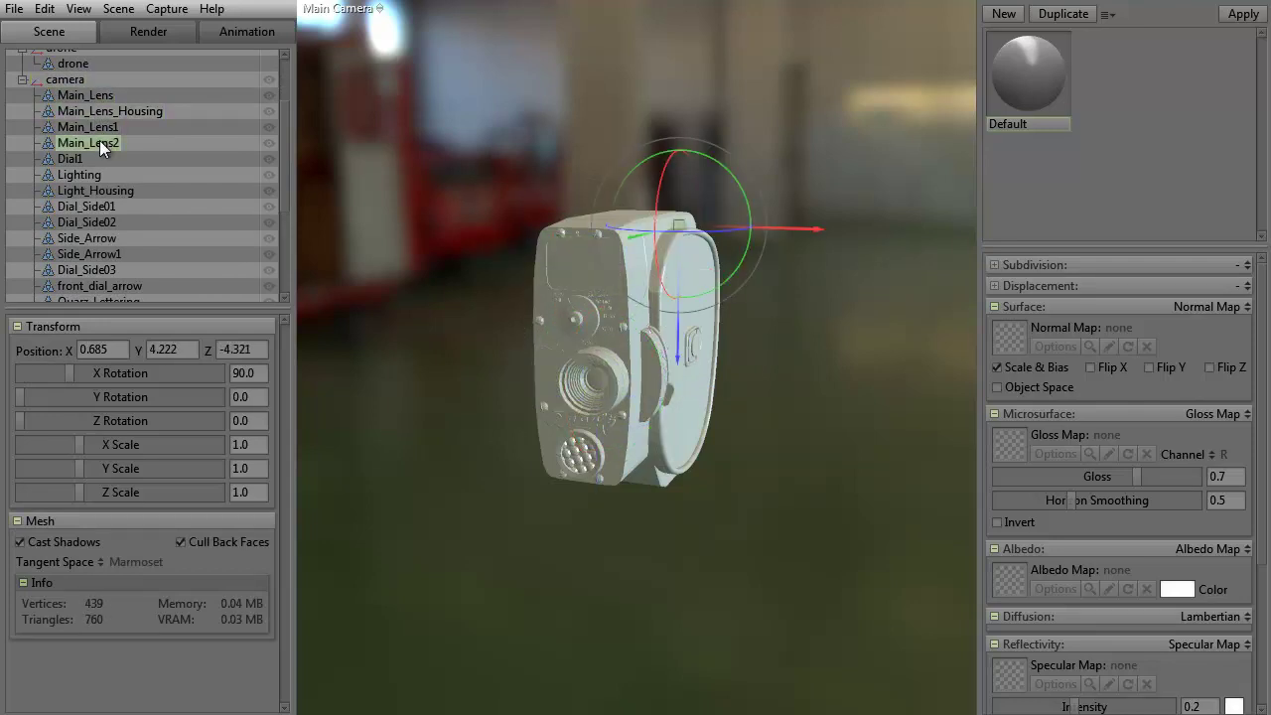
{"action": "left_click", "coordinate": [21, 80]}
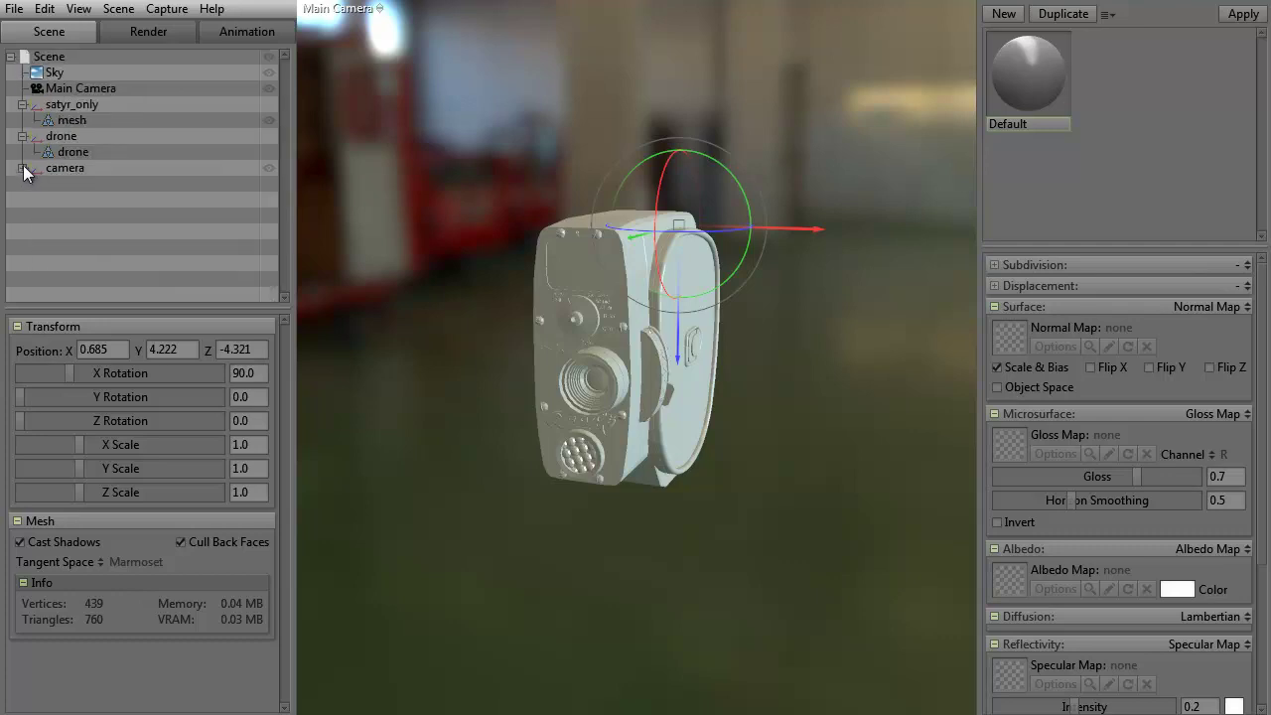
{"action": "left_click", "coordinate": [22, 168]}
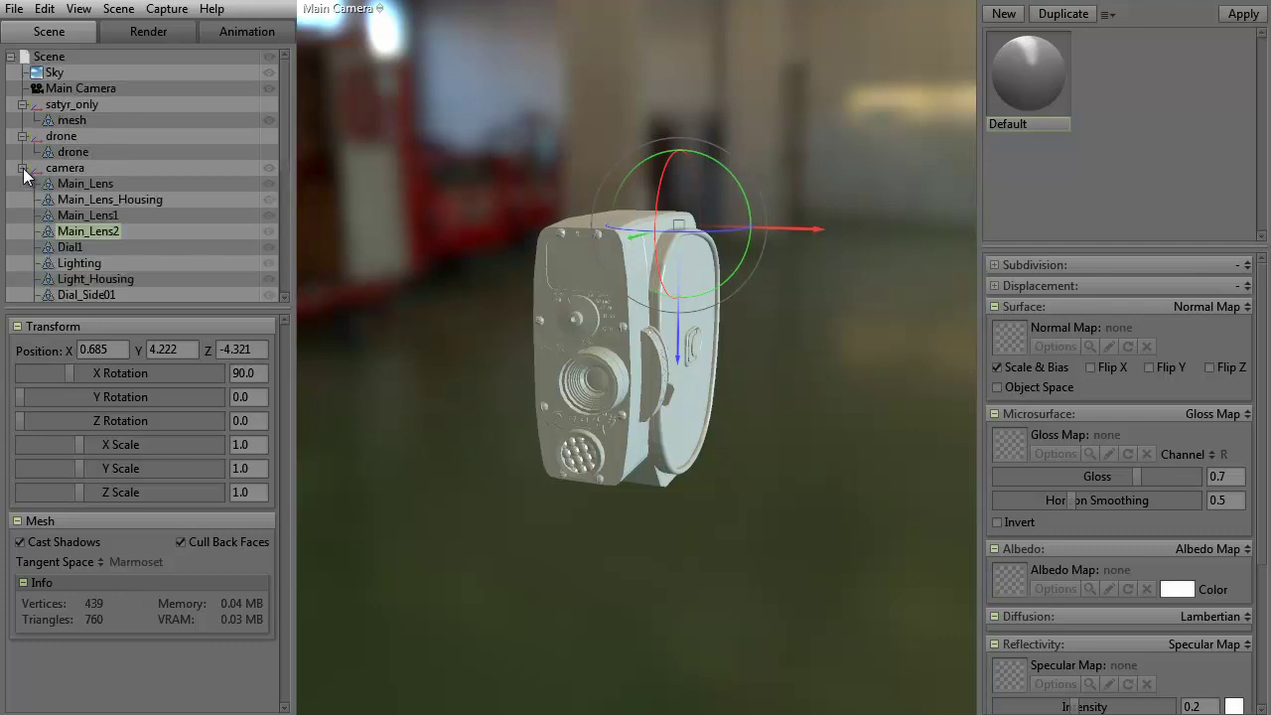
{"action": "left_click", "coordinate": [22, 168]}
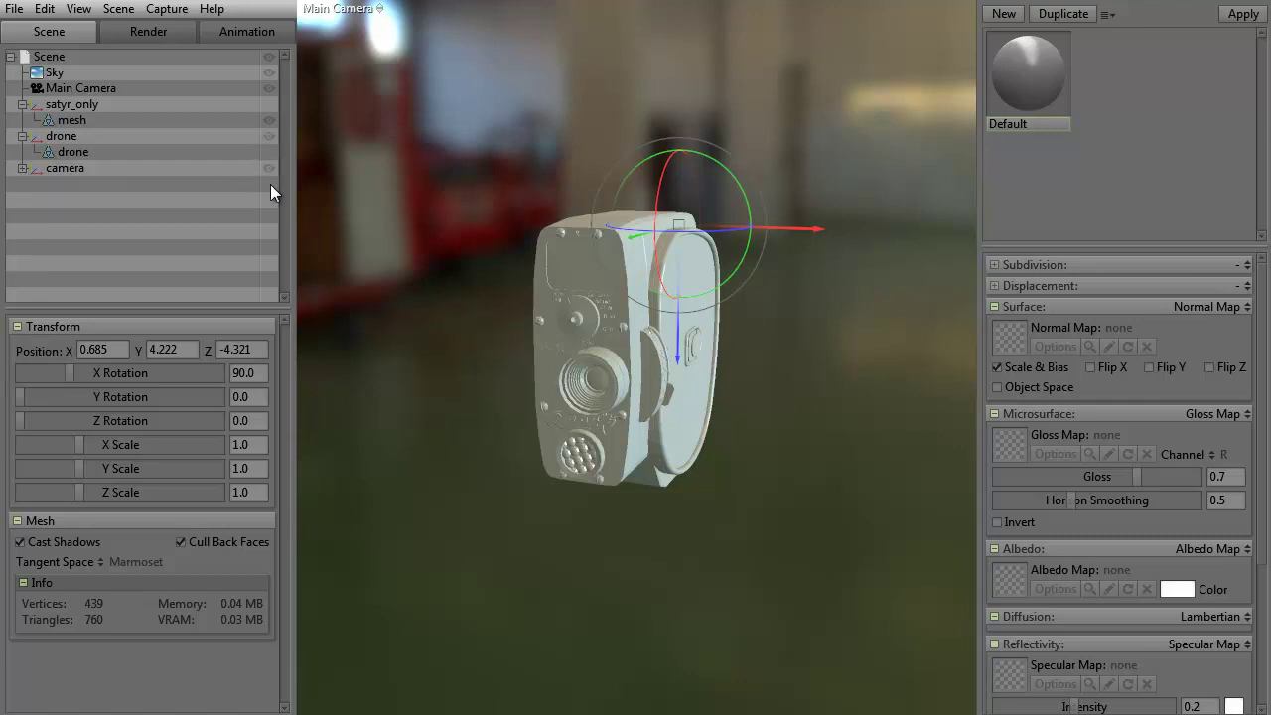
Step: Show the drone mesh again and move it sideways along its local Y axis to X position about -9.56
{"action": "left_click", "coordinate": [267, 151]}
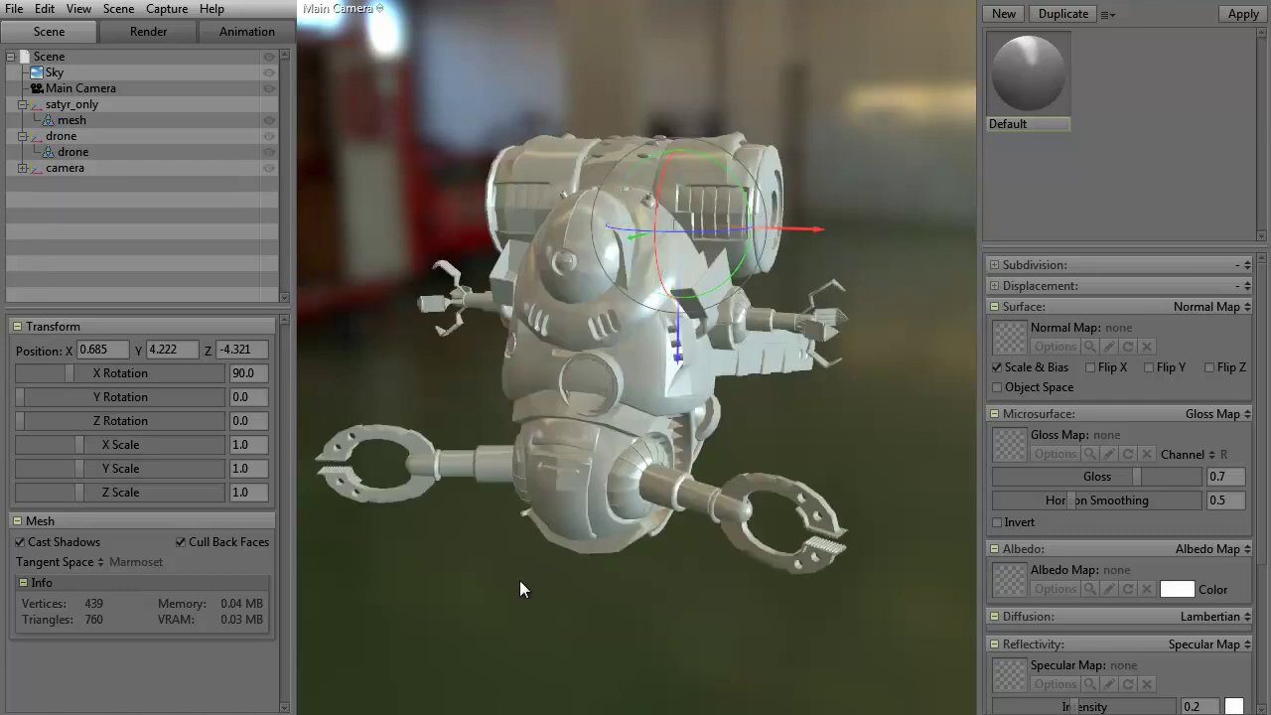
{"action": "right_click_drag", "start_coordinate": [520, 580], "coordinate": [450, 438]}
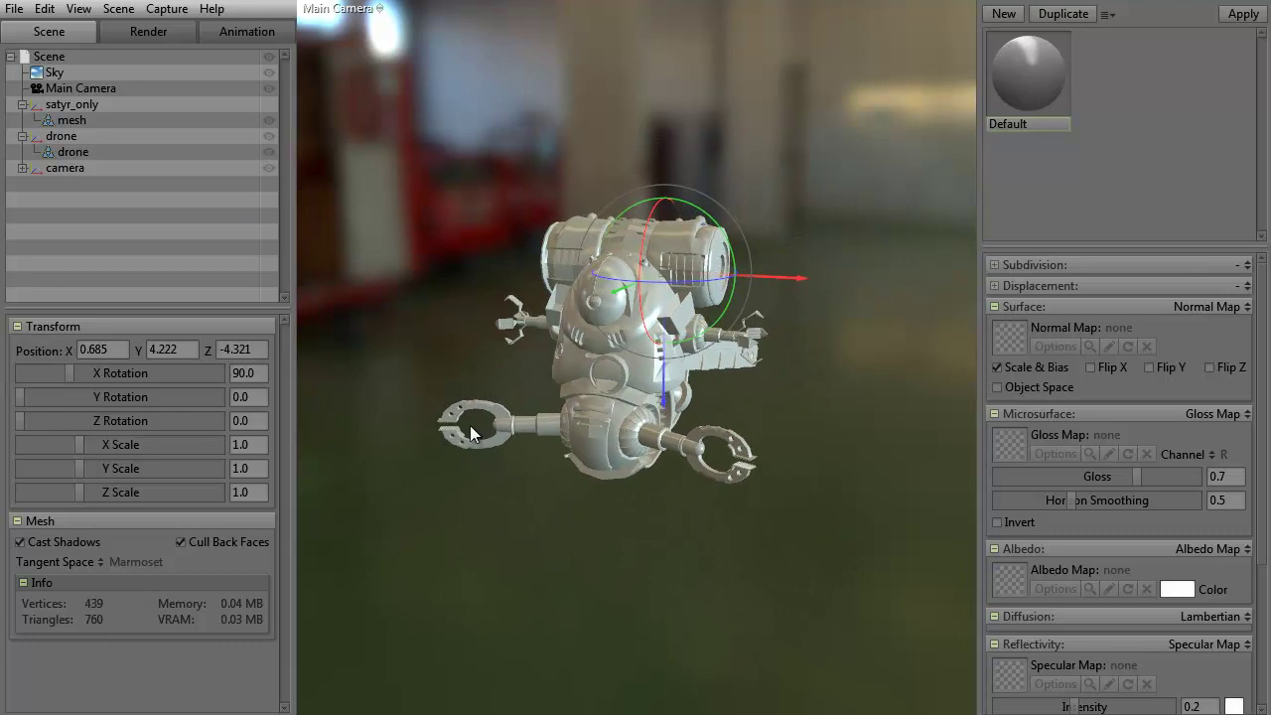
{"action": "key", "text": "Escape"}
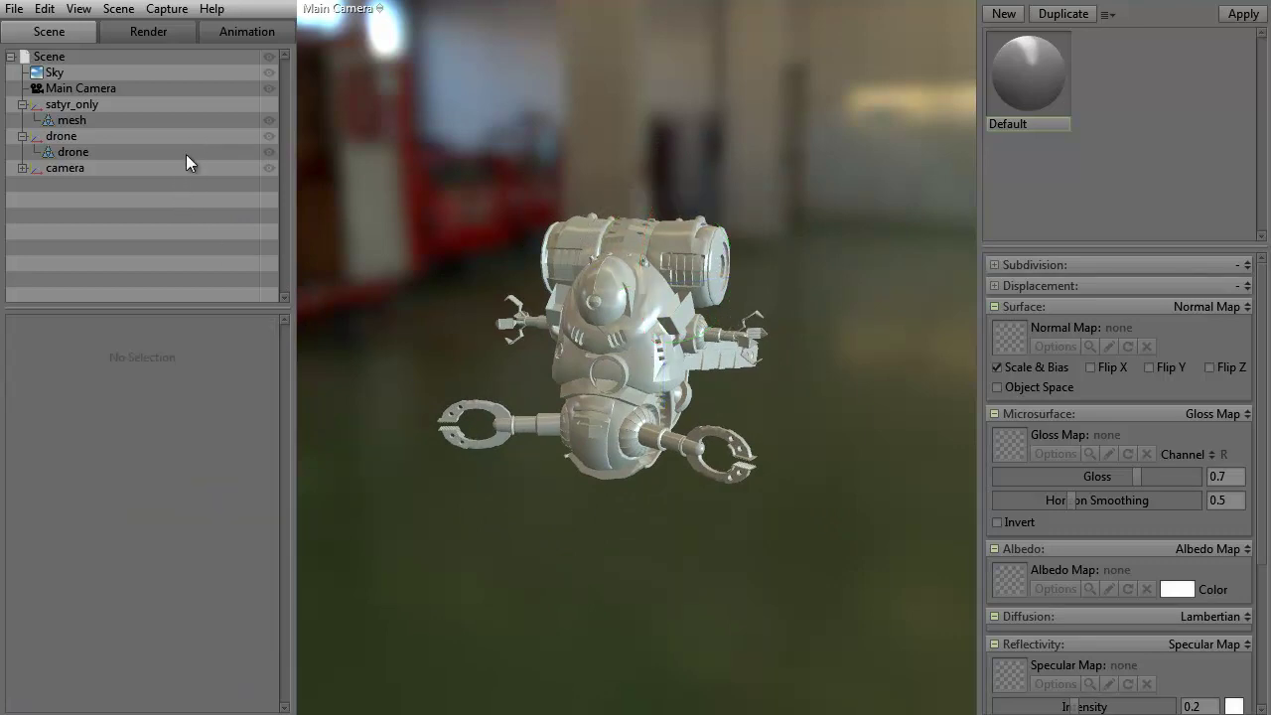
{"action": "left_click", "coordinate": [84, 151]}
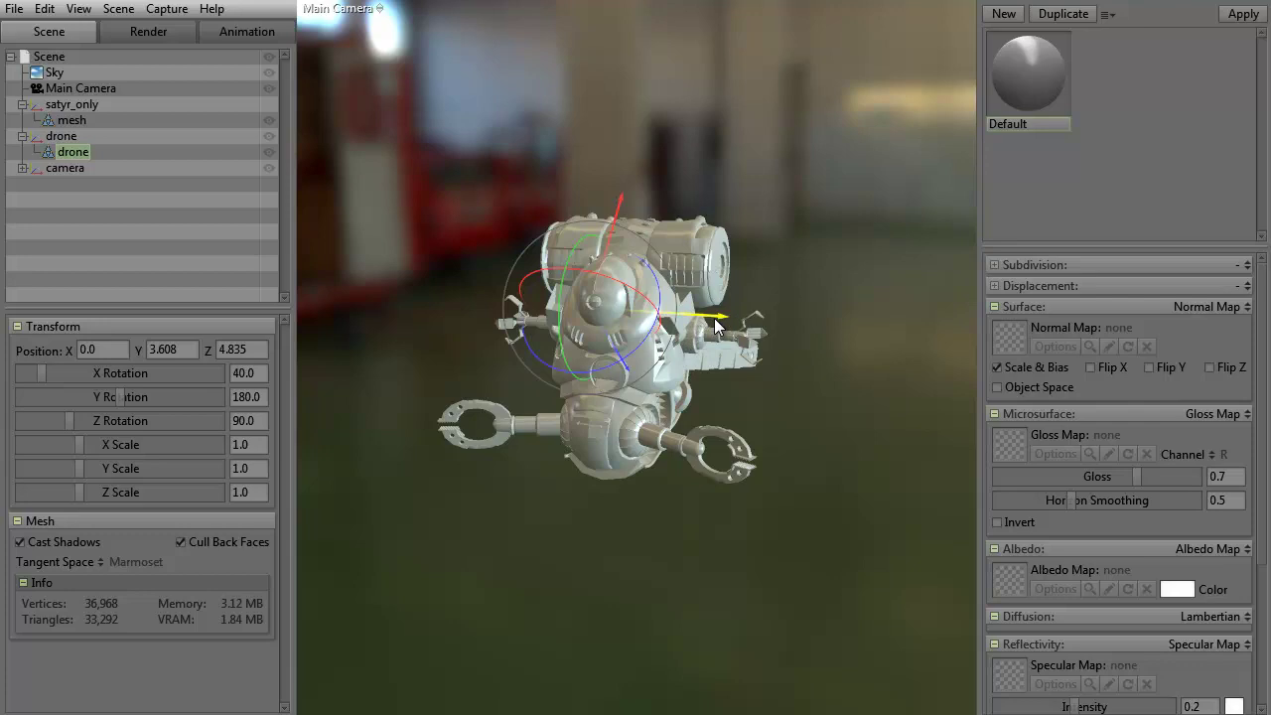
{"action": "left_click_drag", "start_coordinate": [718, 316], "coordinate": [529, 319]}
Step: Show the satyr_only model again and move its mesh straight down to Y position about -7.95
{"action": "left_click_drag", "start_coordinate": [589, 556], "coordinate": [545, 533]}
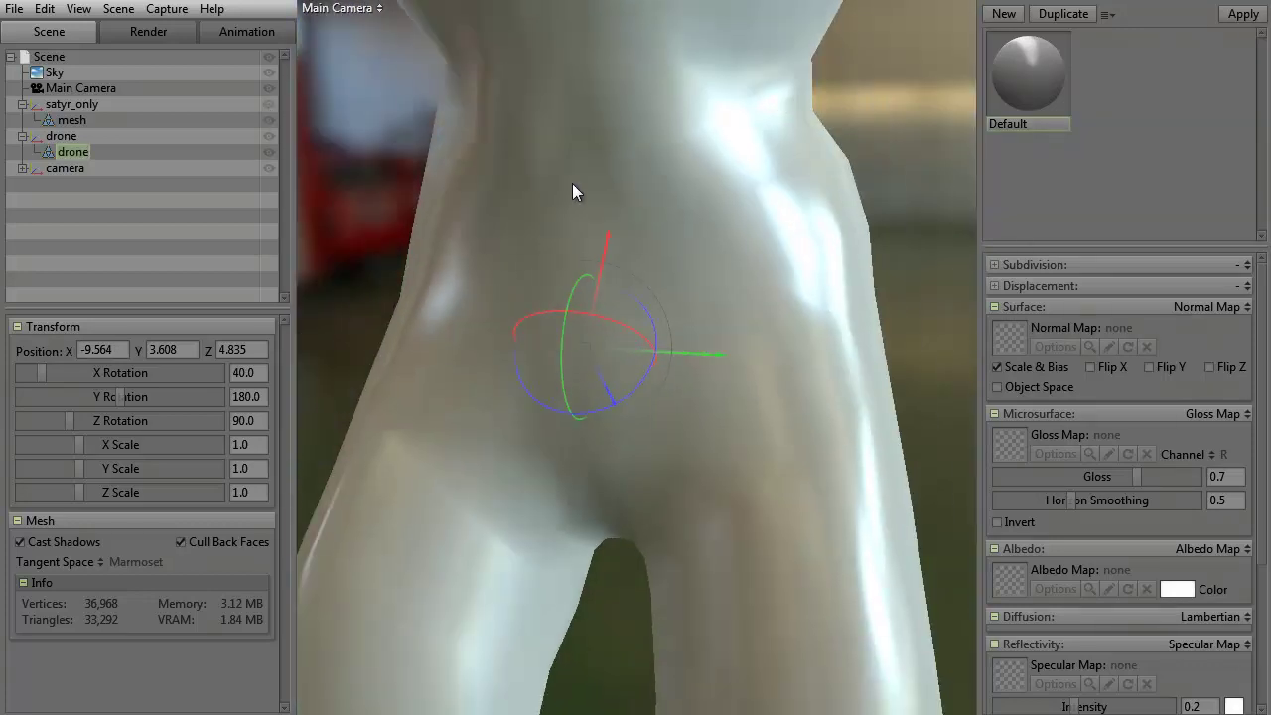
{"action": "scroll", "coordinate": [595, 270], "scroll_direction": "down", "scroll_amount": 10}
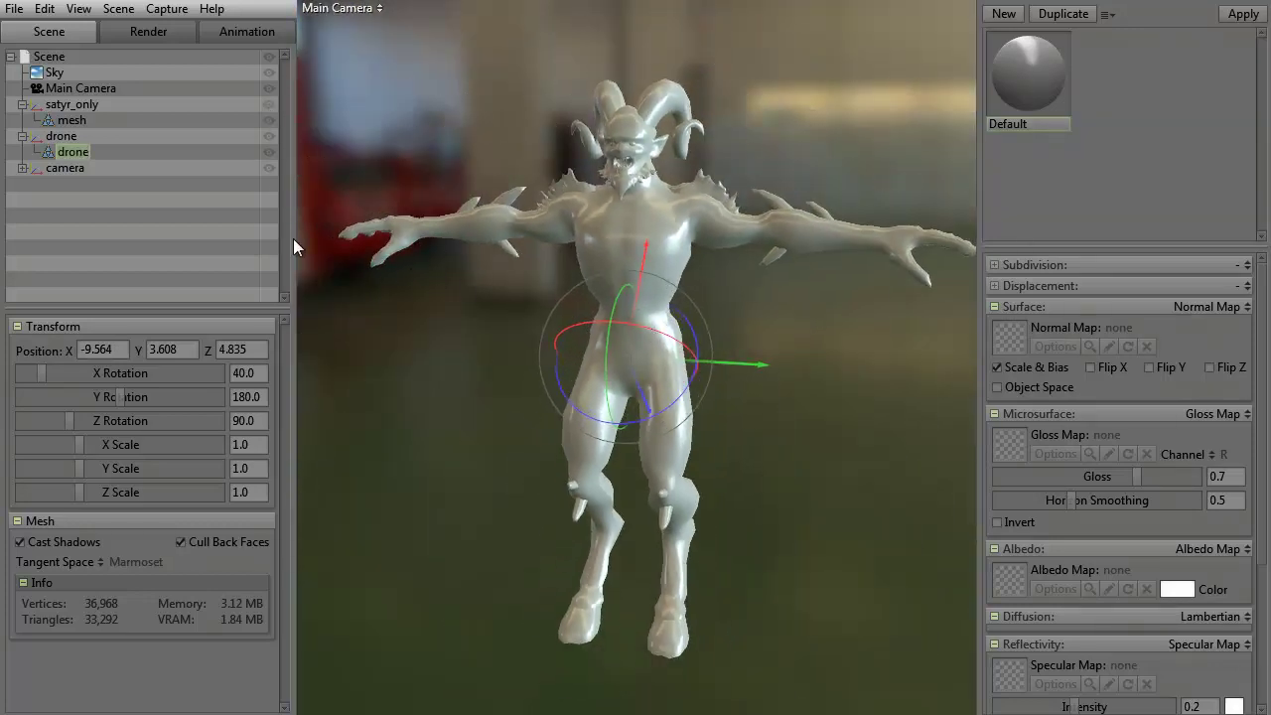
{"action": "key", "text": "Escape"}
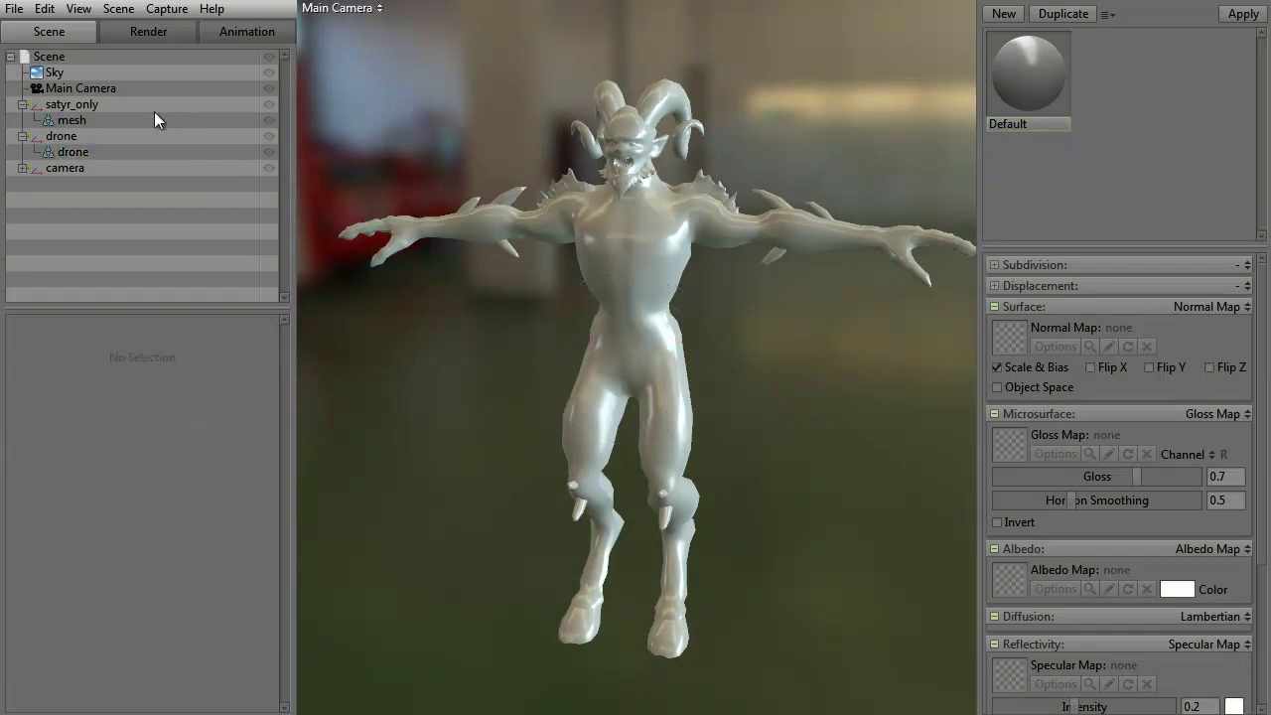
{"action": "left_click", "coordinate": [84, 119]}
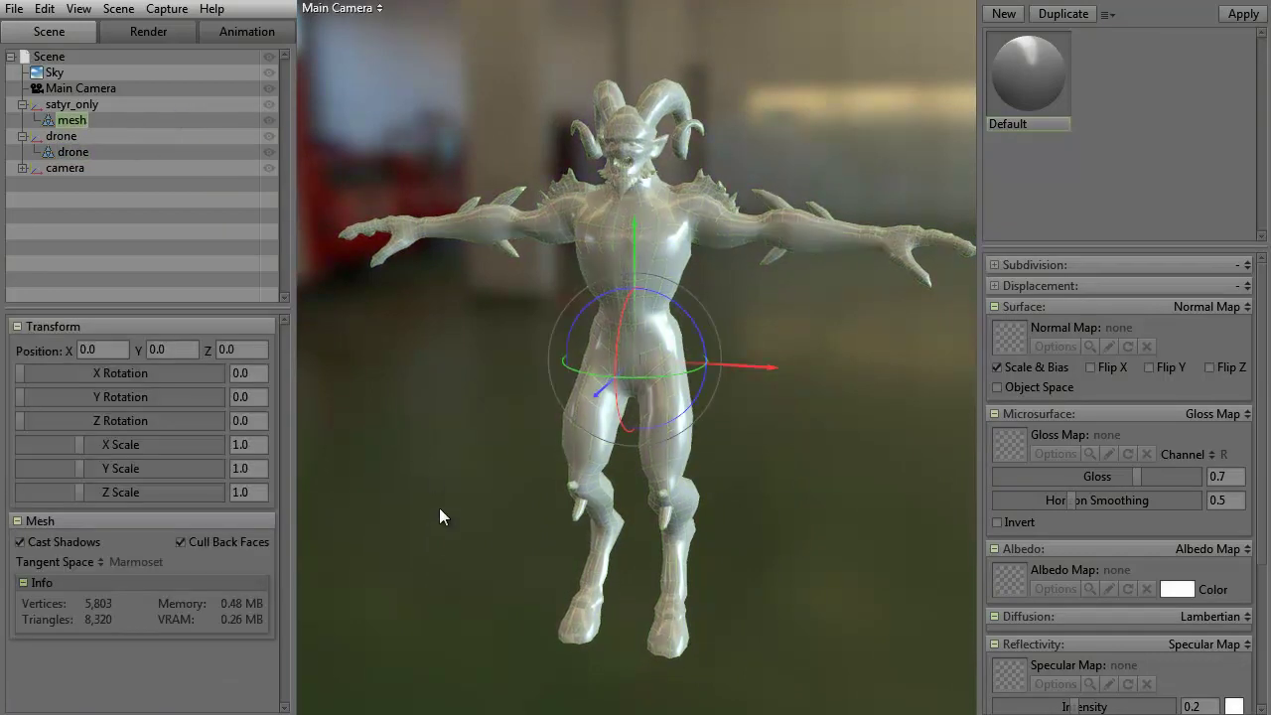
{"action": "left_click_drag", "start_coordinate": [446, 499], "coordinate": [459, 501]}
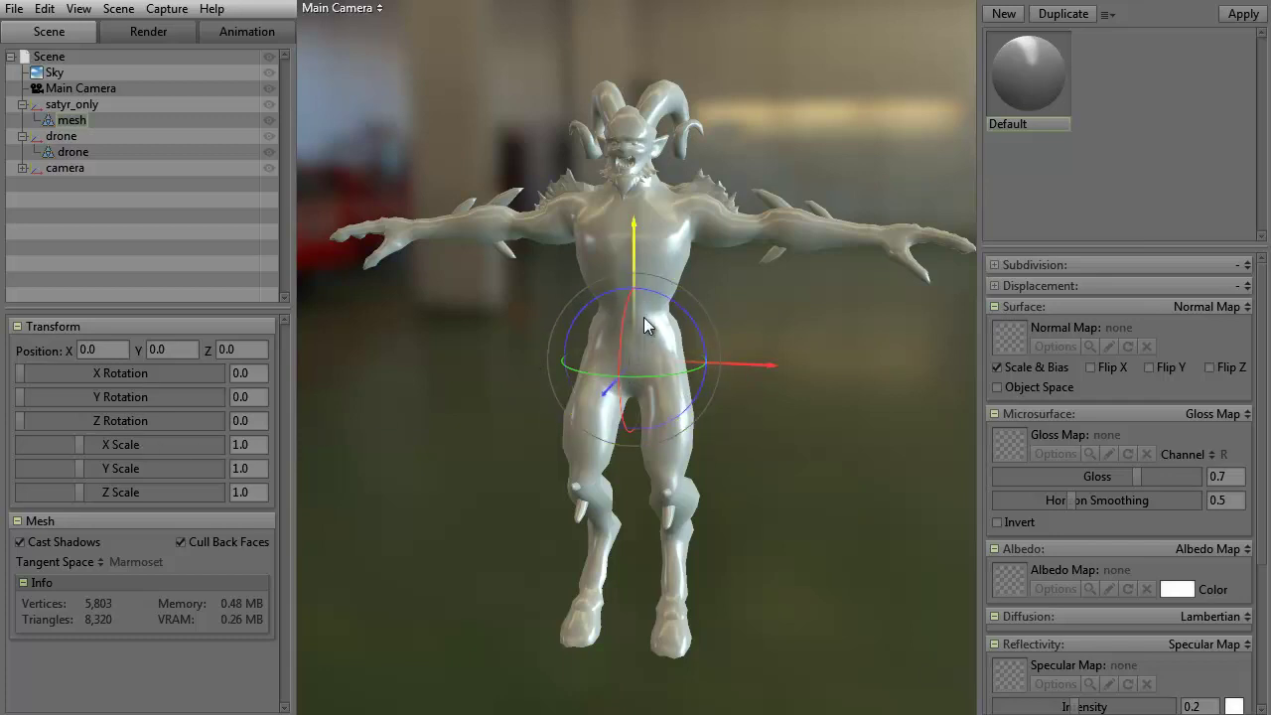
{"action": "mouse_move", "coordinate": [633, 224]}
{"action": "left_mouse_down"}
{"action": "mouse_move", "coordinate": [633, 184]}
{"action": "mouse_move", "coordinate": [652, 347]}
{"action": "mouse_move", "coordinate": [636, 168]}
{"action": "mouse_move", "coordinate": [640, 273]}
{"action": "mouse_move", "coordinate": [632, 206]}
{"action": "mouse_move", "coordinate": [633, 231]}
{"action": "left_mouse_up"}
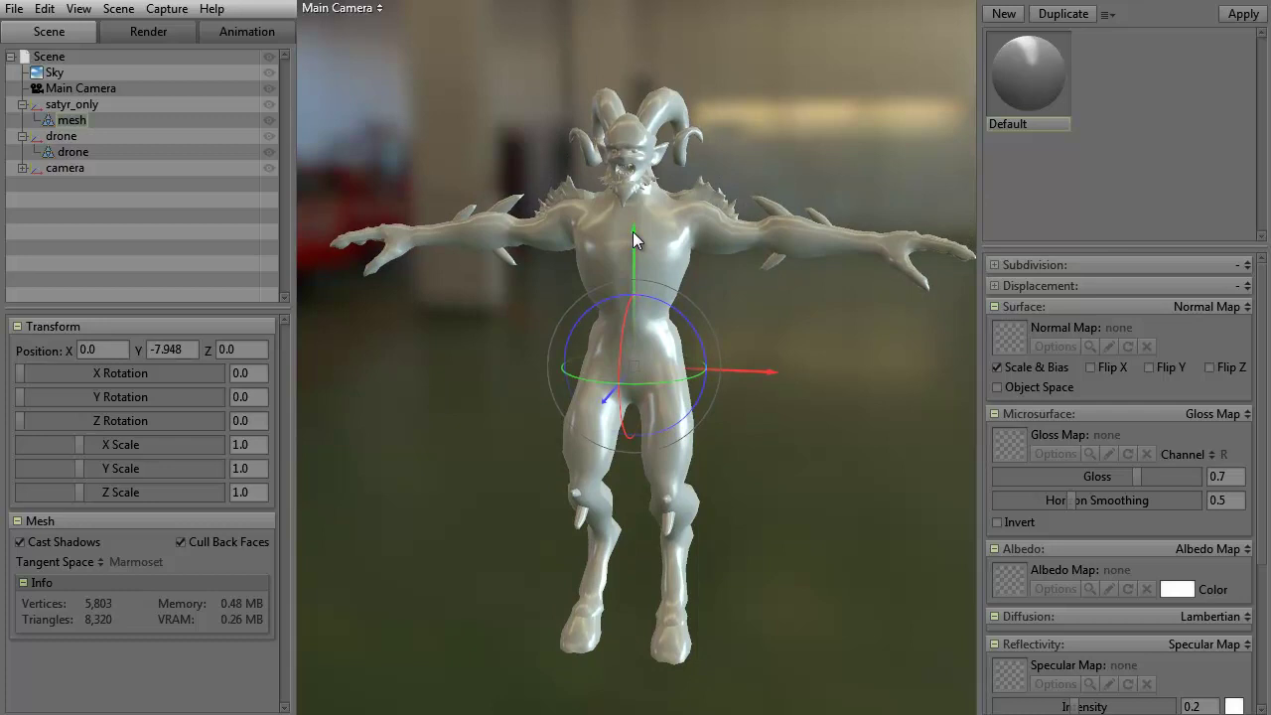
Step: Undo the satyr mesh's last downward move
{"action": "key", "text": "ctrl+z"}
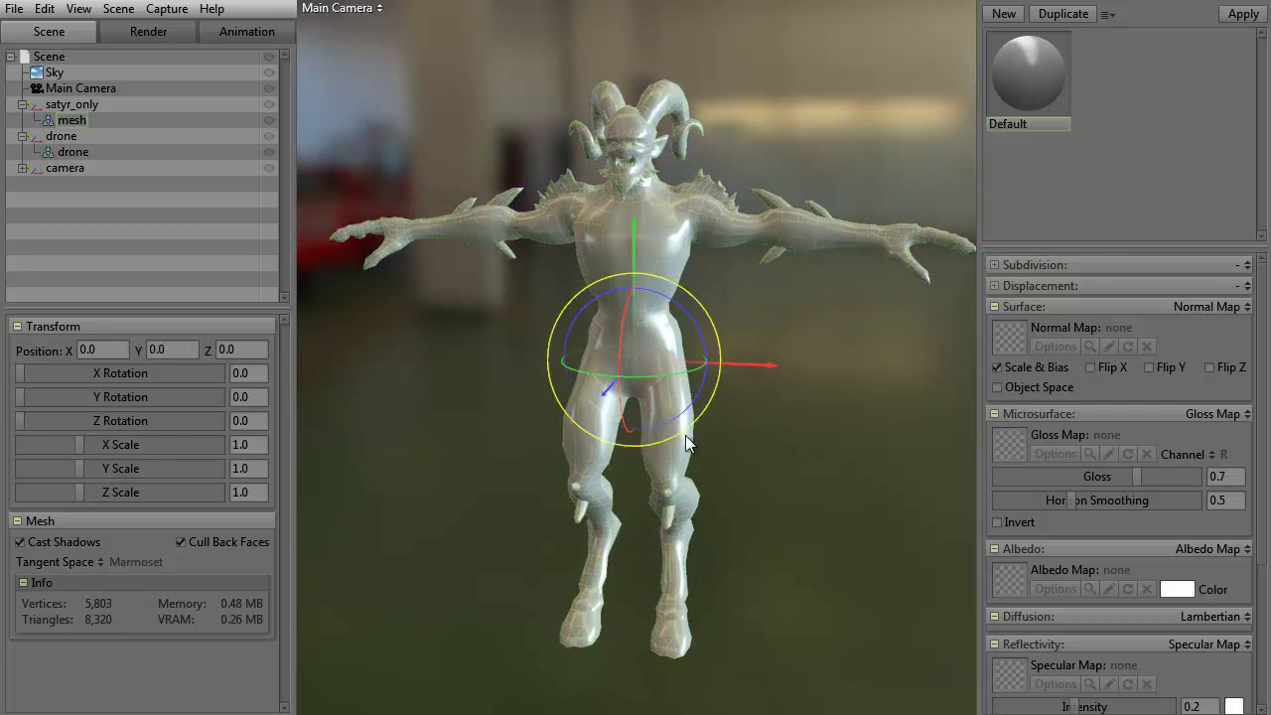
{"action": "left_click_drag", "start_coordinate": [762, 363], "coordinate": [728, 373]}
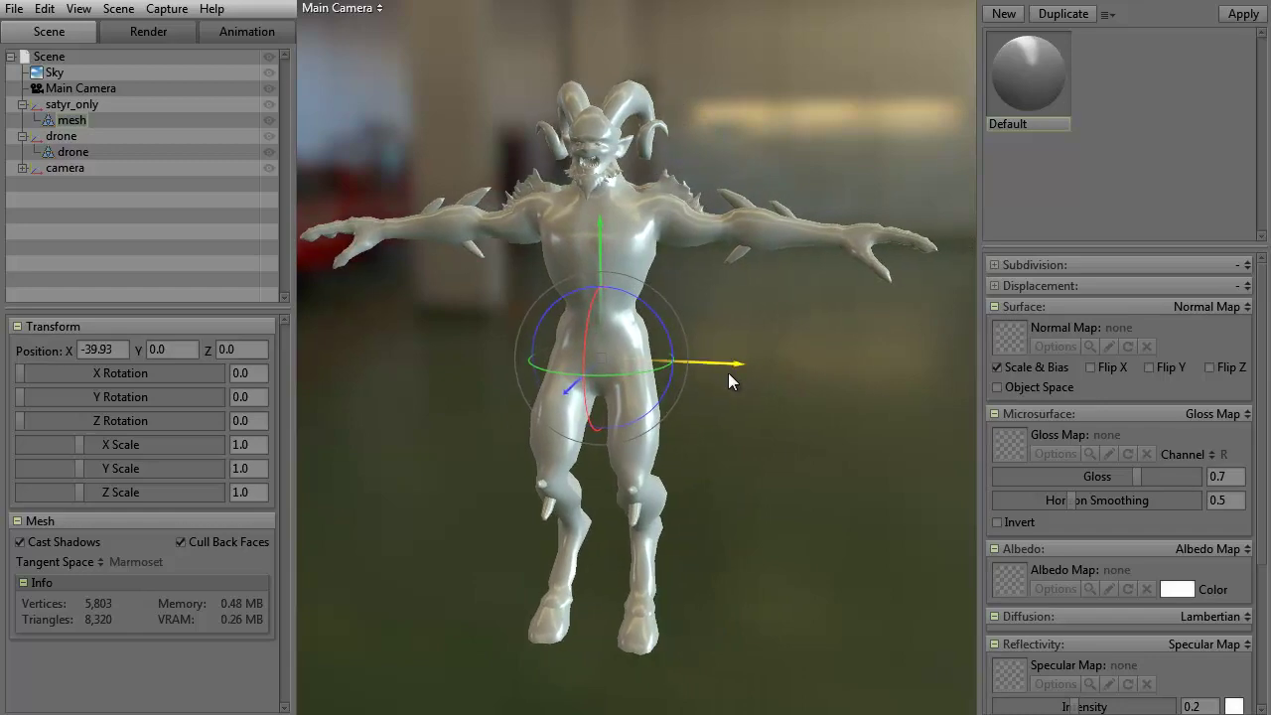
{"action": "key", "text": "ctrl+z"}
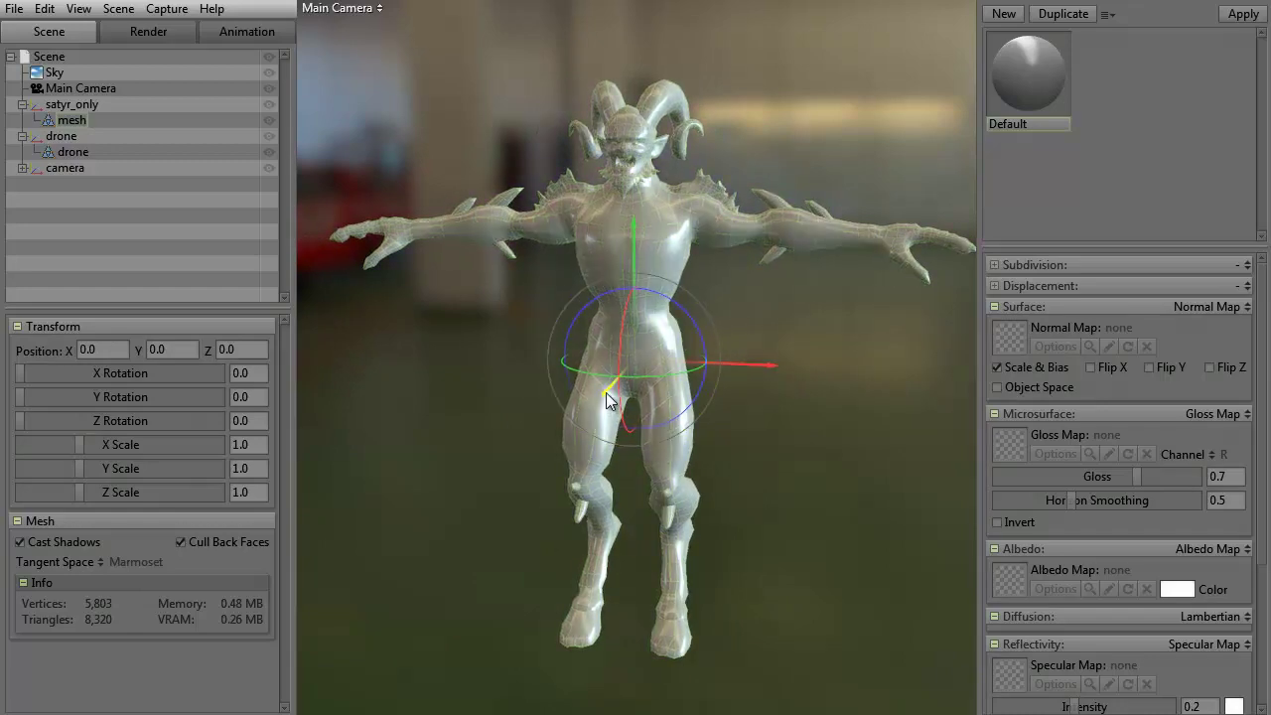
{"action": "left_click_drag", "start_coordinate": [605, 392], "coordinate": [651, 451]}
{"action": "key", "text": "ctrl+z"}
Step: Set the satyr mesh's X, Y and Z scale to 0.5 each
{"action": "left_click", "coordinate": [232, 446]}
{"action": "type", "text": "0.5"}
{"action": "key", "text": "Return"}
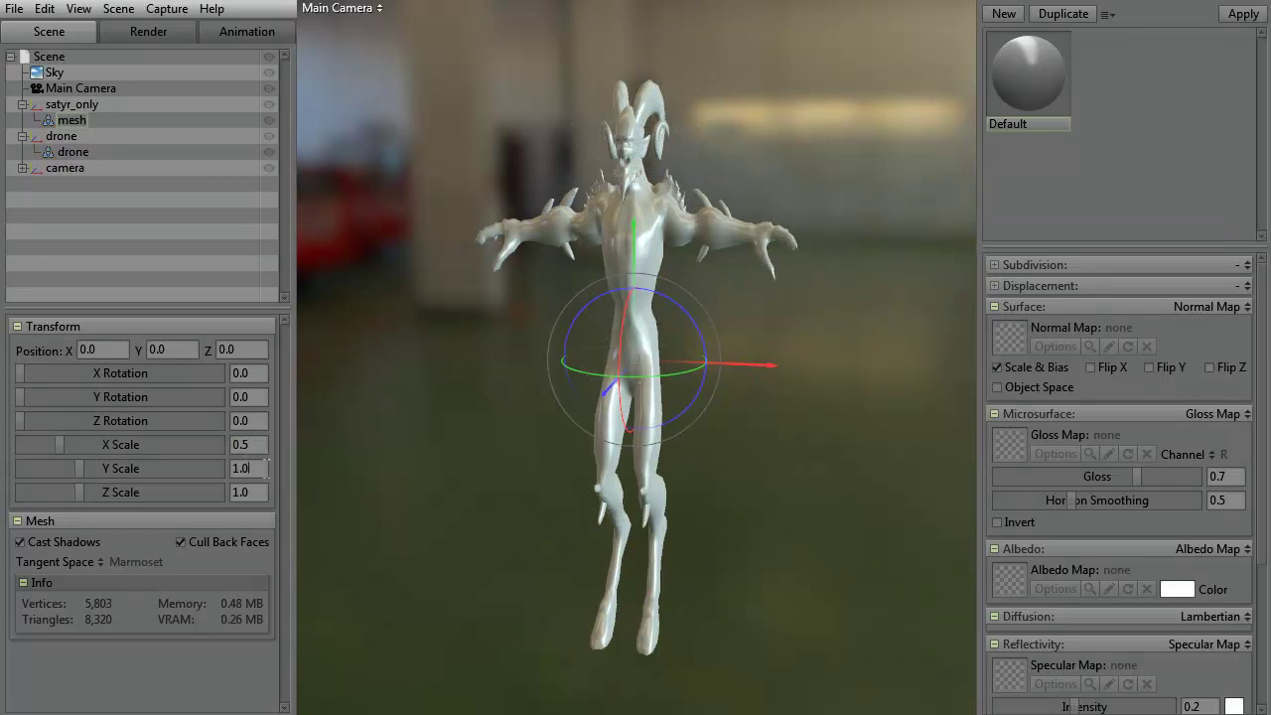
{"action": "left_click", "coordinate": [232, 470]}
{"action": "type", "text": ".5"}
{"action": "key", "text": "Return"}
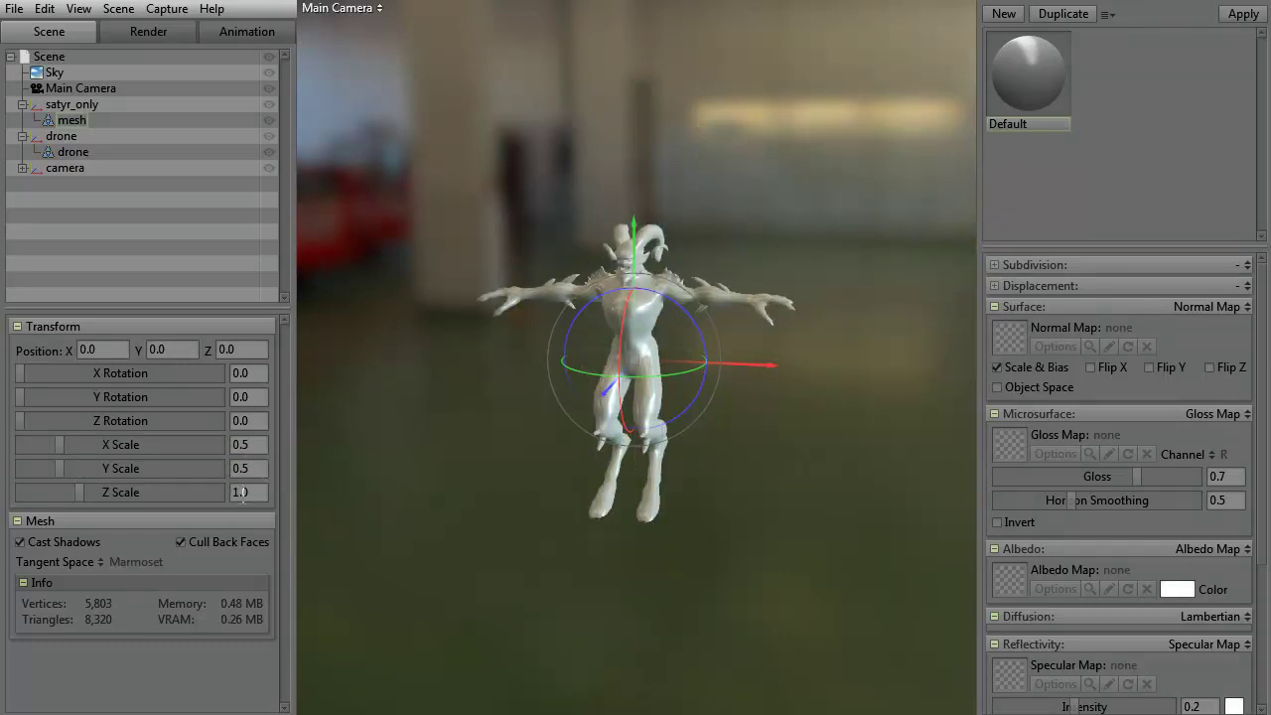
{"action": "left_click", "coordinate": [232, 493]}
{"action": "type", "text": ".5"}
{"action": "key", "text": "Return"}
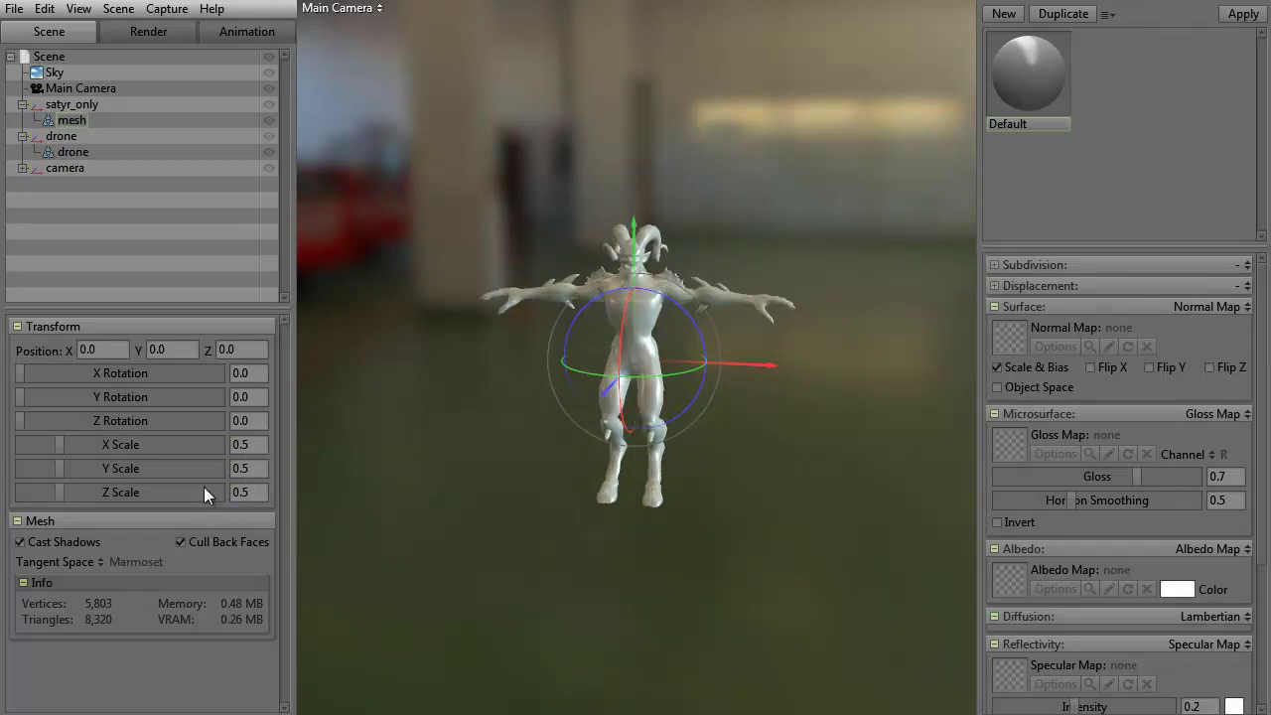
Step: Shrink the satyr mesh to a scale of 0.02 on X, Y and Z and frame it in the viewport
{"action": "right_click_drag", "start_coordinate": [512, 311], "coordinate": [592, 483]}
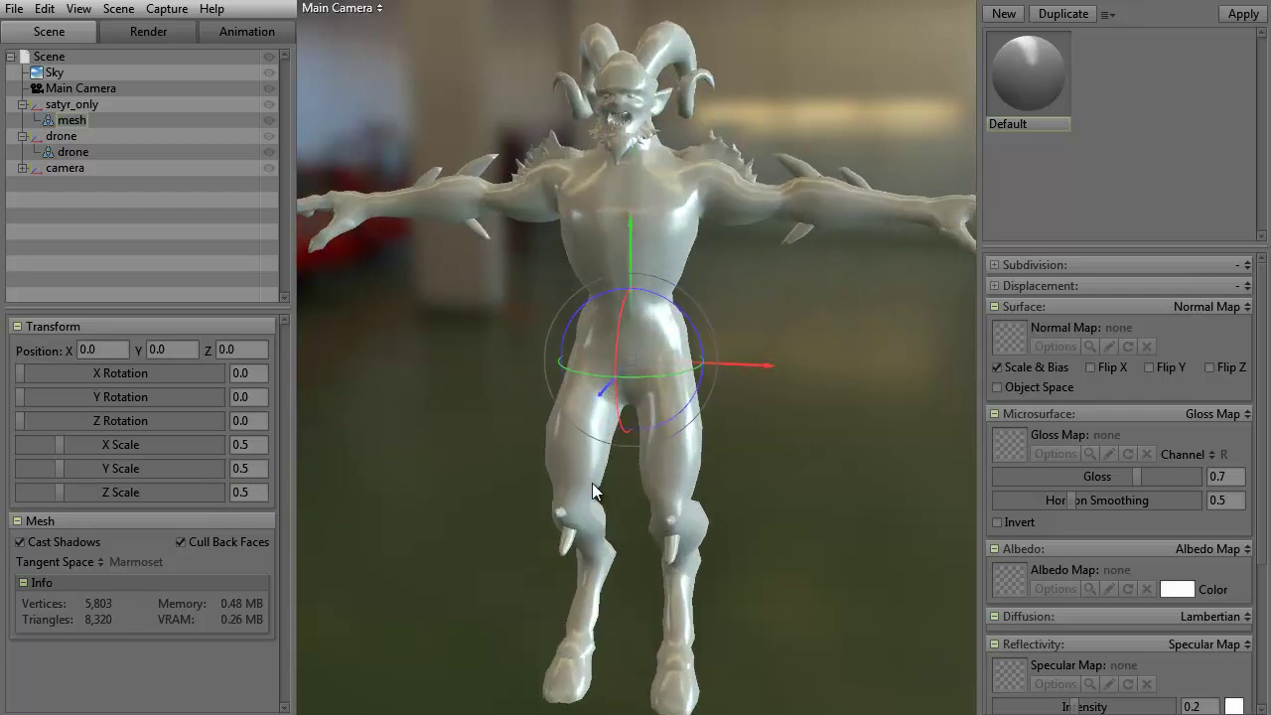
{"action": "left_click", "coordinate": [266, 445]}
{"action": "type", "text": "0.02"}
{"action": "key", "text": "Return"}
{"action": "key", "text": "BackSpace"}
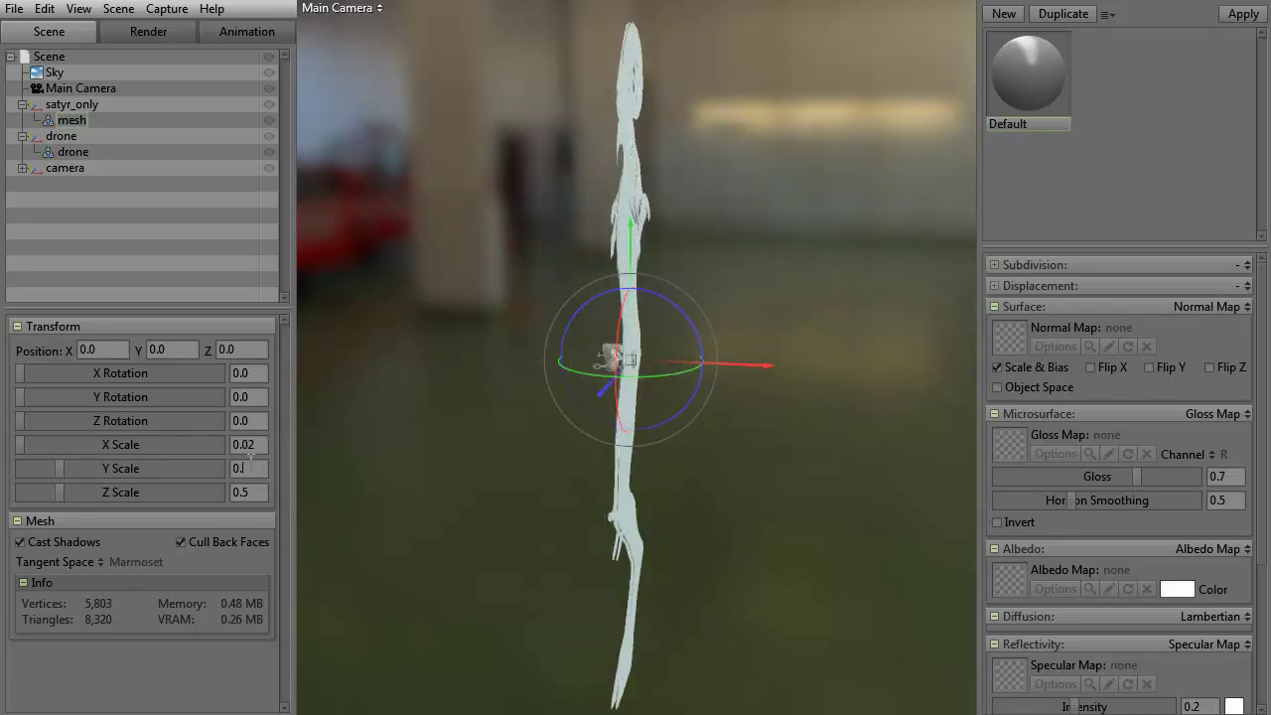
{"action": "type", "text": "02"}
{"action": "key", "text": "Return"}
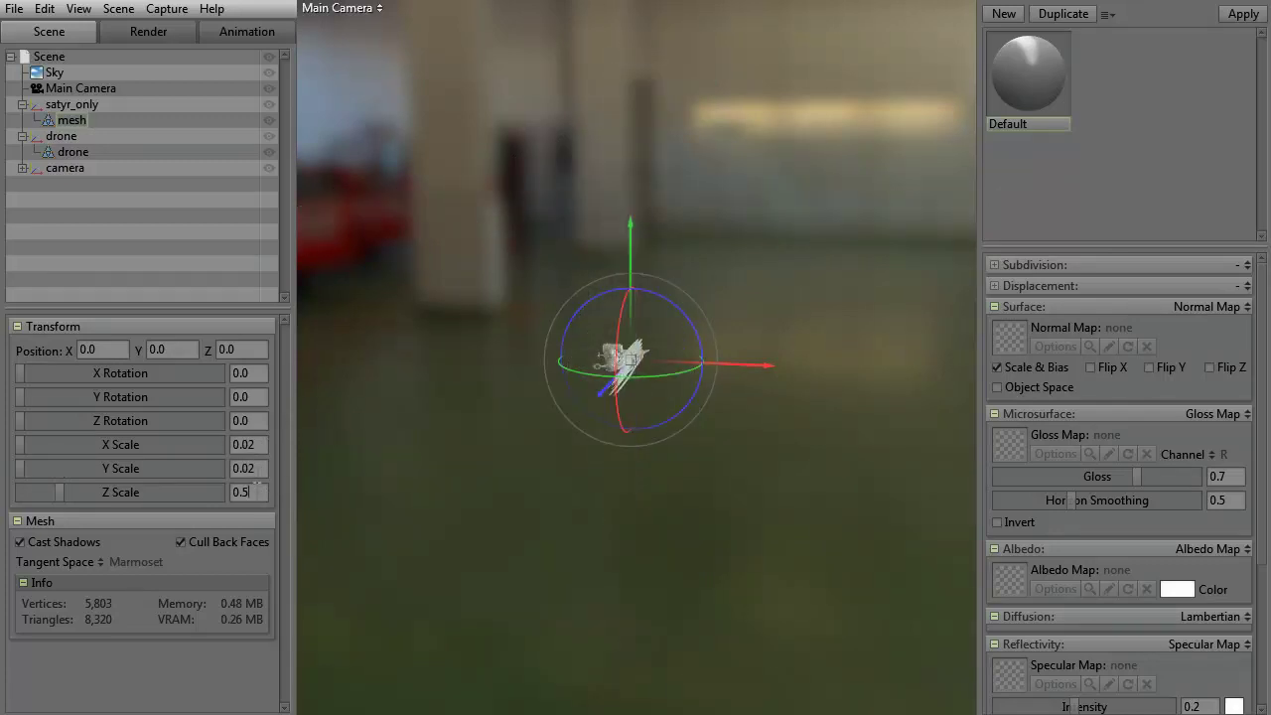
{"action": "key", "text": "BackSpace"}
{"action": "type", "text": "02"}
{"action": "key", "text": "Return"}
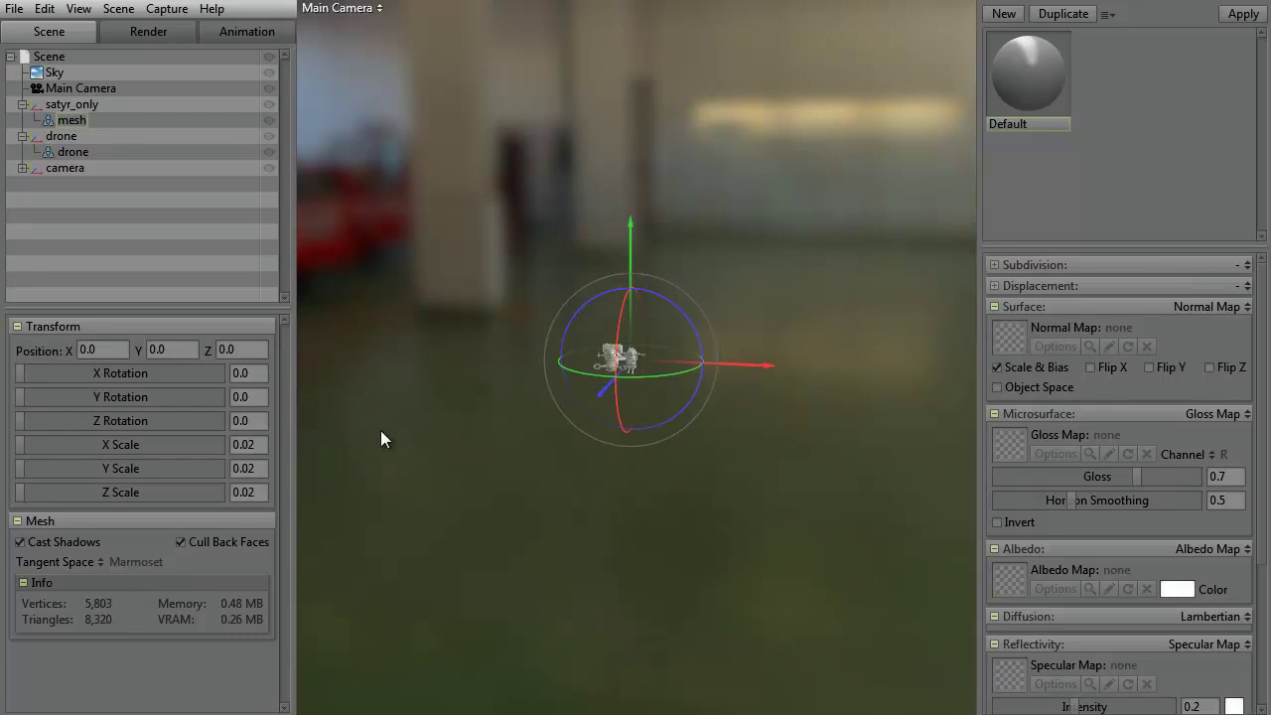
{"action": "key", "text": "f"}
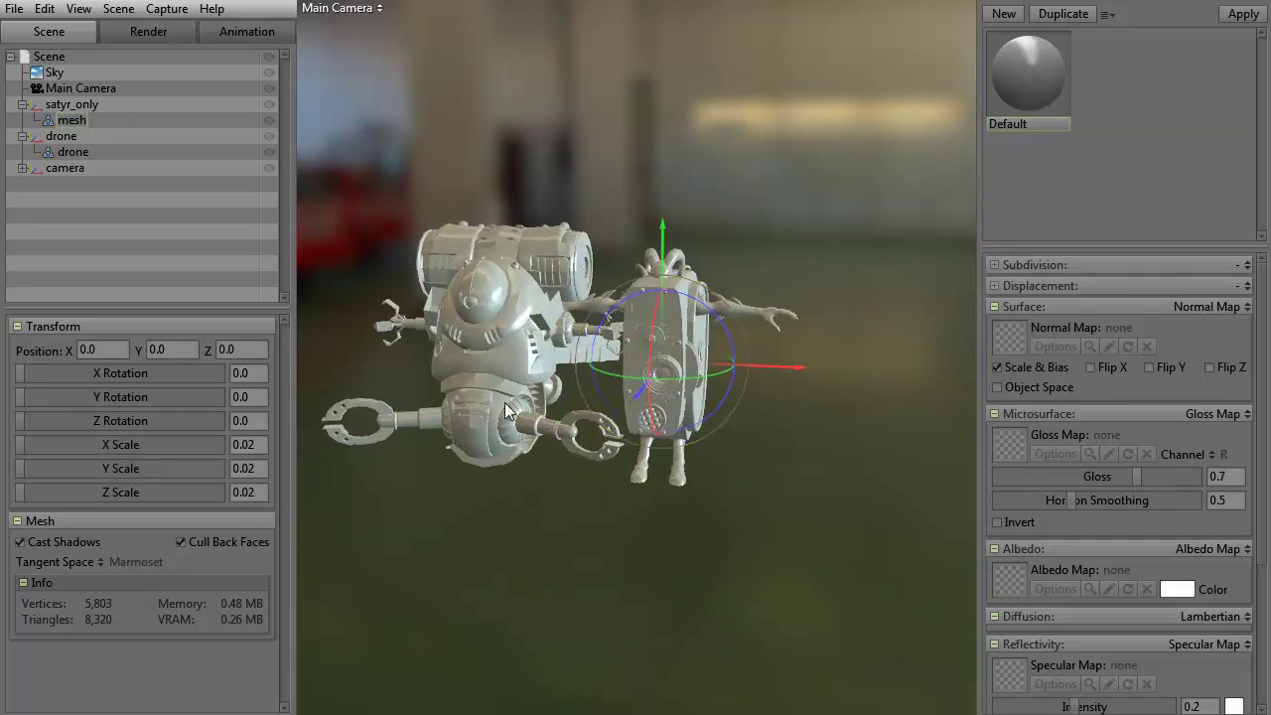
Step: Move the satyr mesh along X to about 11.15, clear of the other models, and set its X, Y and Z scale to 0.05
{"action": "left_click_drag", "start_coordinate": [798, 368], "coordinate": [1011, 370]}
{"action": "scroll", "coordinate": [745, 424], "scroll_direction": "up", "scroll_amount": 3}
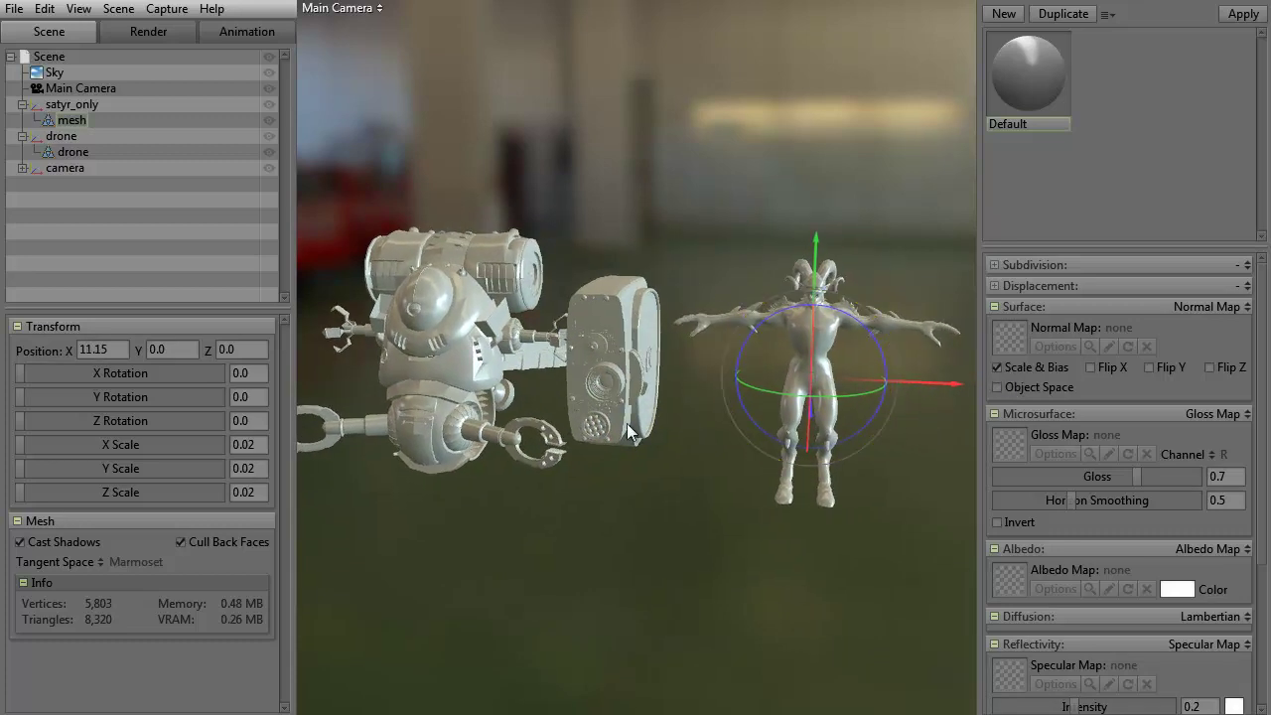
{"action": "left_click", "coordinate": [240, 444]}
{"action": "type", "text": "5"}
{"action": "key", "text": "Return"}
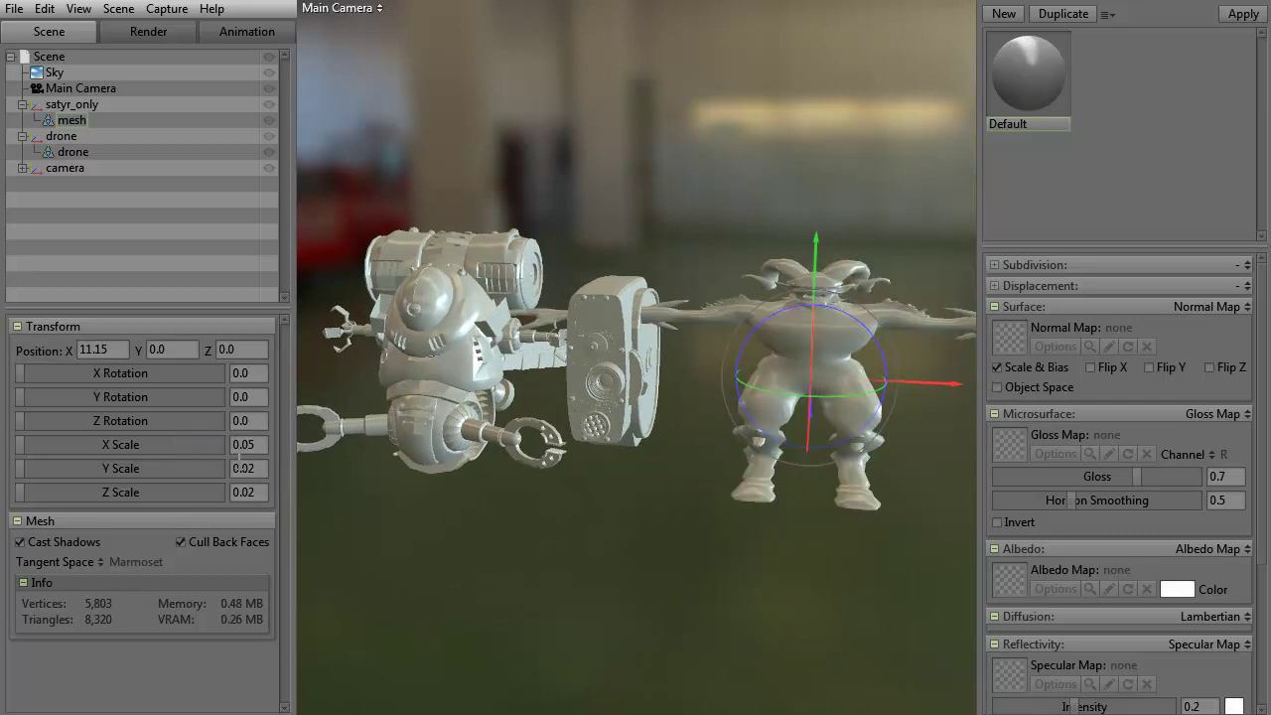
{"action": "key", "text": "BackSpace"}
{"action": "type", "text": "5"}
{"action": "key", "text": "Return"}
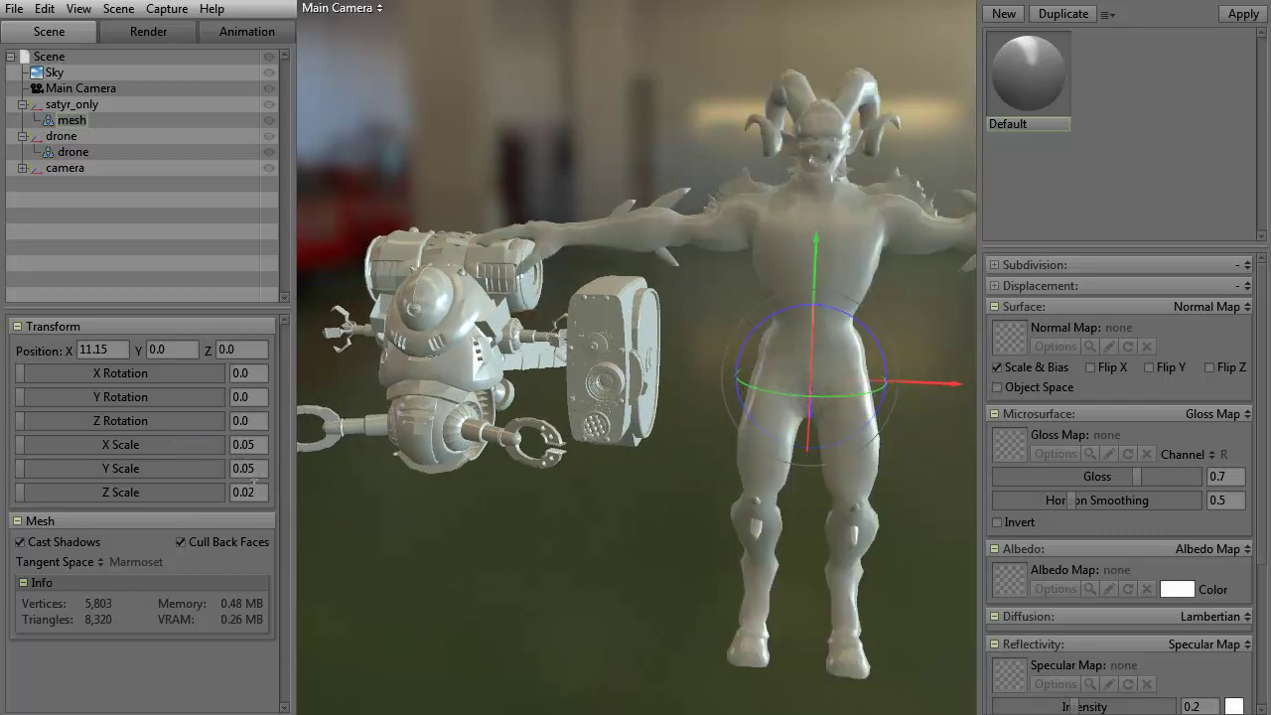
{"action": "key", "text": "BackSpace"}
{"action": "type", "text": "5"}
{"action": "key", "text": "Return"}
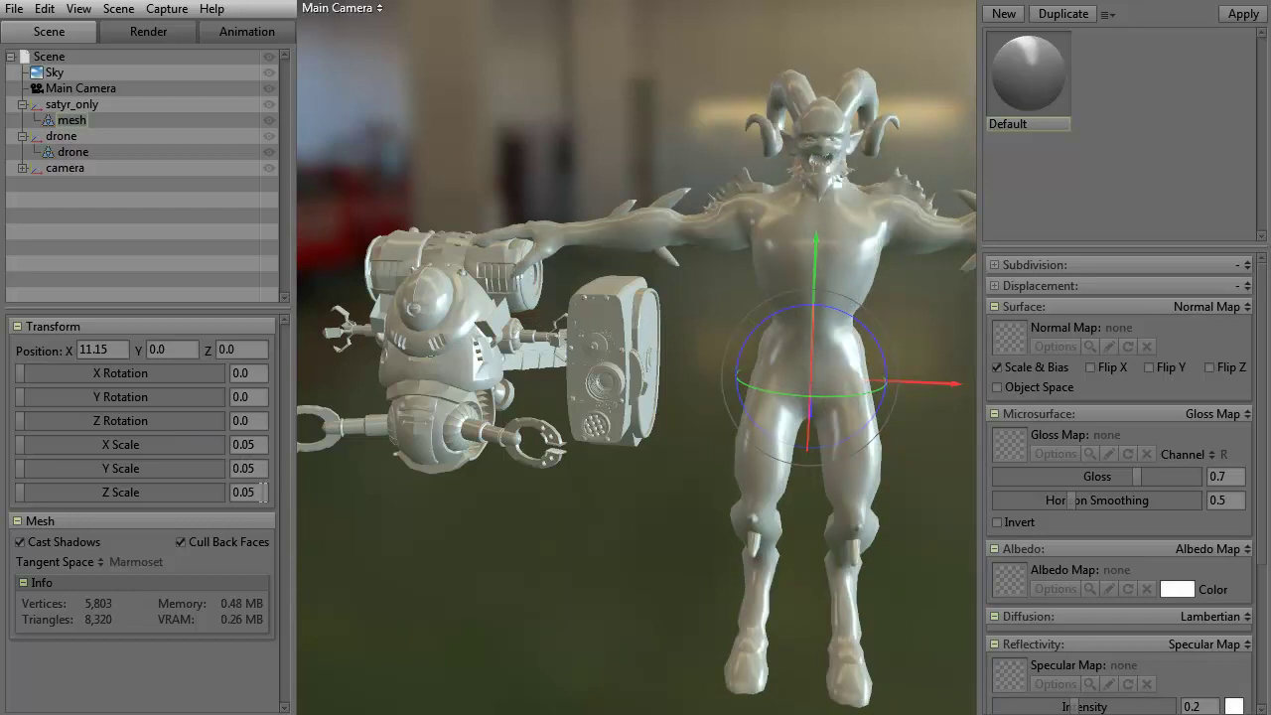
Step: Spread the models apart by moving the satyr mesh to X about 16.08 and the drone mesh along its local Y axis to X about -13.54
{"action": "left_click_drag", "start_coordinate": [525, 538], "coordinate": [738, 403]}
{"action": "left_click_drag", "start_coordinate": [936, 375], "coordinate": [1017, 377]}
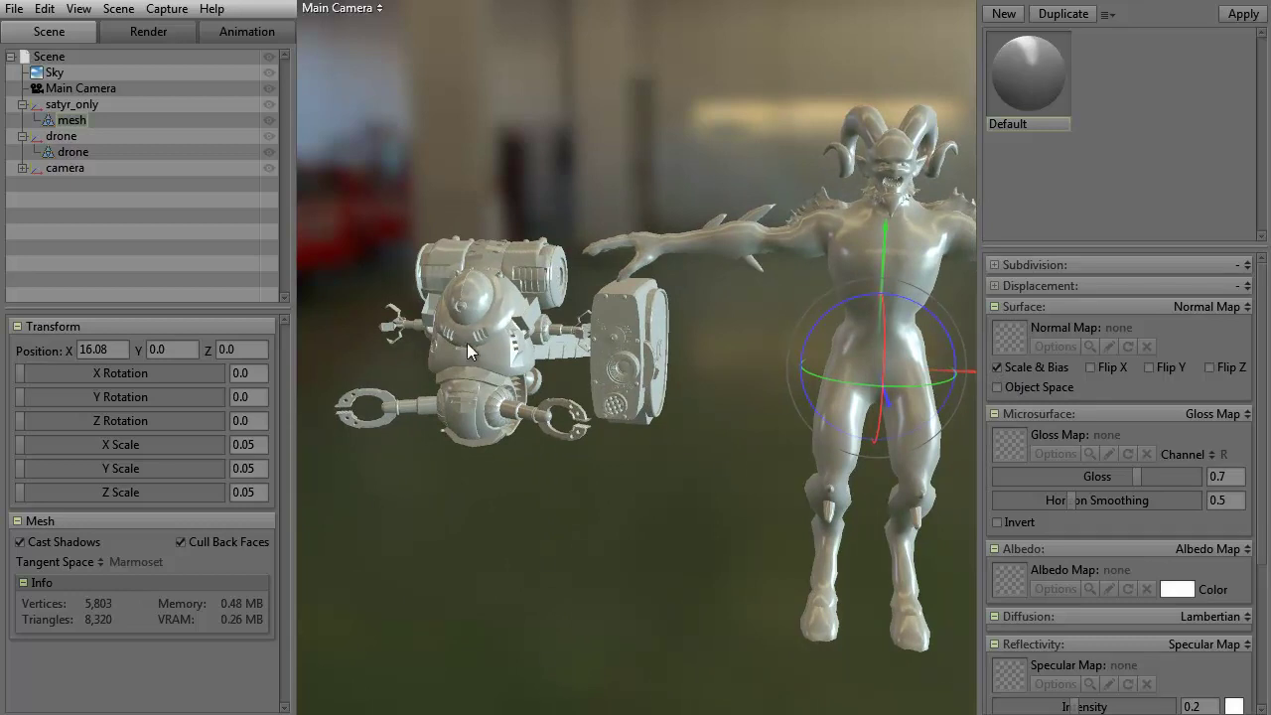
{"action": "left_click", "coordinate": [115, 154]}
{"action": "left_click", "coordinate": [78, 151]}
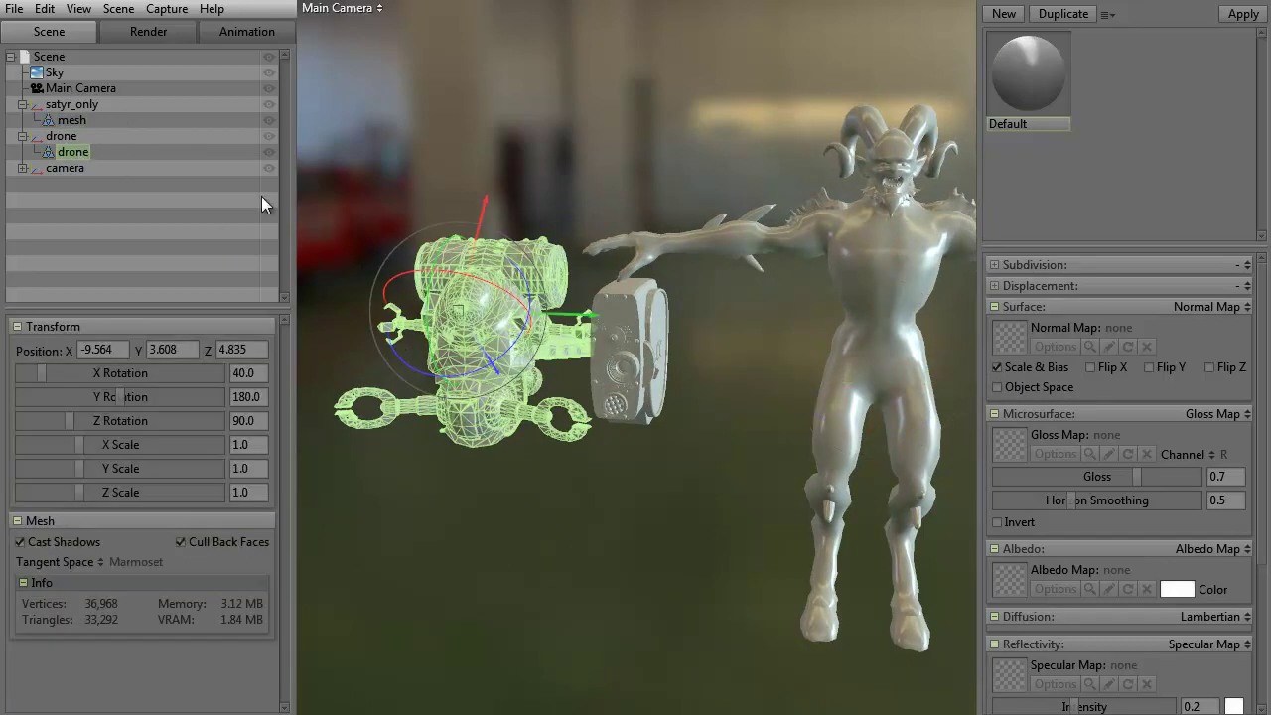
{"action": "left_click_drag", "start_coordinate": [587, 312], "coordinate": [526, 322]}
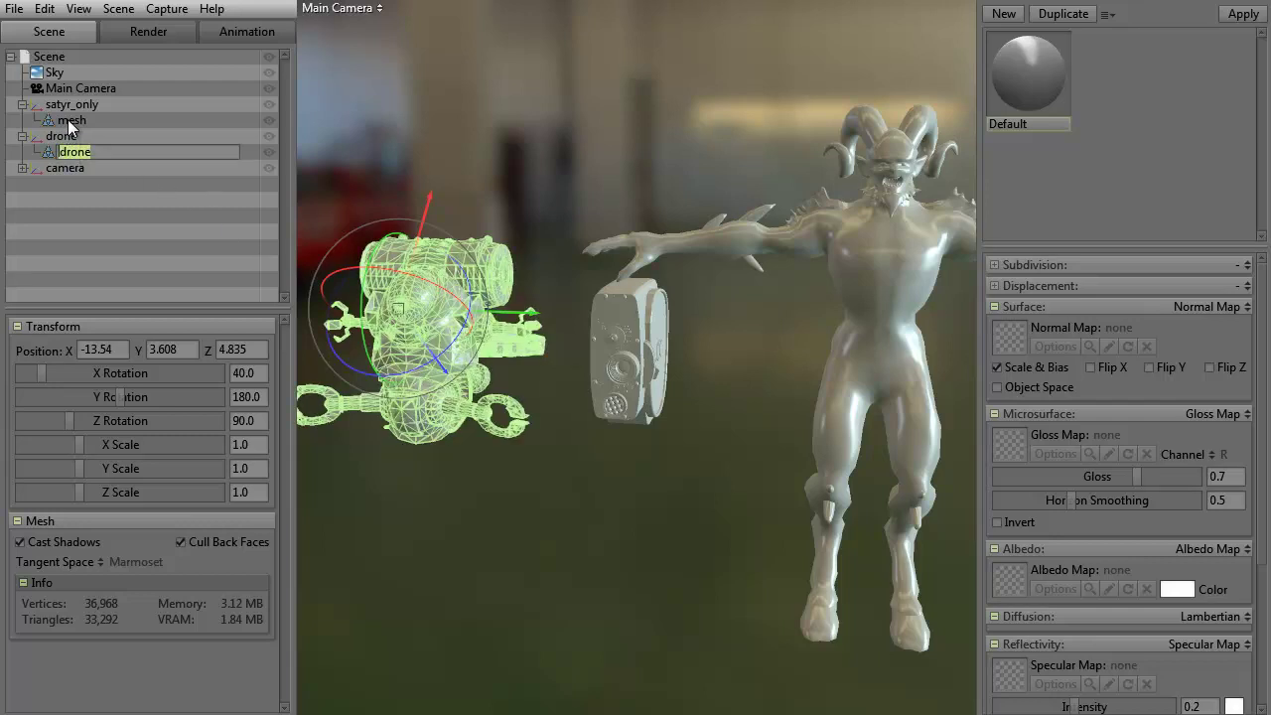
{"action": "left_click", "coordinate": [65, 167]}
{"action": "left_click", "coordinate": [842, 372]}
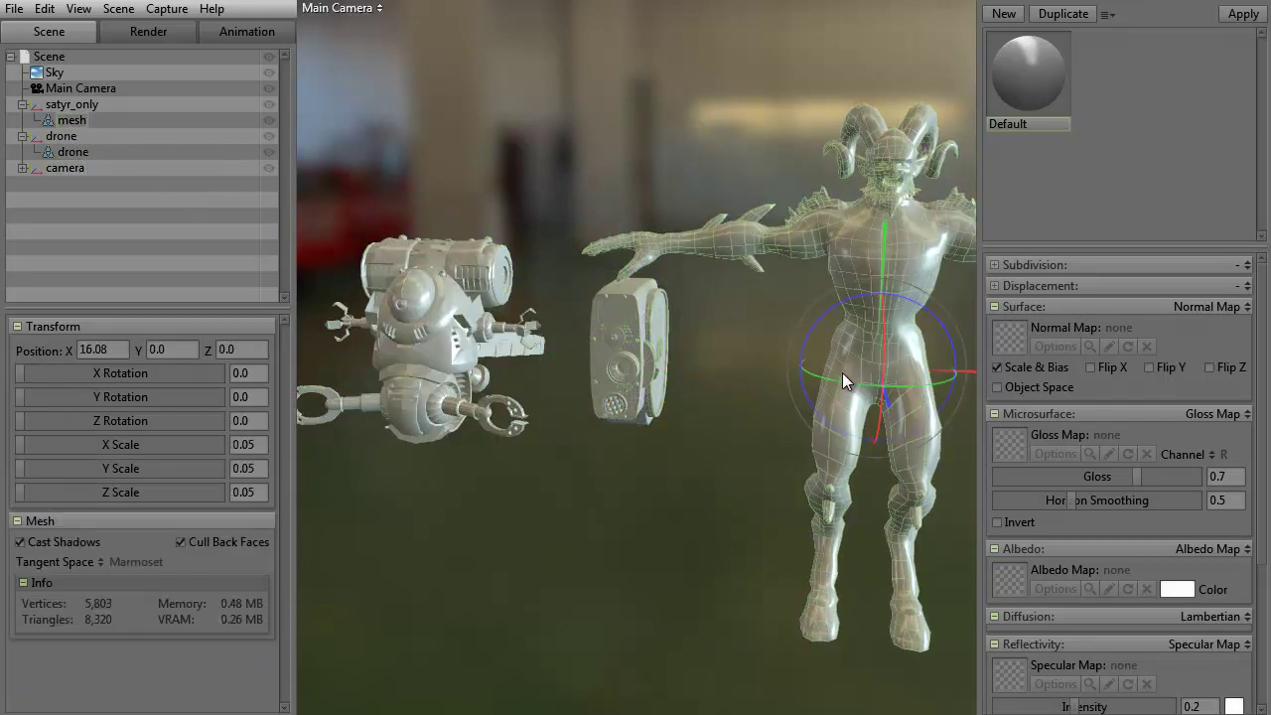
Step: Set the Camera Turntable speed to 60, play the turntable as a preview and stop it
{"action": "middle_click_drag", "start_coordinate": [783, 405], "coordinate": [590, 456]}
{"action": "left_click_drag", "start_coordinate": [590, 456], "coordinate": [581, 496]}
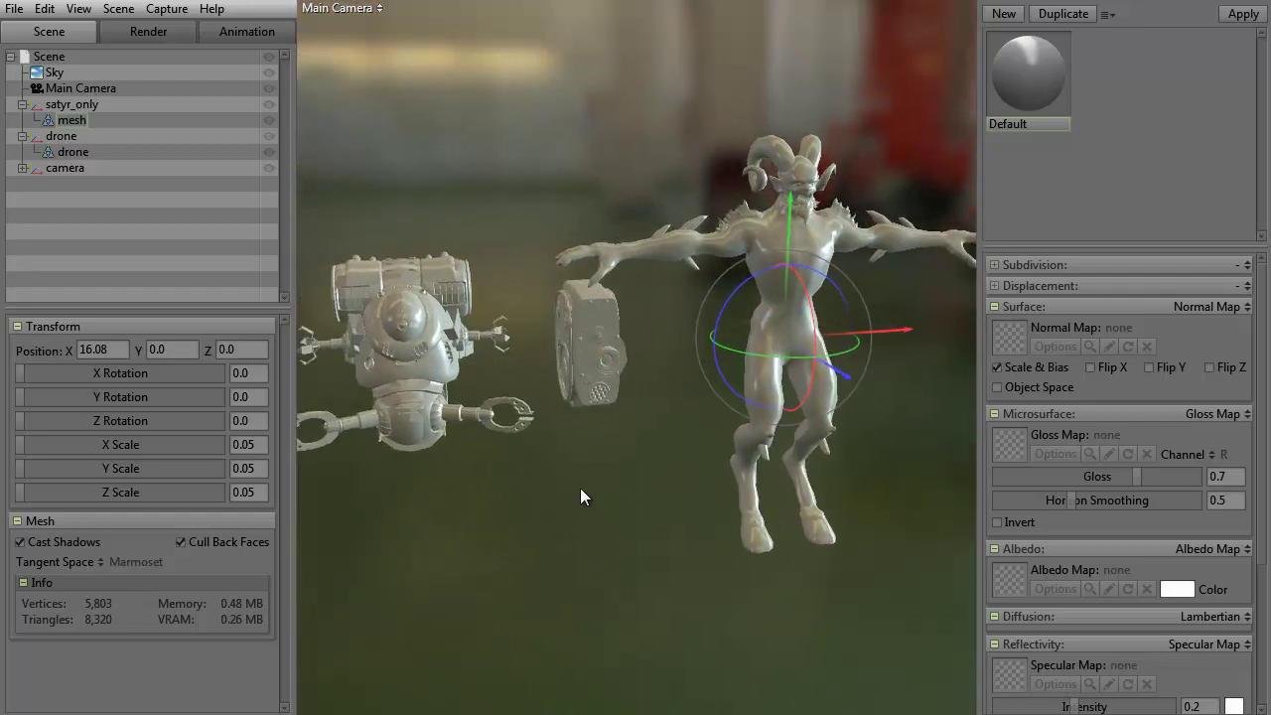
{"action": "left_click", "coordinate": [243, 33]}
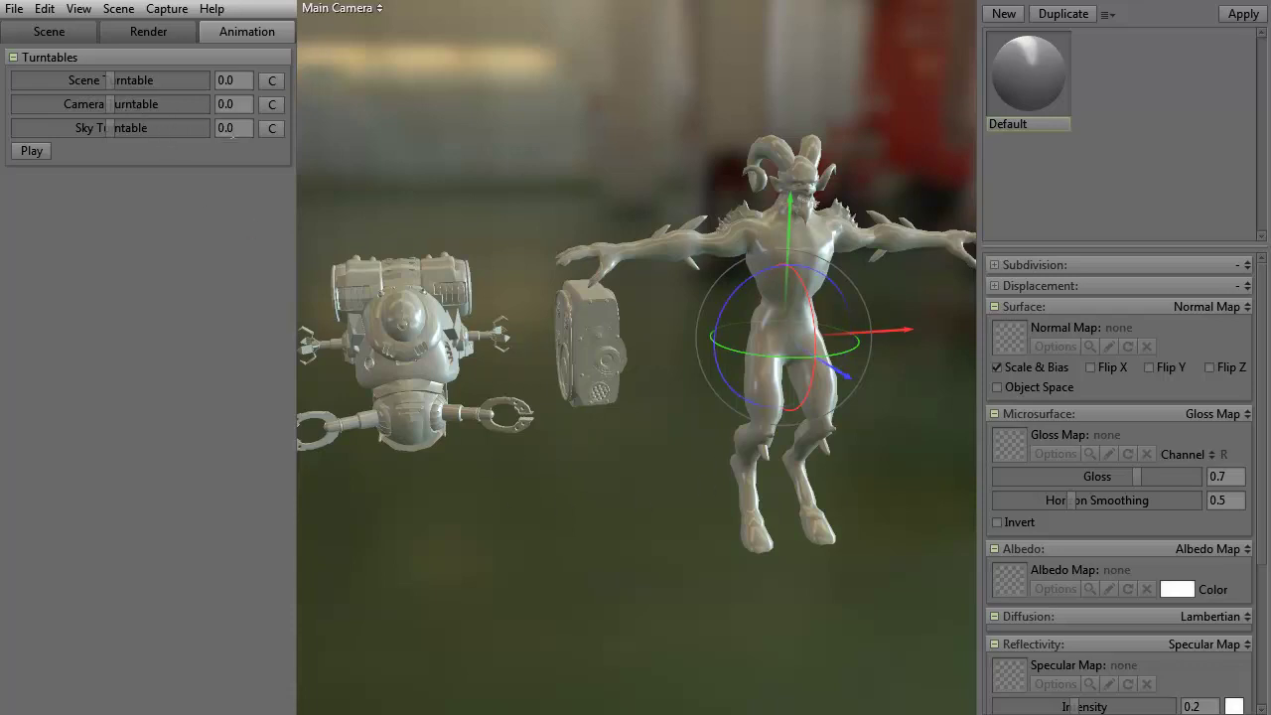
{"action": "type", "text": "60"}
{"action": "key", "text": "Return"}
{"action": "left_click", "coordinate": [34, 151]}
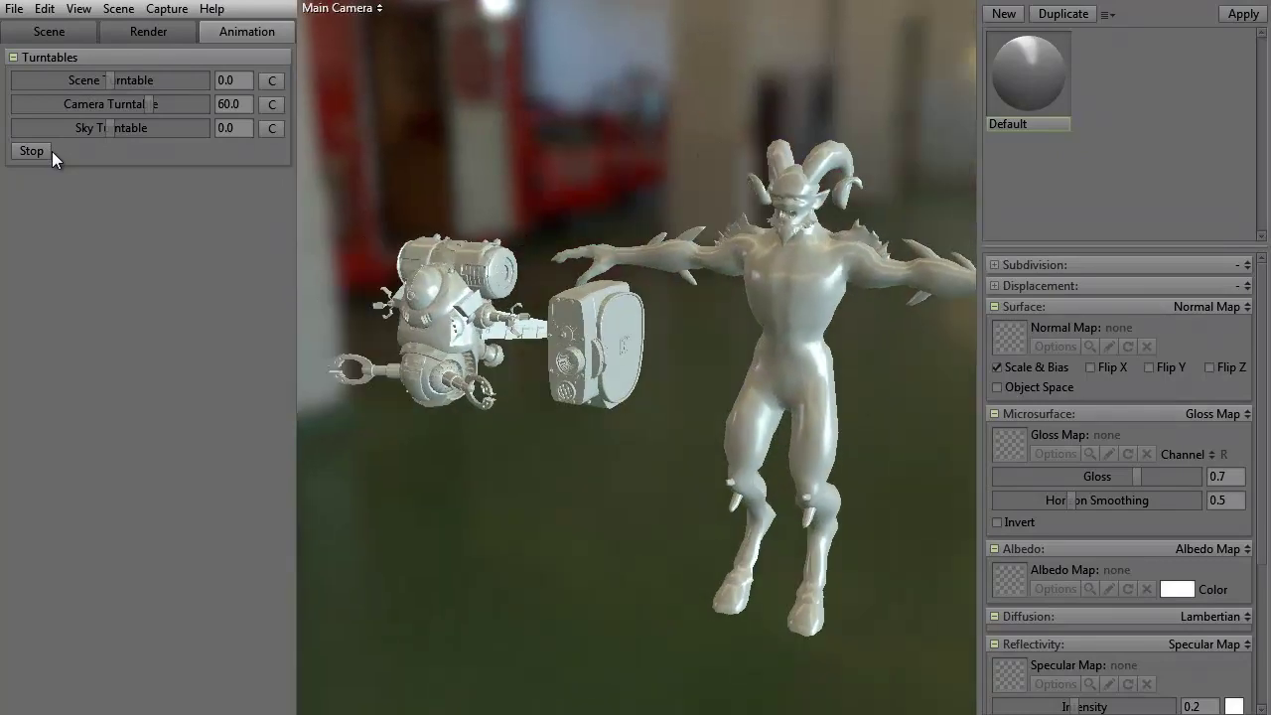
{"action": "left_click", "coordinate": [40, 151]}
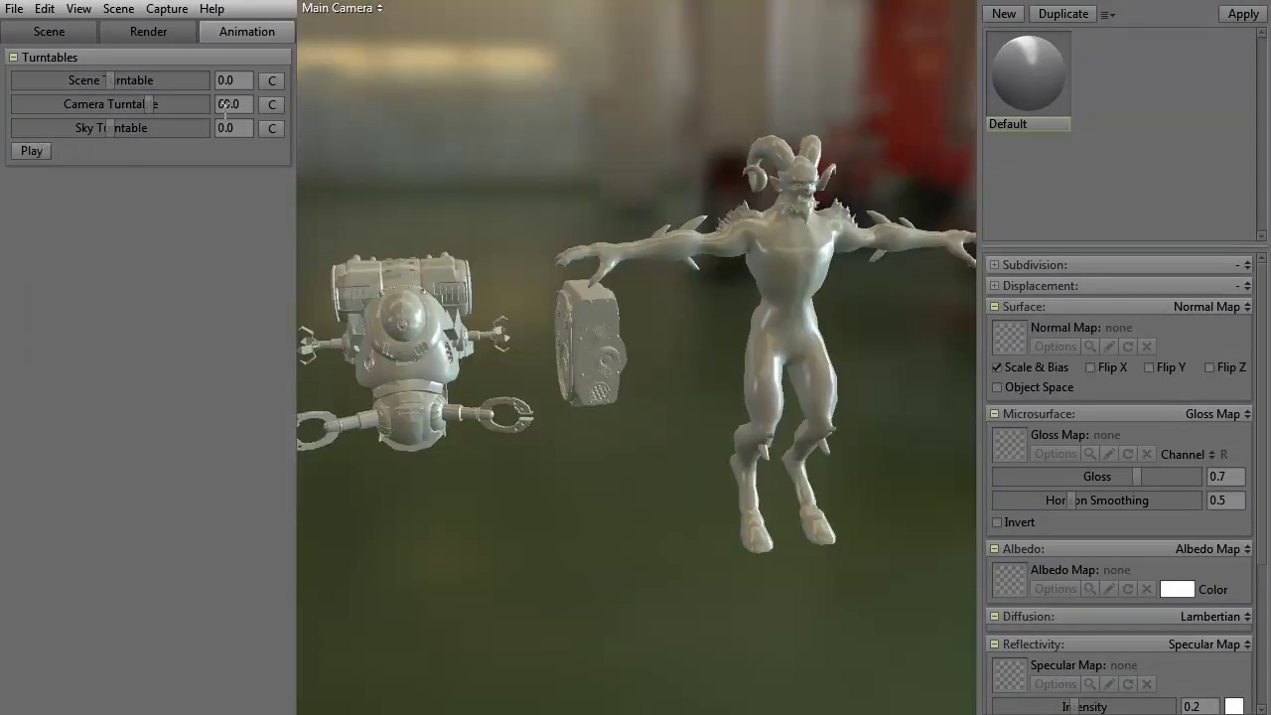
Step: Reset the Camera Turntable speed to 0
{"action": "left_click_drag", "start_coordinate": [228, 107], "coordinate": [193, 111]}
{"action": "type", "text": "0"}
{"action": "key", "text": "Return"}
Step: Raise the Default material's Gloss to about 0.742
{"action": "left_click_drag", "start_coordinate": [653, 397], "coordinate": [591, 468]}
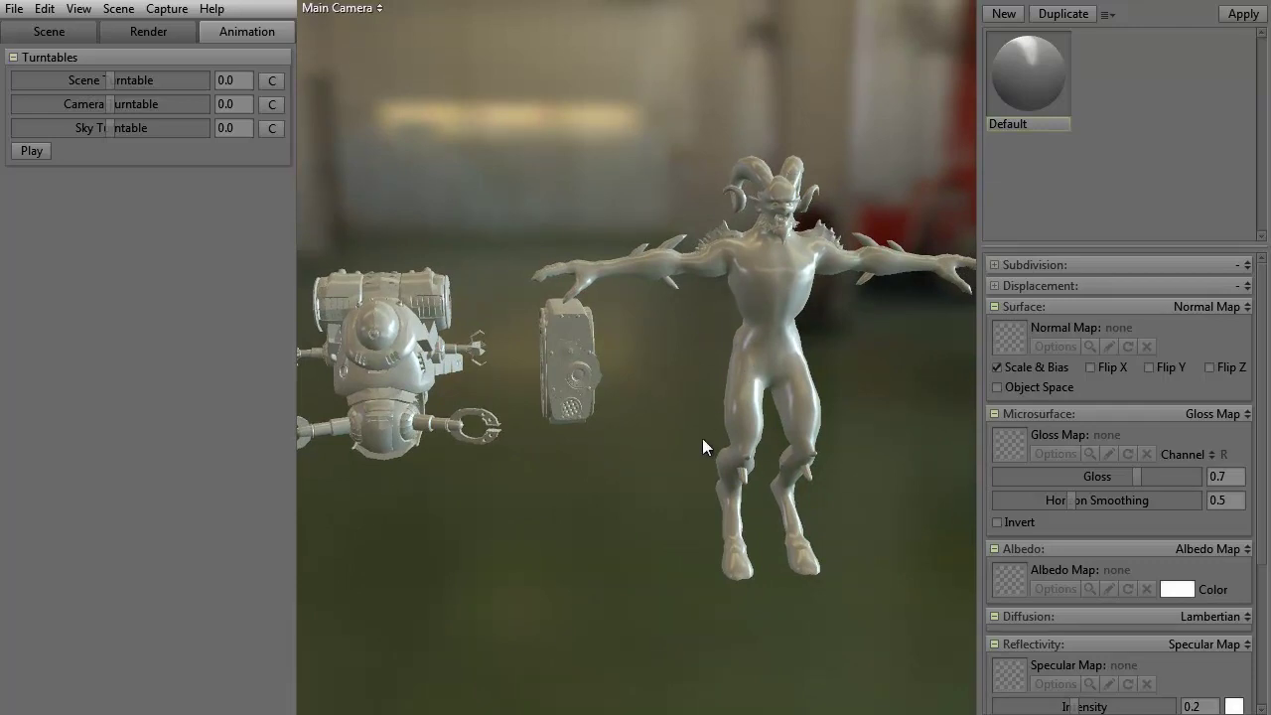
{"action": "left_click_drag", "start_coordinate": [525, 559], "coordinate": [561, 526]}
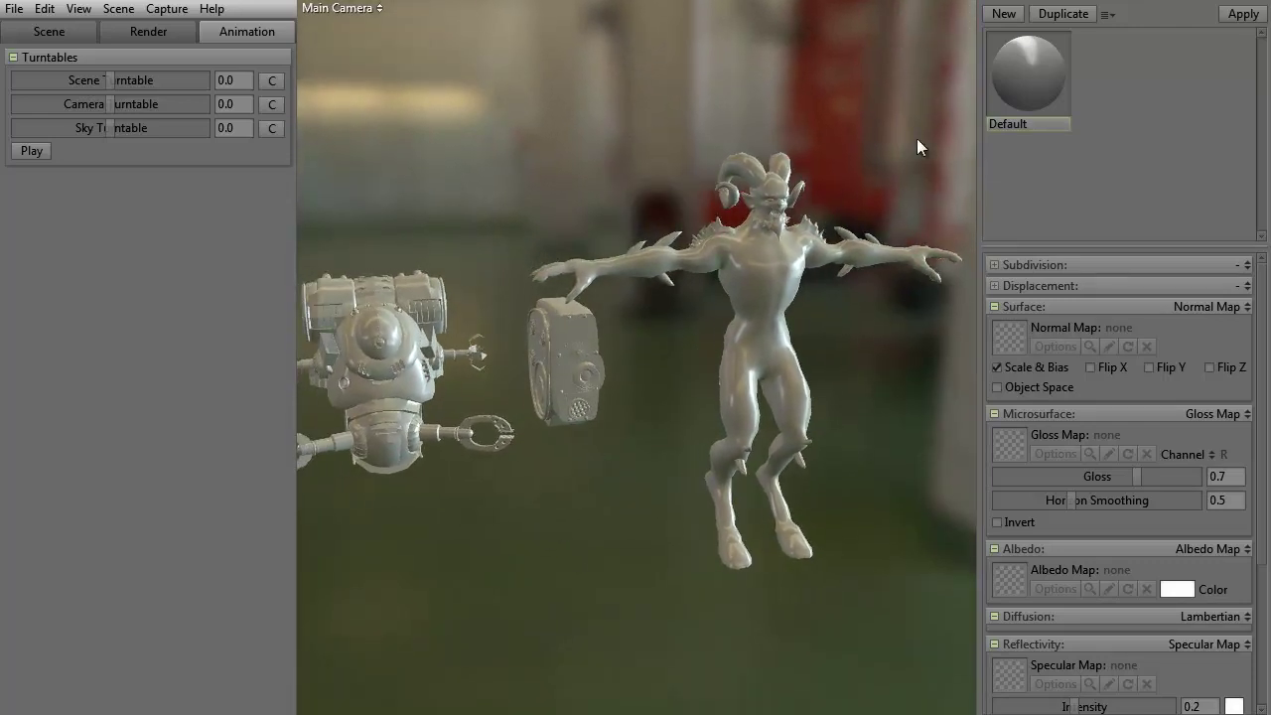
{"action": "left_click", "coordinate": [1024, 72]}
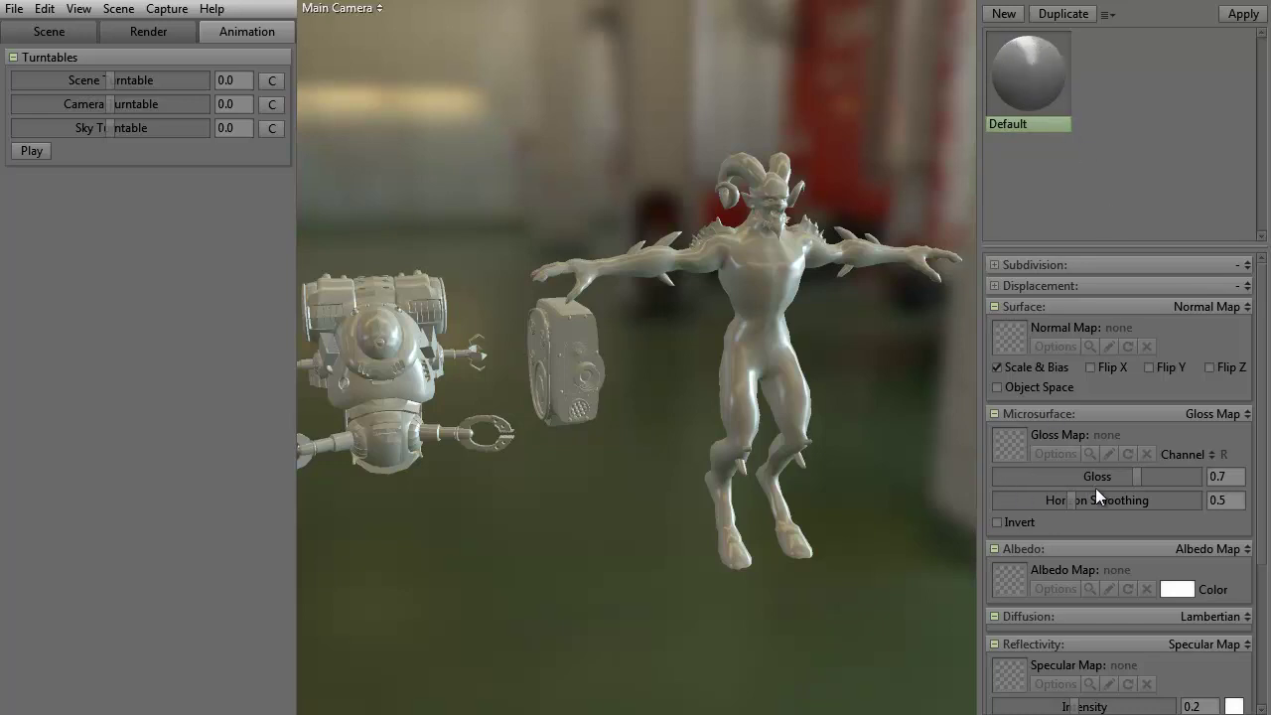
{"action": "mouse_move", "coordinate": [1133, 477]}
{"action": "left_mouse_down"}
{"action": "mouse_move", "coordinate": [1065, 477]}
{"action": "mouse_move", "coordinate": [1147, 485]}
{"action": "left_mouse_up"}
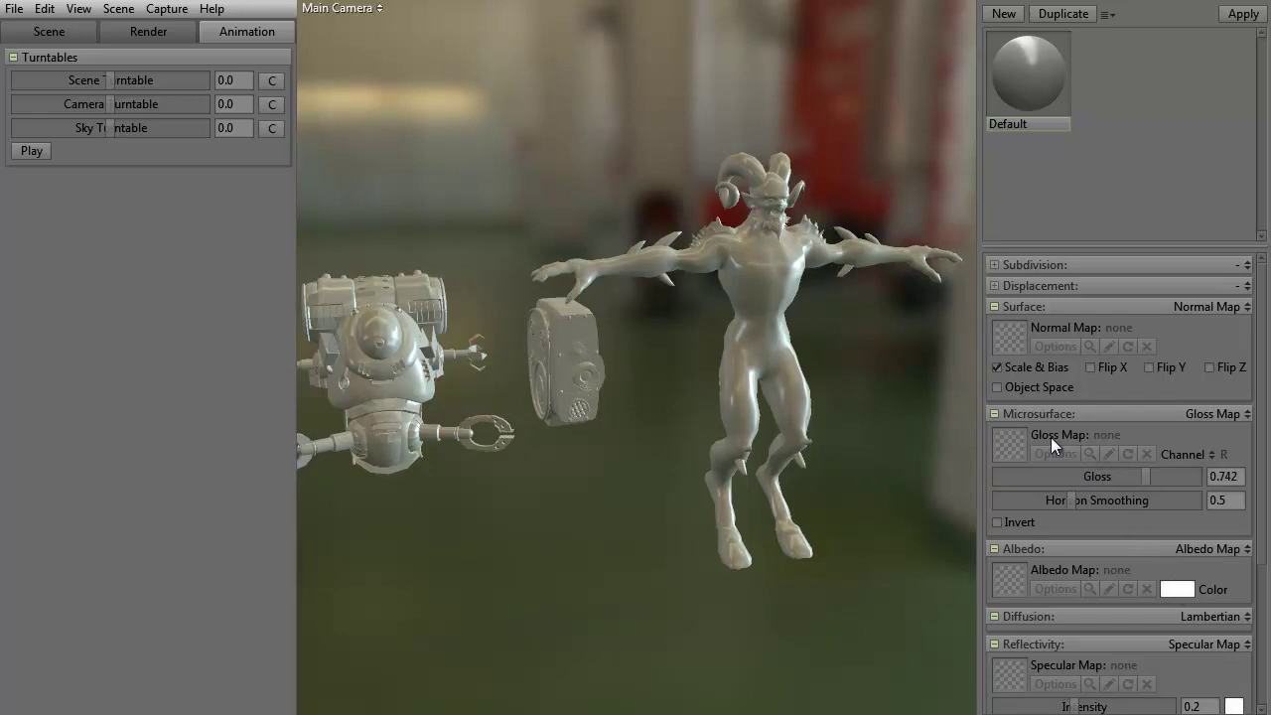
Step: Create a new material and load satyr_final_n.tga as its normal map
{"action": "left_click_drag", "start_coordinate": [571, 586], "coordinate": [688, 228]}
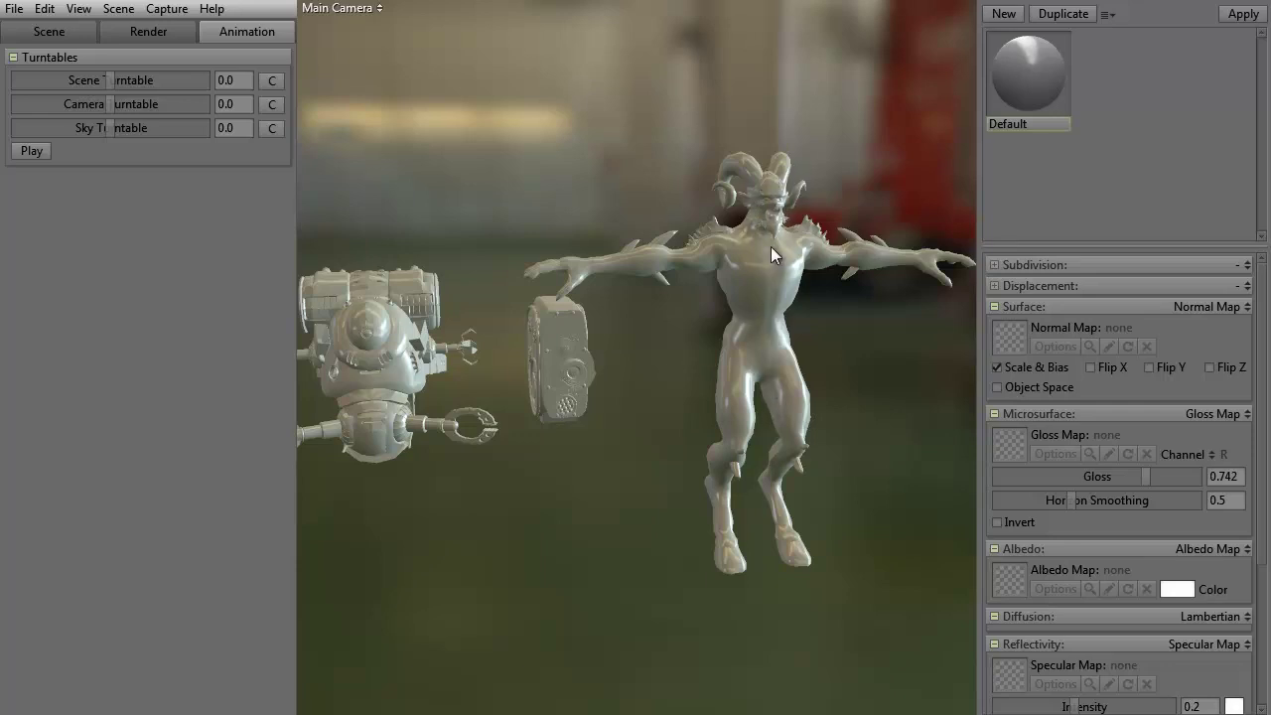
{"action": "left_click", "coordinate": [1006, 16]}
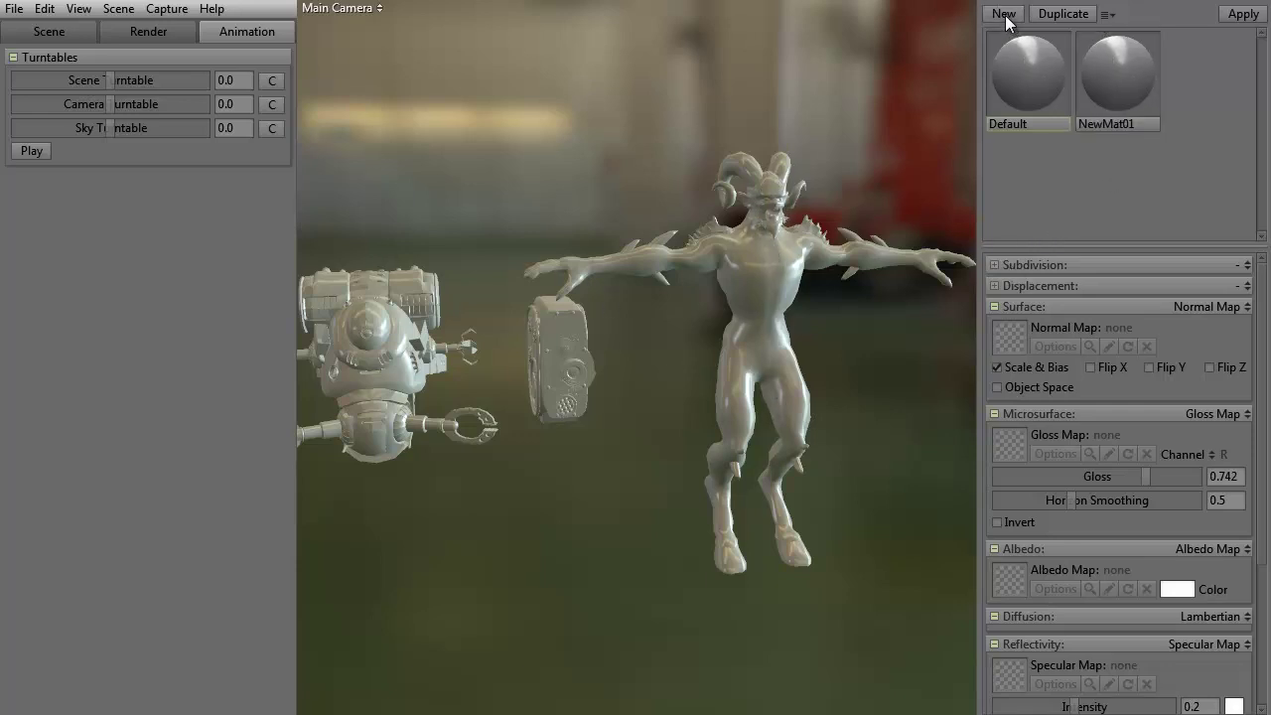
{"action": "left_click", "coordinate": [1112, 75]}
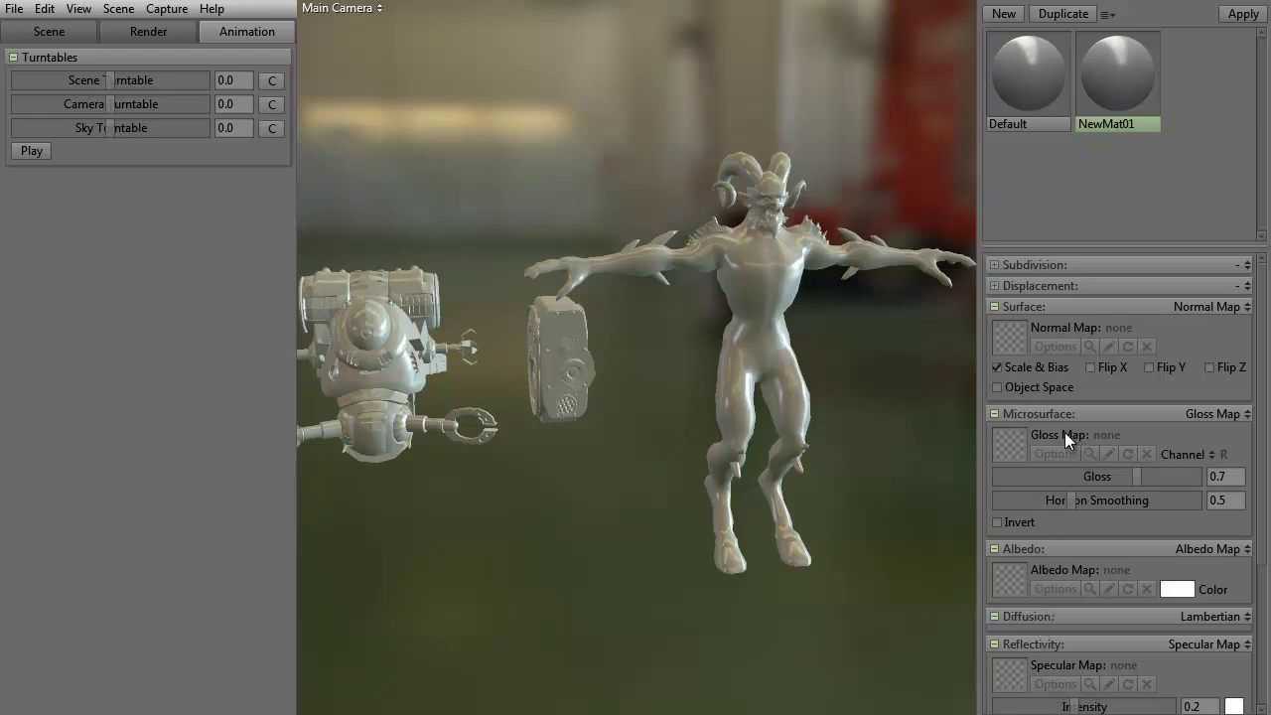
{"action": "left_click", "coordinate": [1004, 339]}
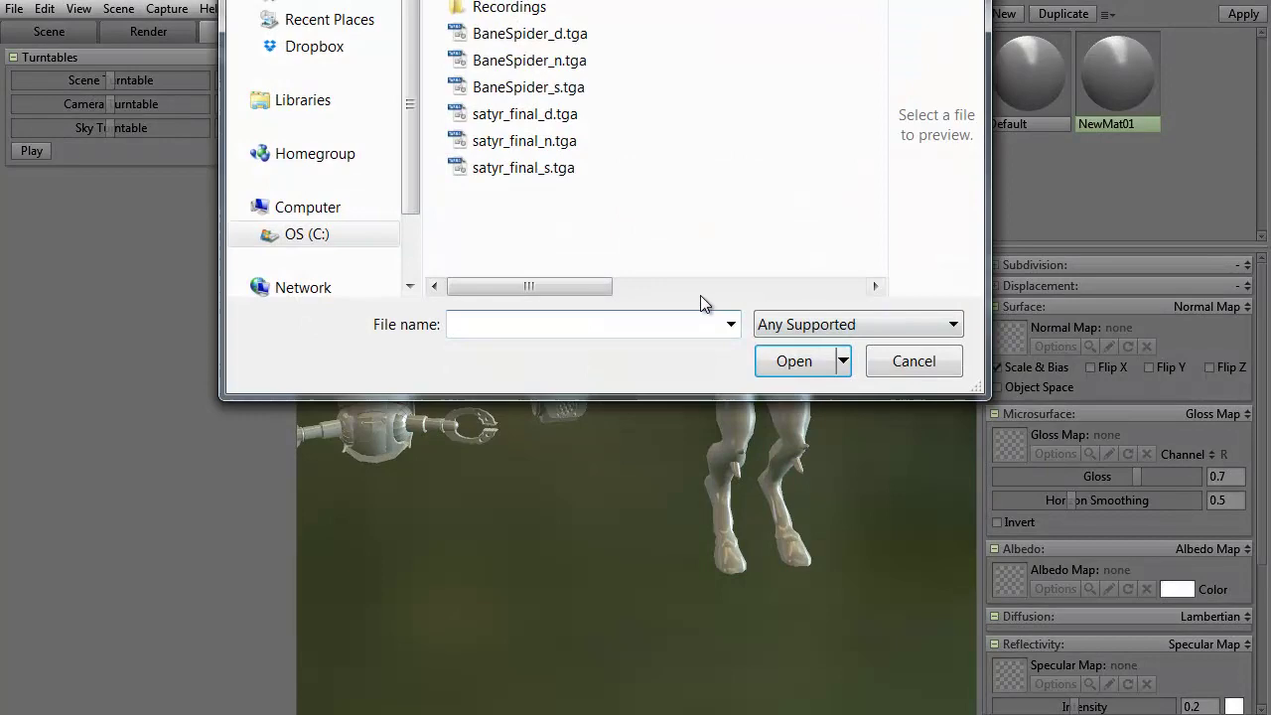
{"action": "left_click", "coordinate": [524, 140]}
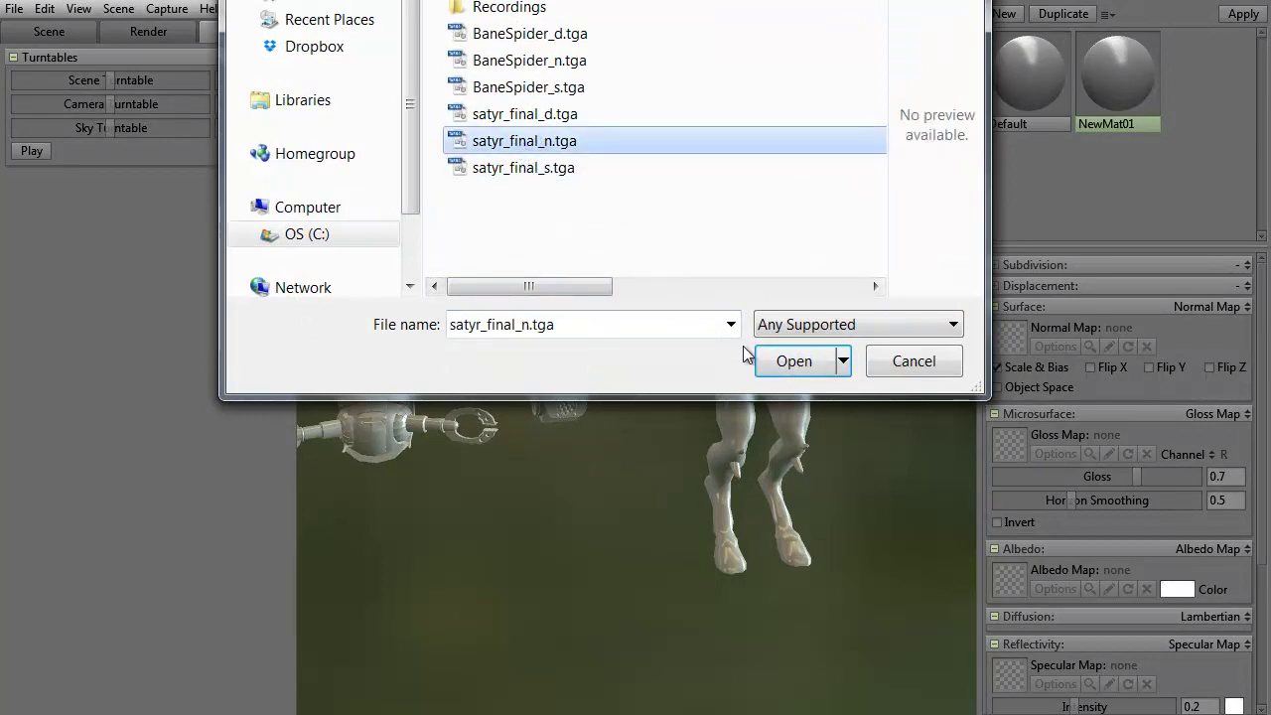
{"action": "left_click", "coordinate": [792, 361]}
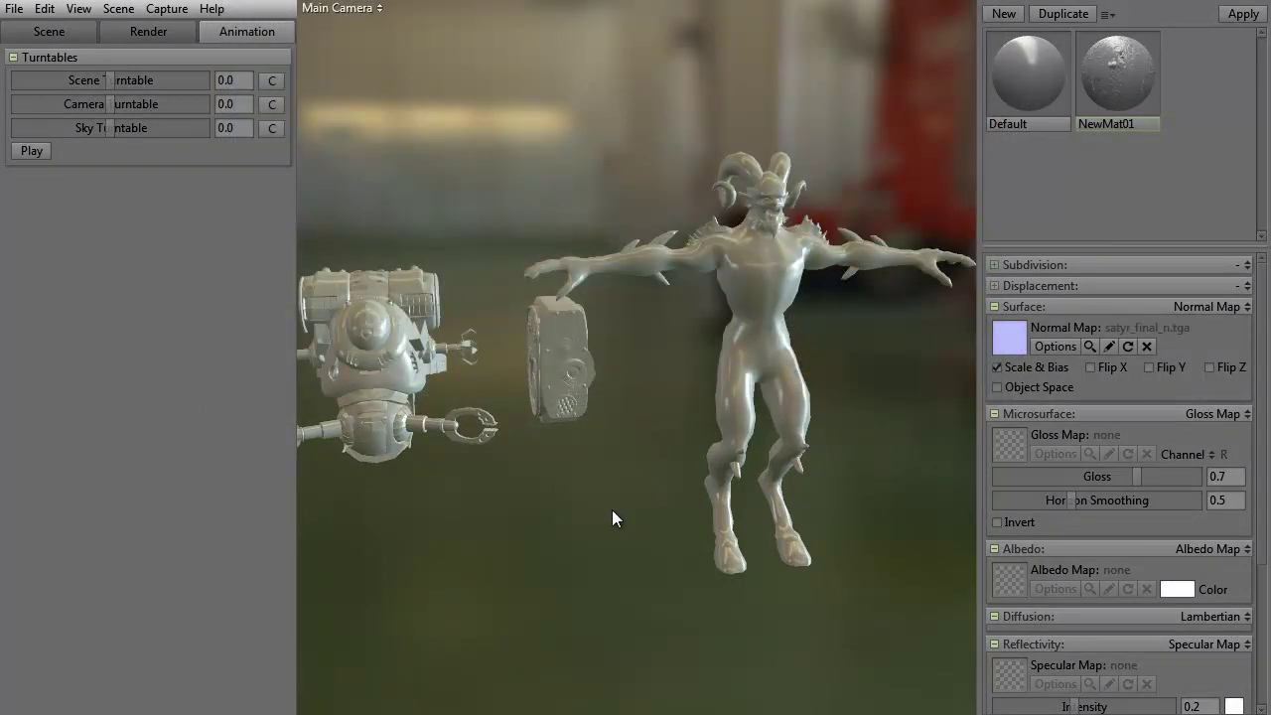
Step: Apply the NewMat01 material to the satyr_only mesh and deselect it
{"action": "mouse_move", "coordinate": [527, 550]}
{"action": "left_mouse_down"}
{"action": "mouse_move", "coordinate": [641, 544]}
{"action": "mouse_move", "coordinate": [512, 546]}
{"action": "mouse_move", "coordinate": [543, 547]}
{"action": "left_mouse_up"}
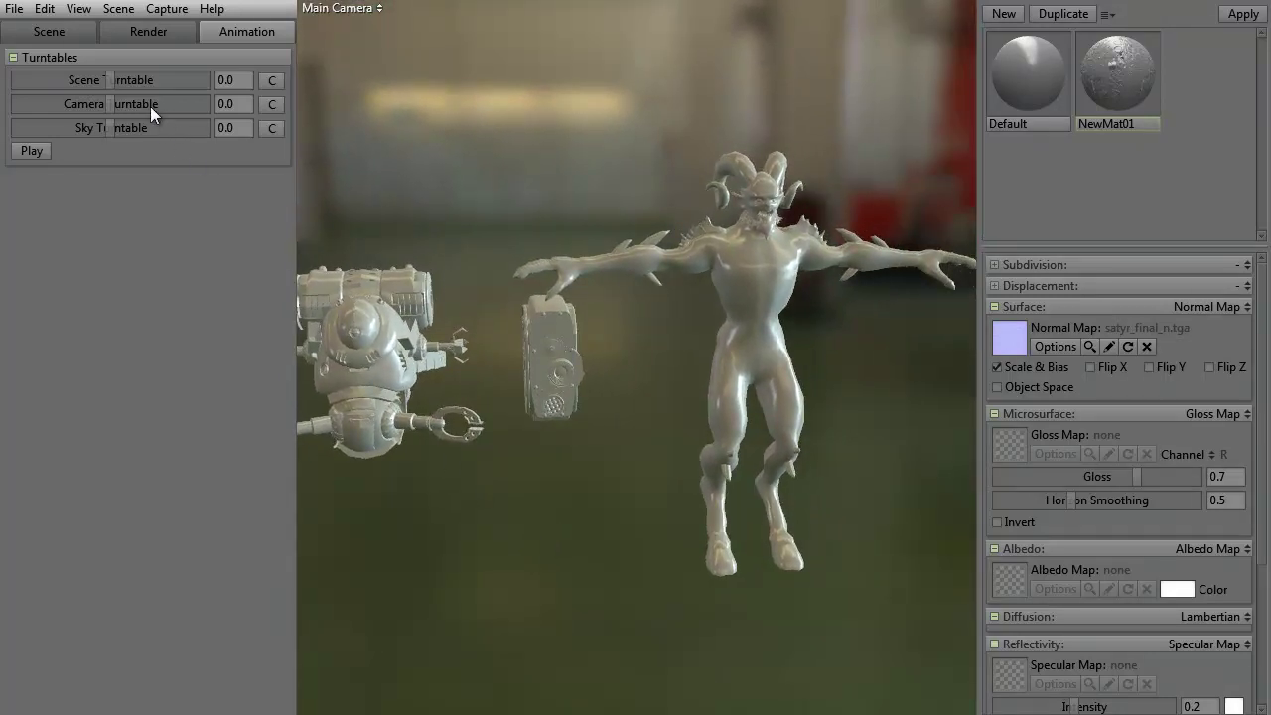
{"action": "left_click", "coordinate": [50, 30]}
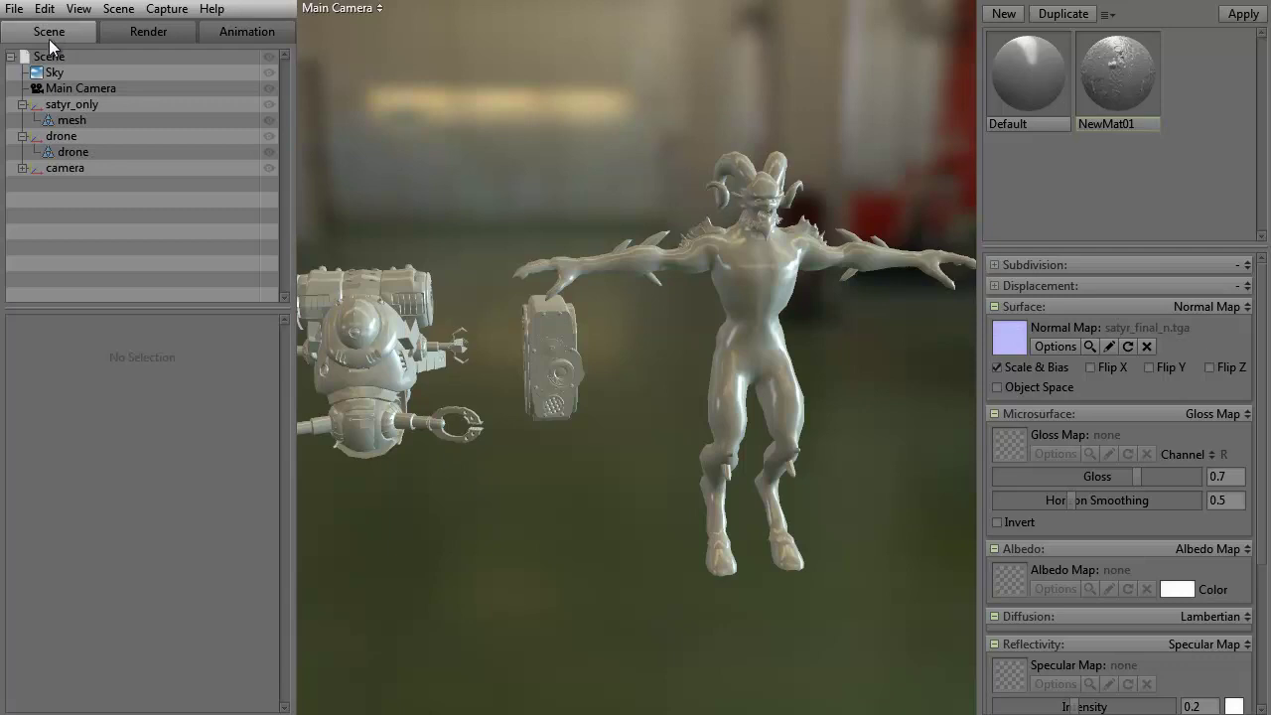
{"action": "left_click", "coordinate": [69, 119]}
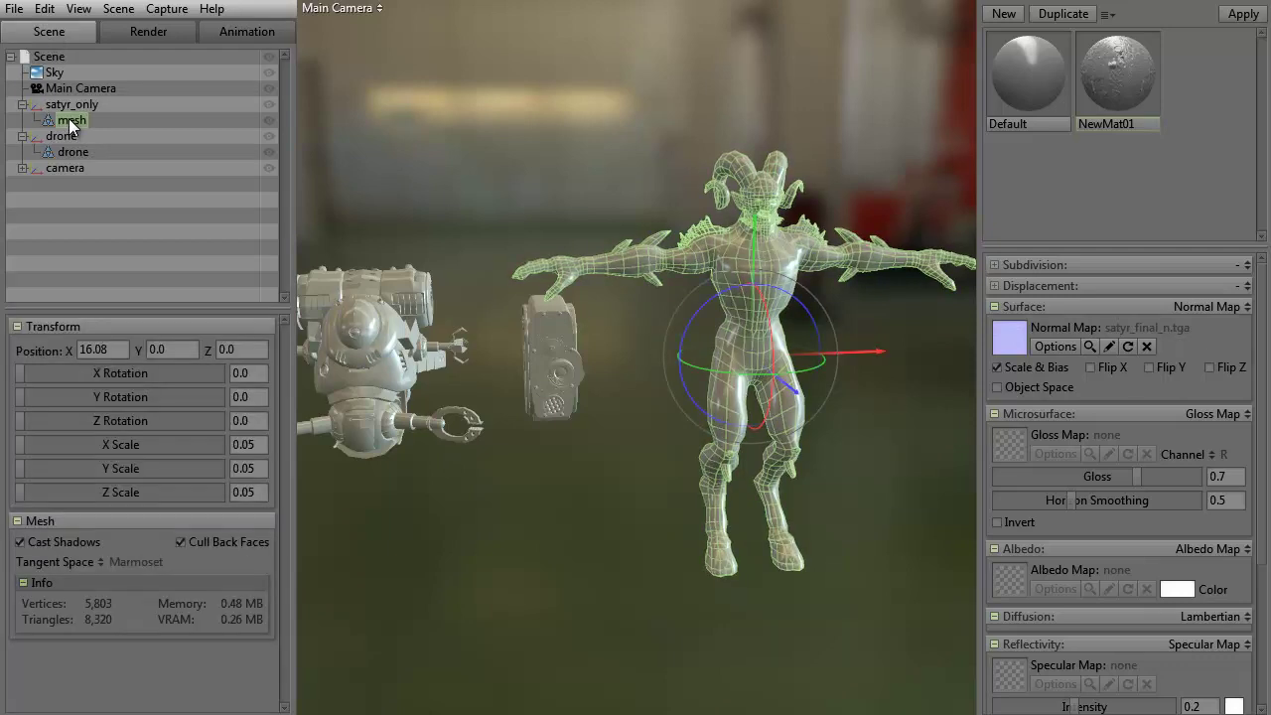
{"action": "left_click", "coordinate": [1111, 73]}
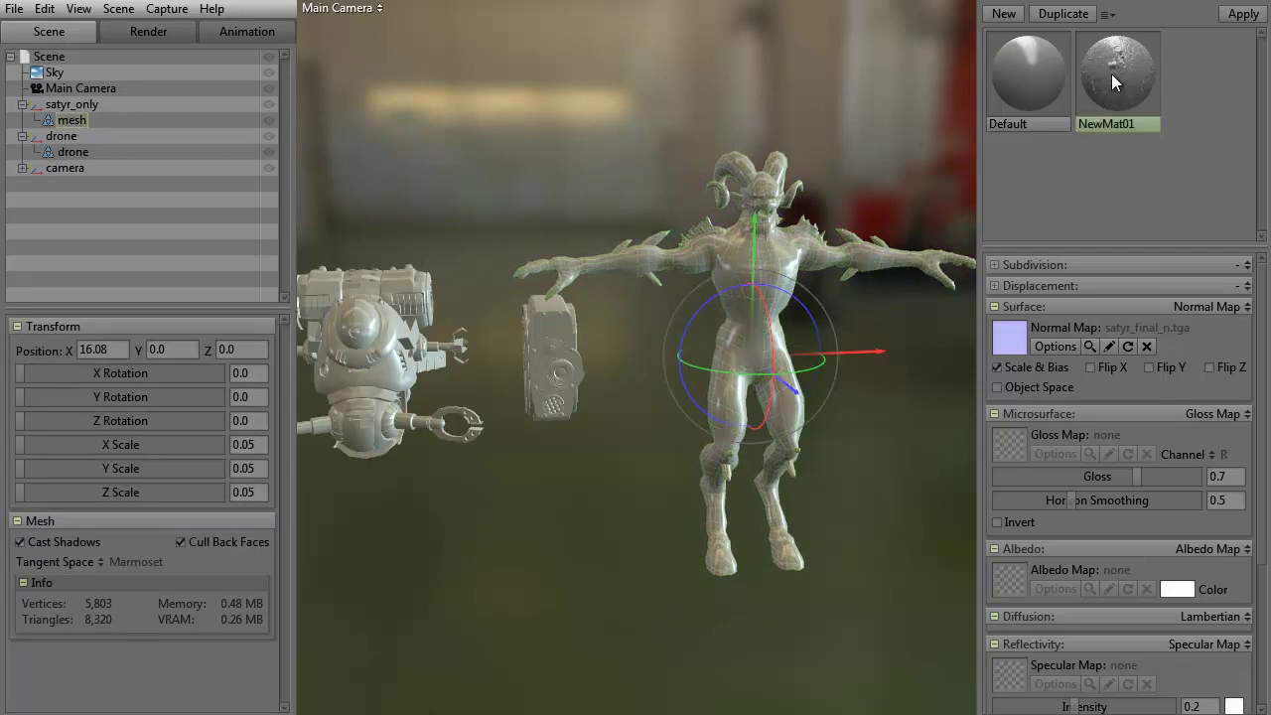
{"action": "left_click", "coordinate": [1244, 22]}
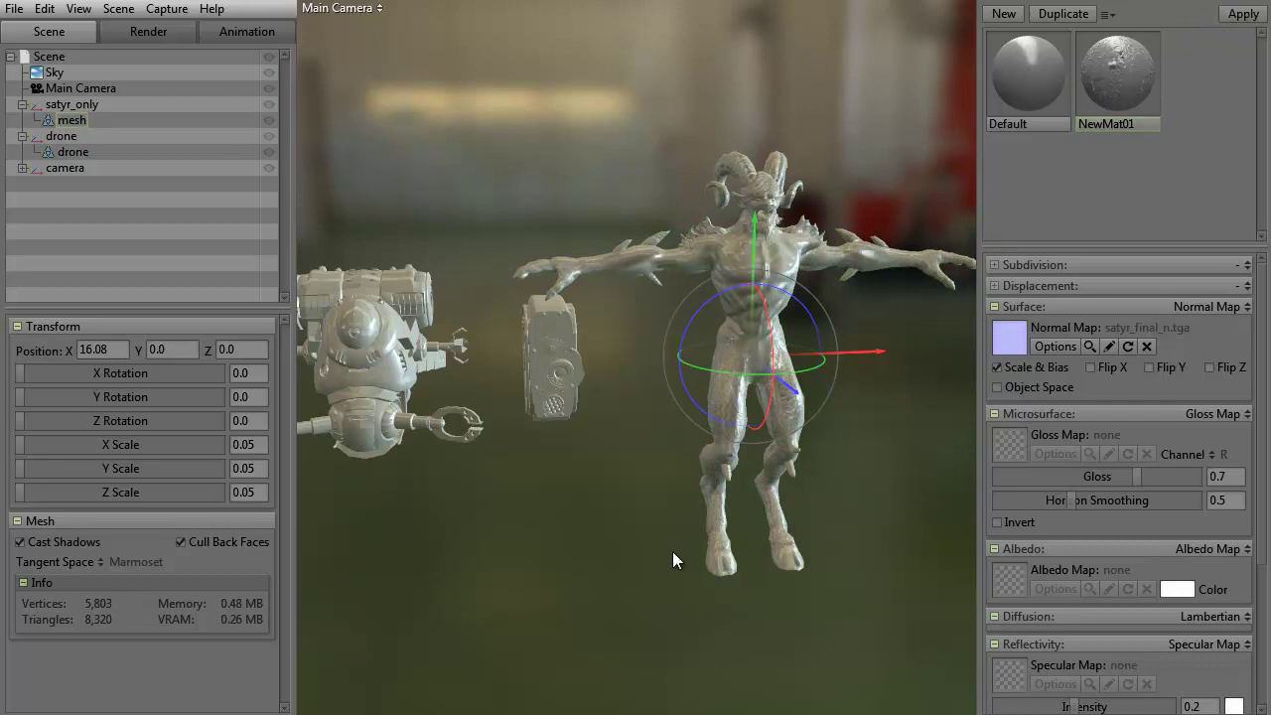
{"action": "left_click", "coordinate": [576, 589]}
{"action": "left_click_drag", "start_coordinate": [611, 569], "coordinate": [524, 567]}
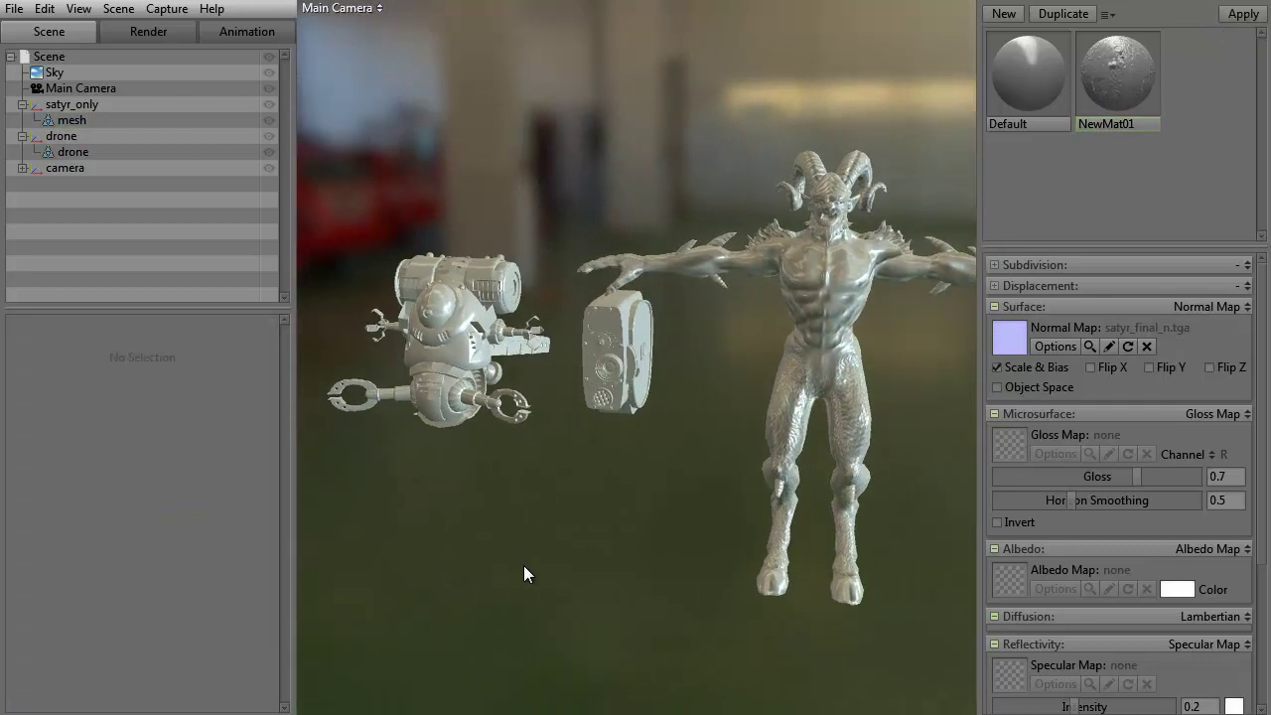
Step: Enable Flip X on NewMat01's normal map and inspect the satyr's surface detail
{"action": "left_click", "coordinate": [1090, 369]}
{"action": "left_click_drag", "start_coordinate": [767, 480], "coordinate": [523, 462]}
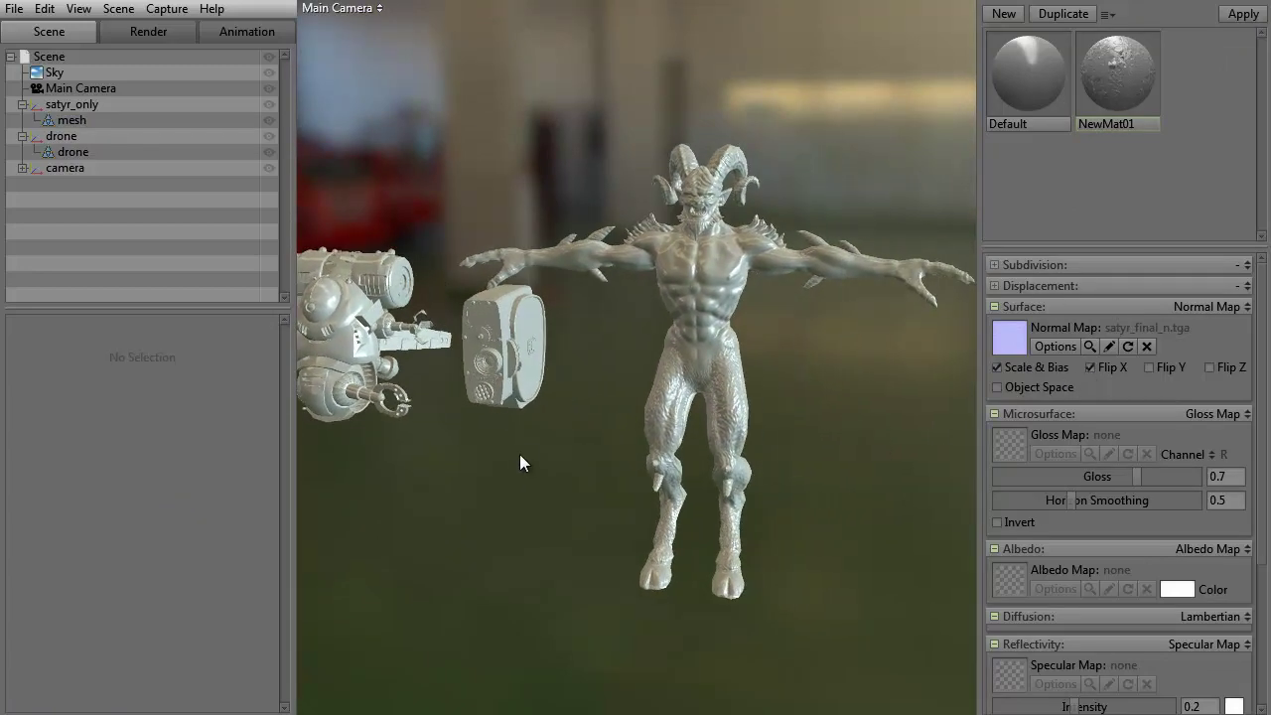
{"action": "scroll", "coordinate": [567, 483], "scroll_direction": "up", "scroll_amount": 3}
{"action": "left_click_drag", "start_coordinate": [589, 520], "coordinate": [458, 565]}
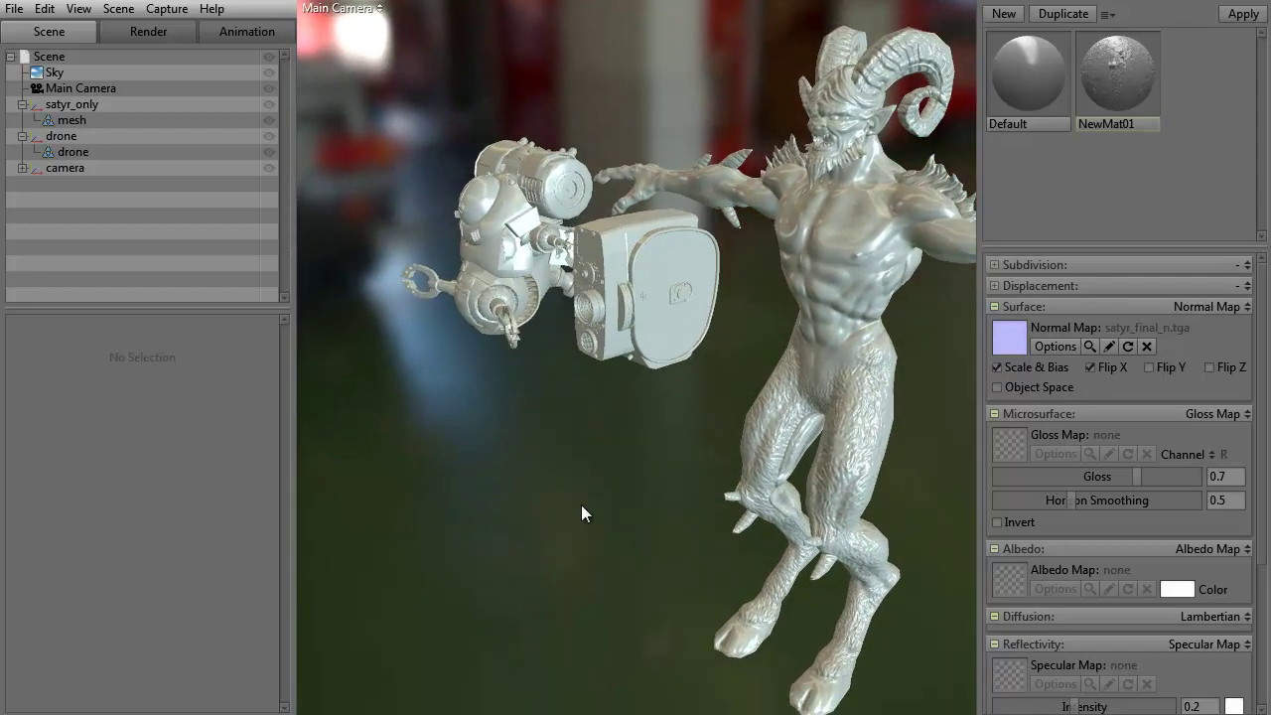
{"action": "middle_click_drag", "start_coordinate": [581, 513], "coordinate": [467, 525]}
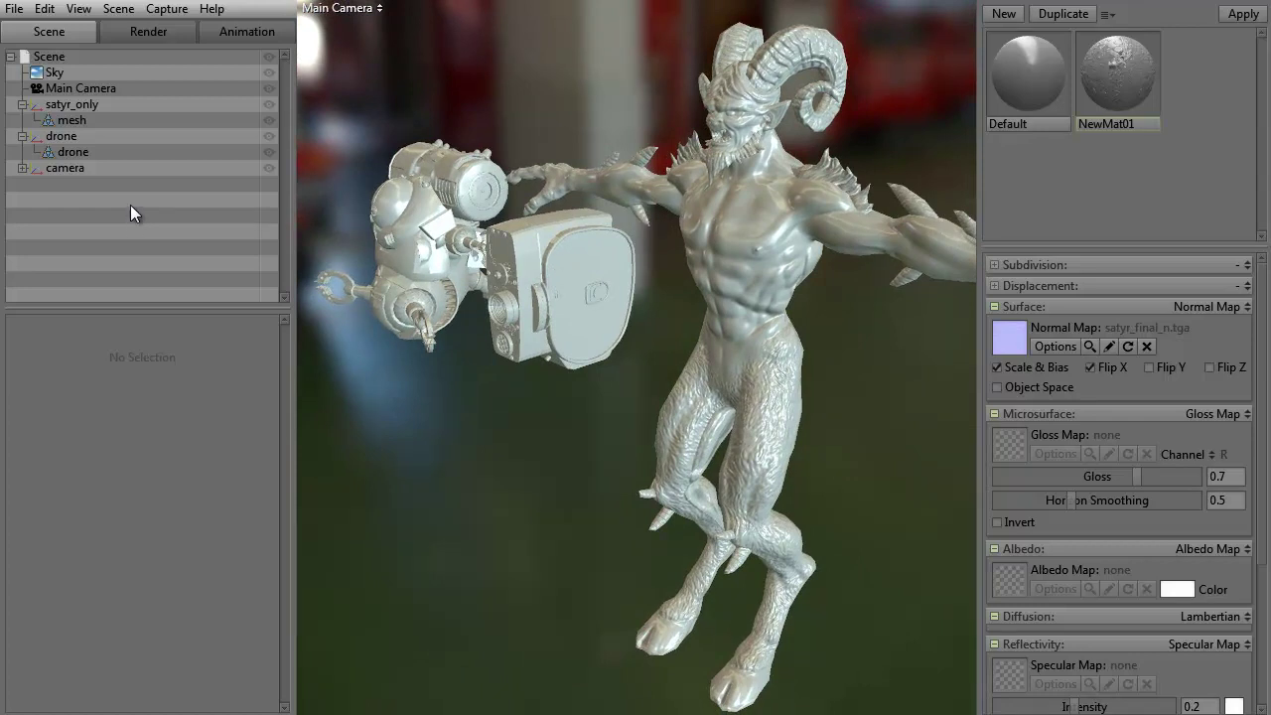
Step: Apply the NewMat01 material to the drone mesh and inspect the drone up close
{"action": "left_click", "coordinate": [71, 151]}
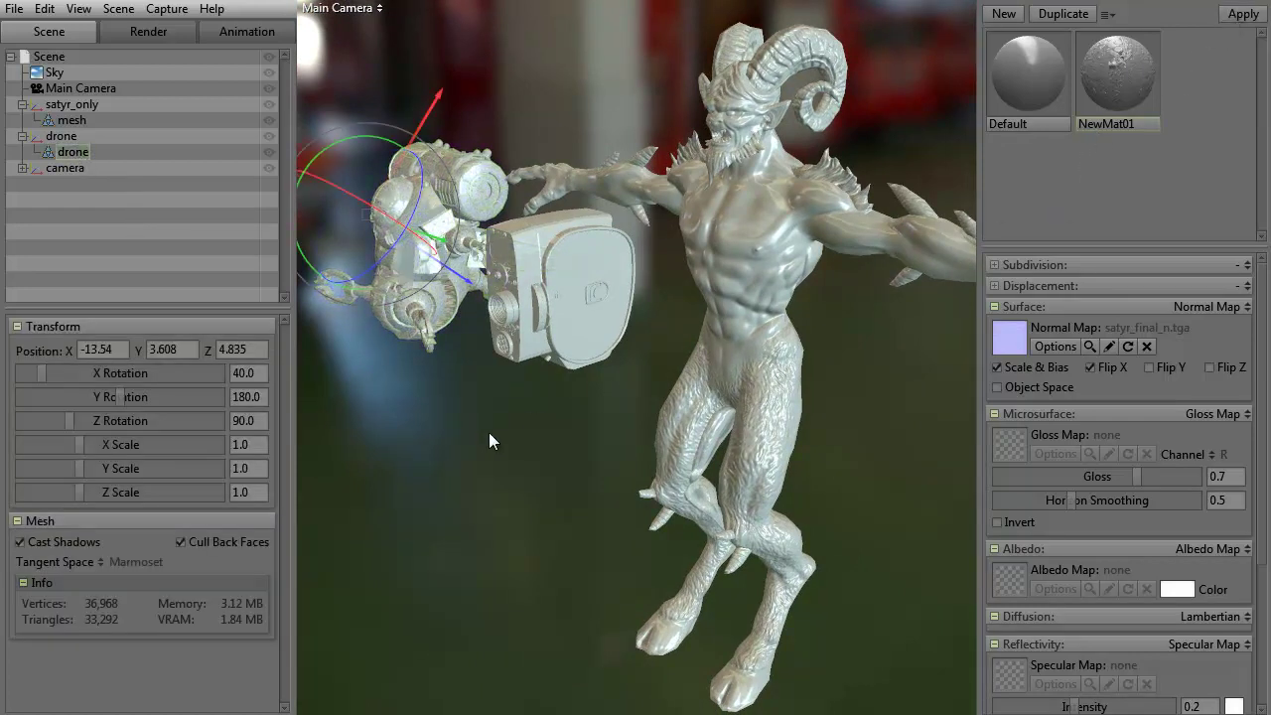
{"action": "left_click", "coordinate": [376, 433]}
{"action": "left_click_drag", "start_coordinate": [372, 433], "coordinate": [546, 337]}
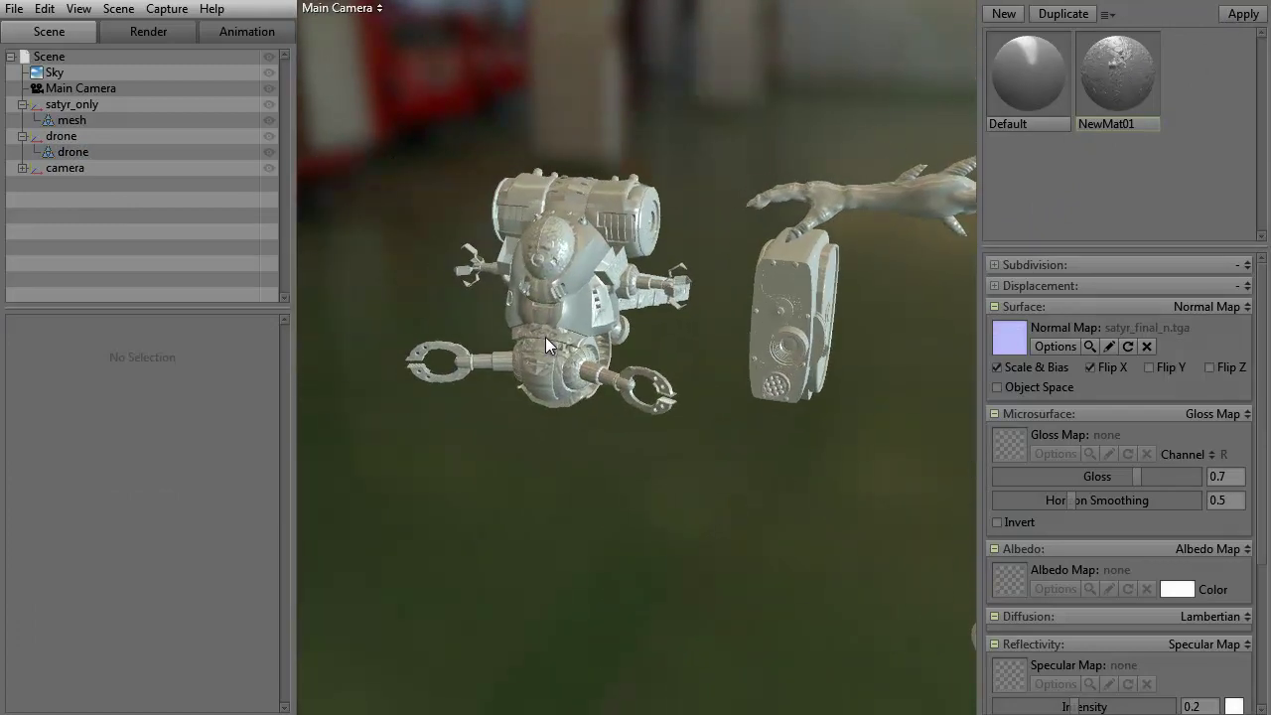
{"action": "scroll", "coordinate": [720, 476], "scroll_direction": "up", "scroll_amount": 5}
{"action": "scroll", "coordinate": [720, 476], "scroll_direction": "up", "scroll_amount": 2}
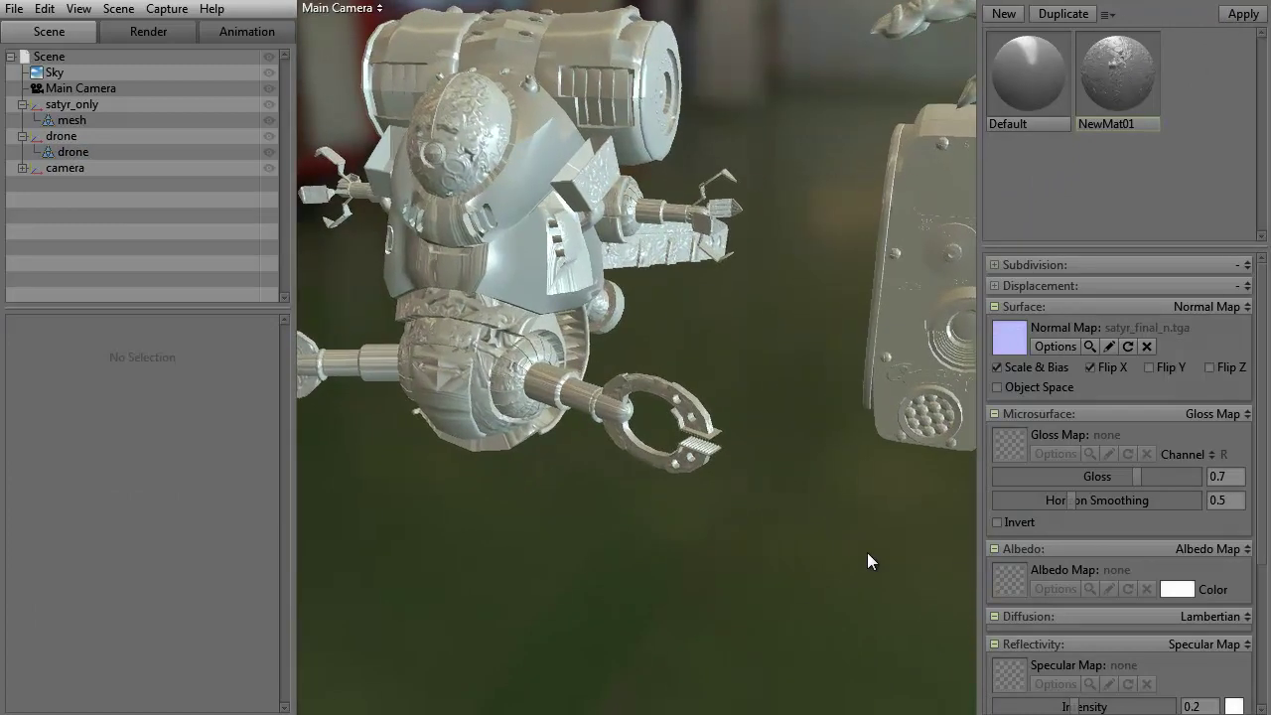
{"action": "scroll", "coordinate": [869, 559], "scroll_direction": "down", "scroll_amount": 4}
{"action": "left_click_drag", "start_coordinate": [785, 423], "coordinate": [493, 434]}
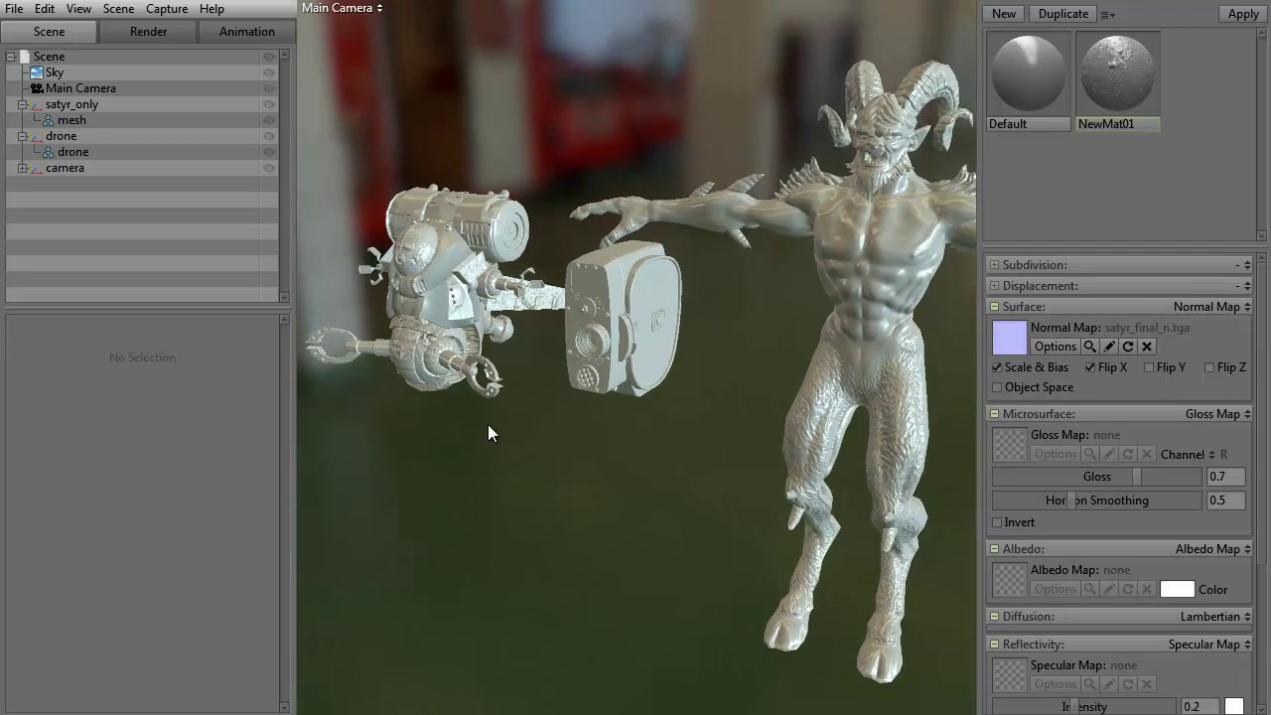
Step: Assign the Default material back to the drone mesh
{"action": "left_click", "coordinate": [72, 151]}
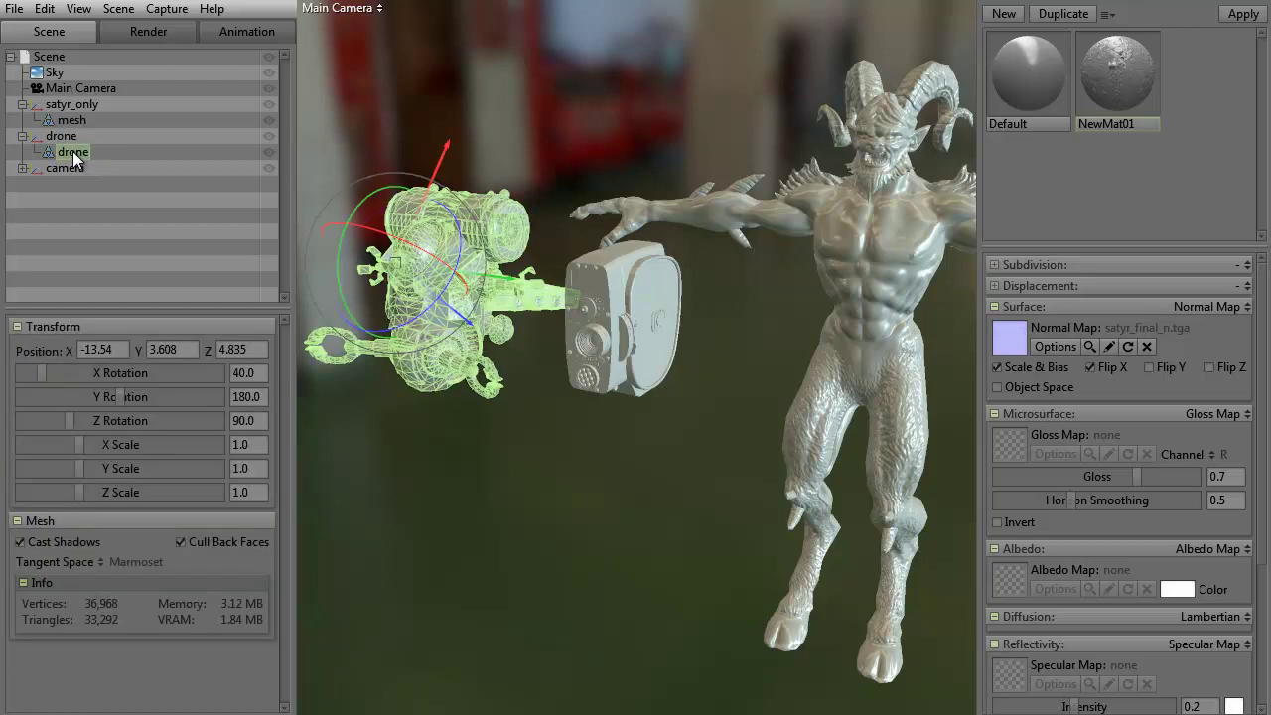
{"action": "left_click", "coordinate": [1010, 89]}
{"action": "left_click", "coordinate": [1230, 16]}
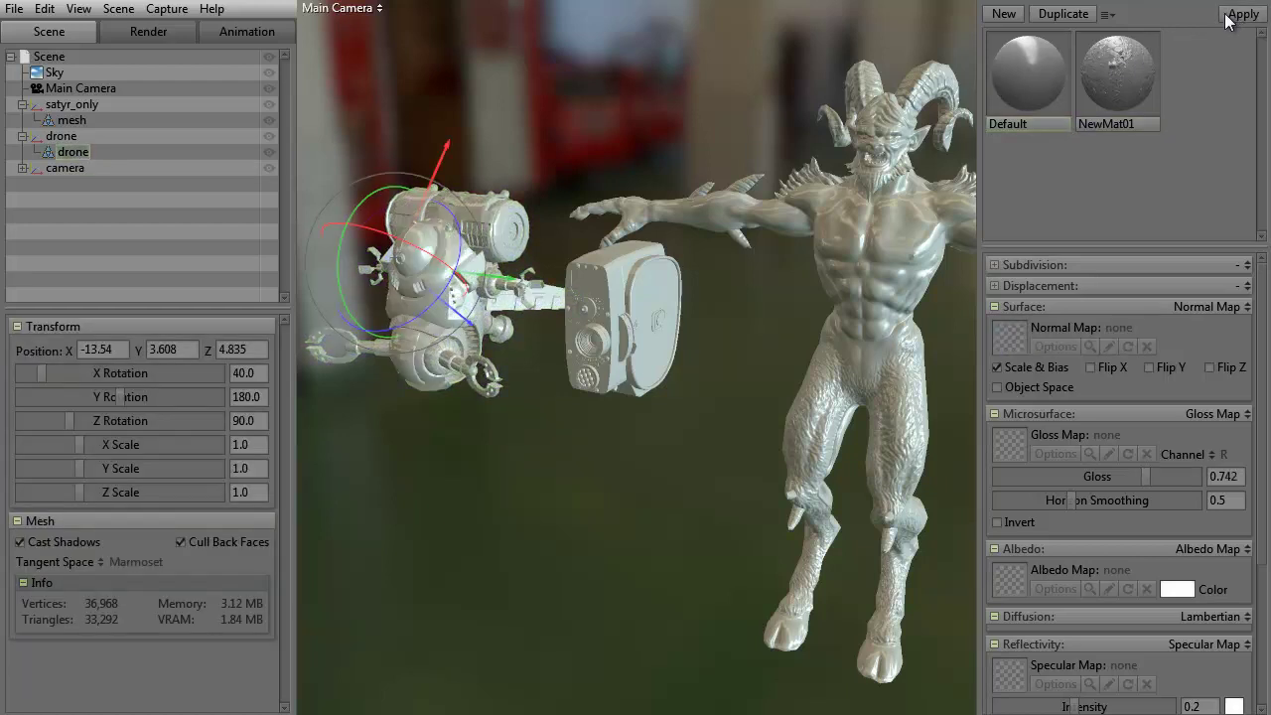
{"action": "left_click_drag", "start_coordinate": [526, 533], "coordinate": [756, 484]}
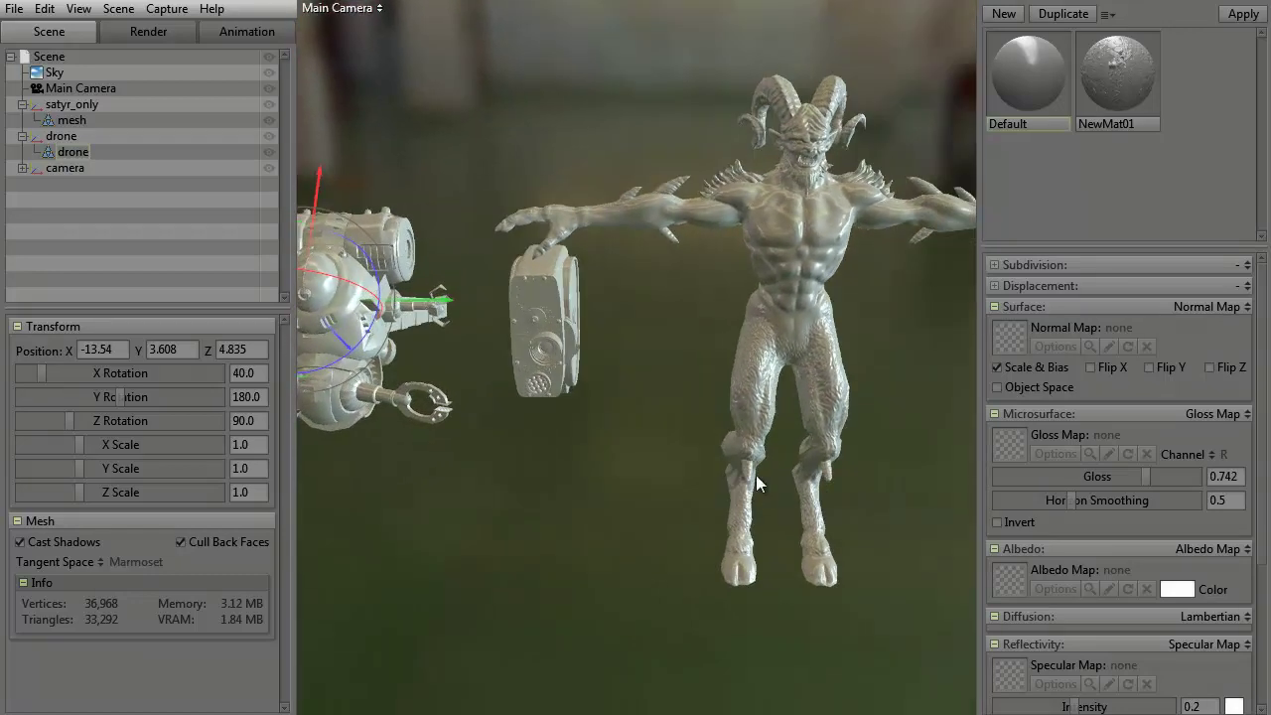
{"action": "left_click_drag", "start_coordinate": [610, 509], "coordinate": [723, 369]}
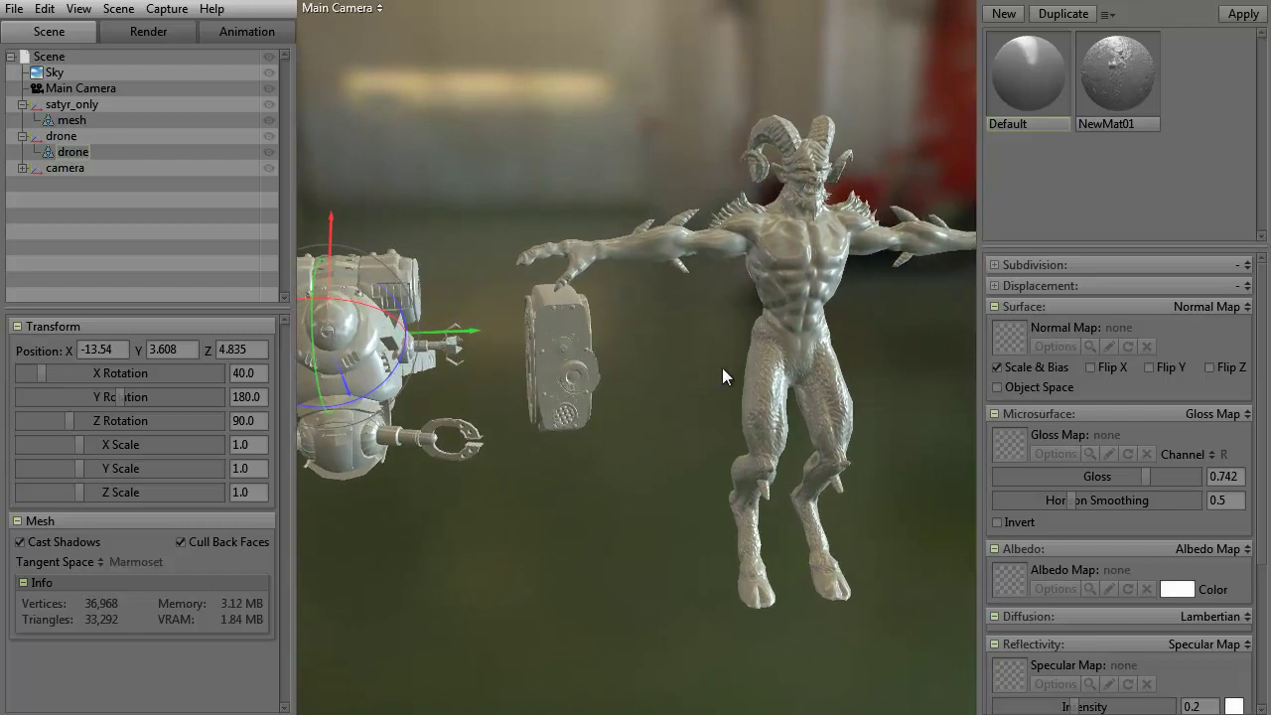
Step: Delete the drone mesh and its empty drone group from the scene
{"action": "left_click", "coordinate": [486, 527]}
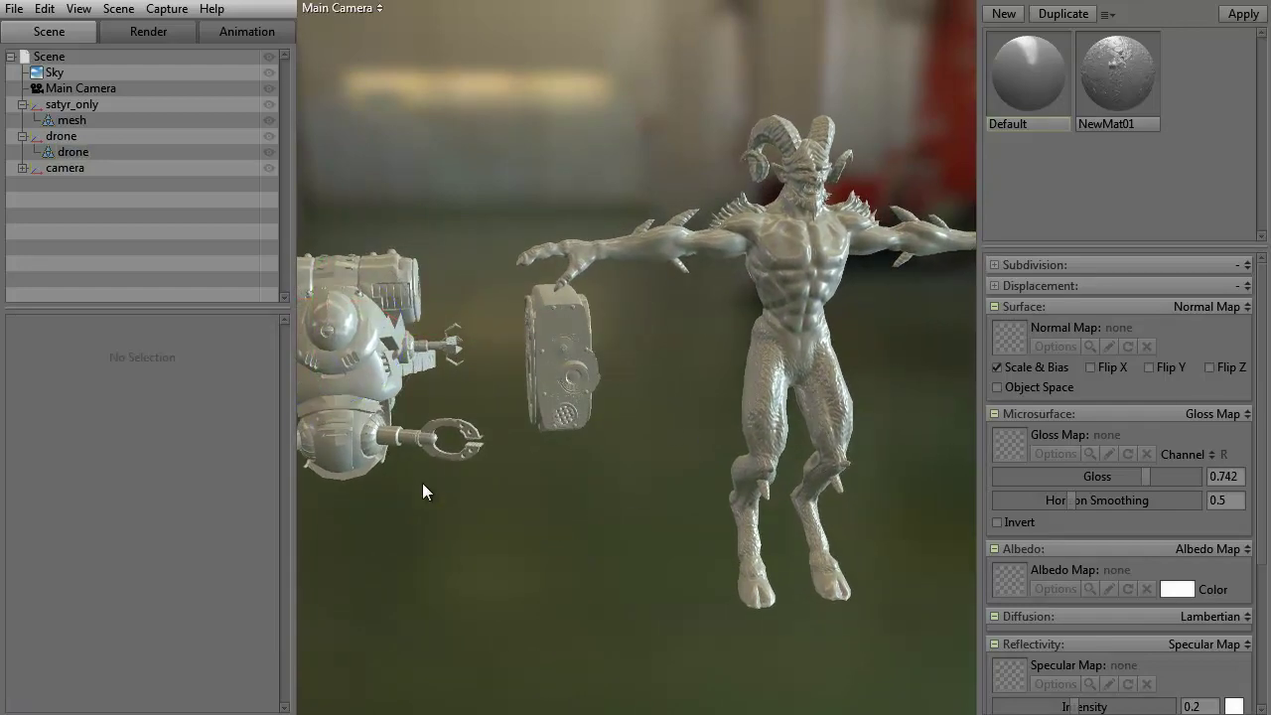
{"action": "left_click", "coordinate": [357, 399]}
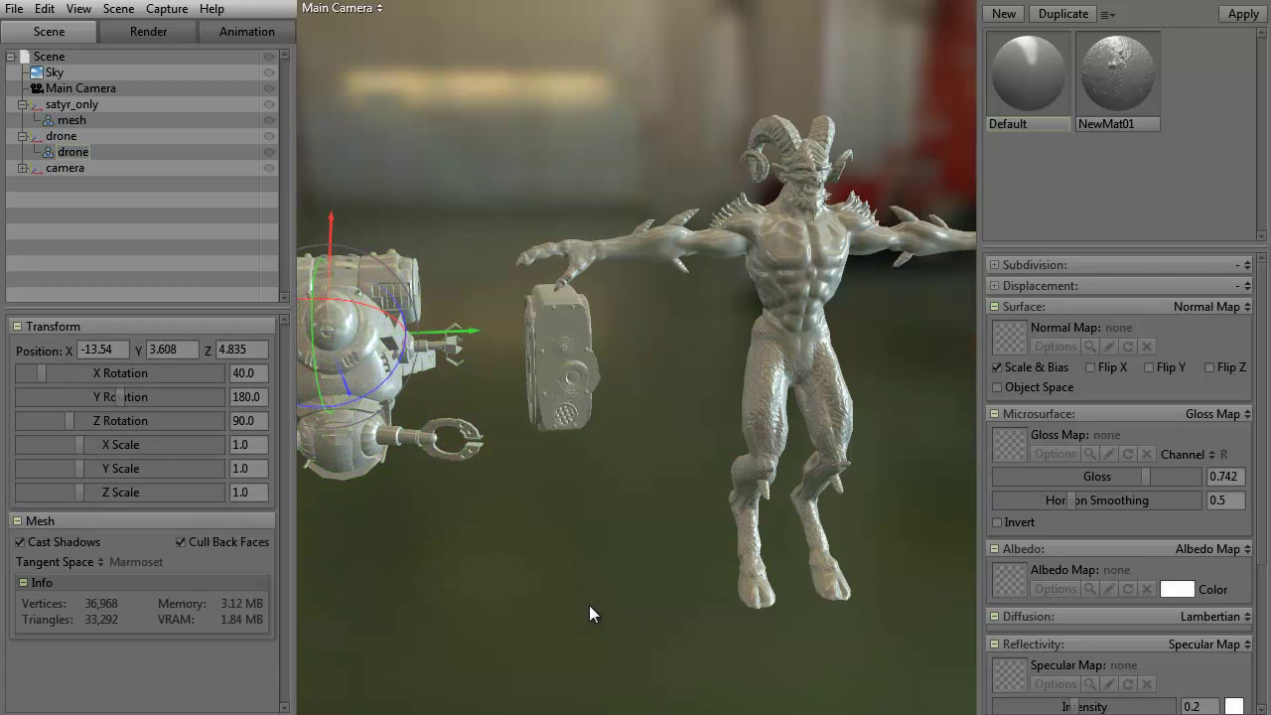
{"action": "left_click", "coordinate": [371, 428]}
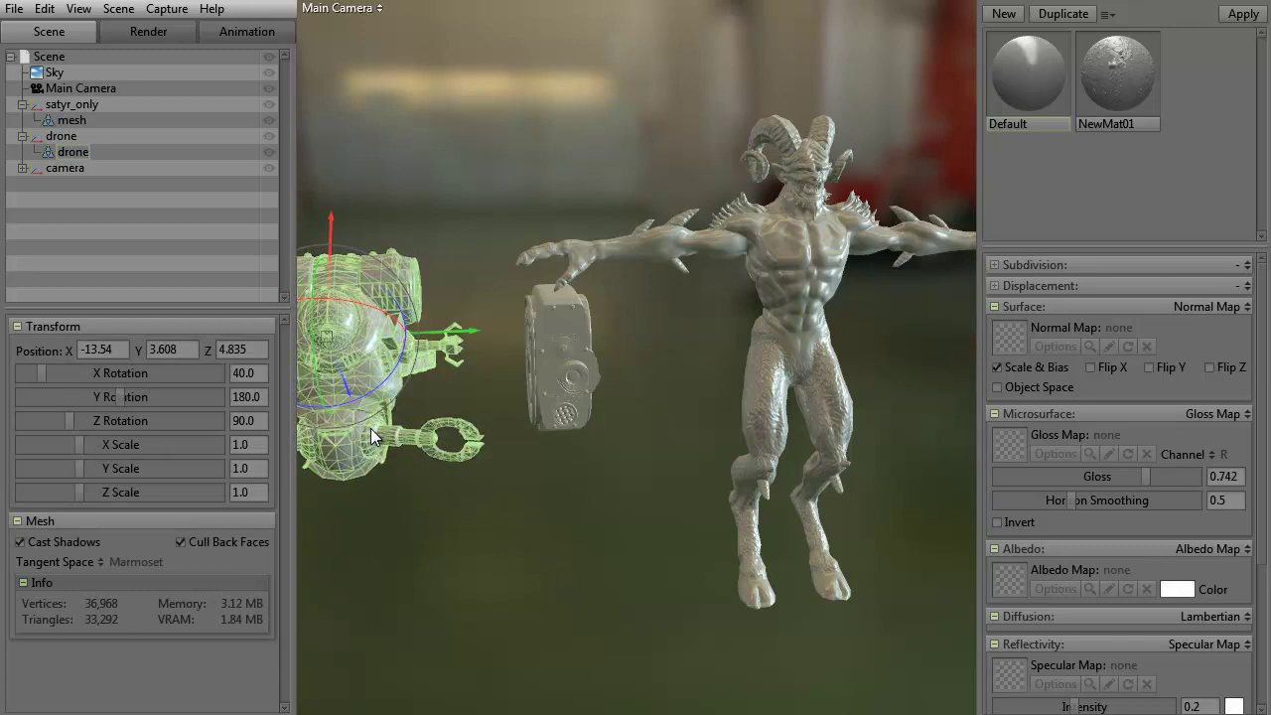
{"action": "double_click", "coordinate": [69, 152]}
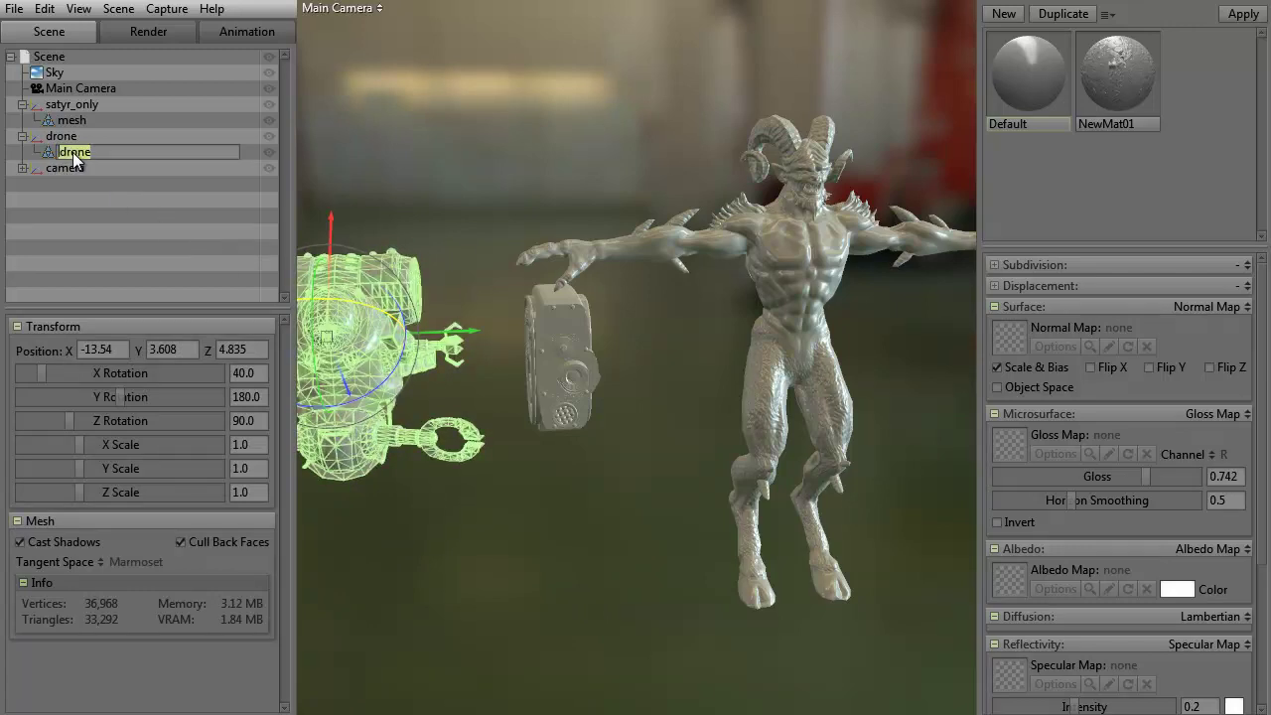
{"action": "left_click", "coordinate": [397, 485]}
{"action": "left_click", "coordinate": [347, 453]}
{"action": "key", "text": "Delete"}
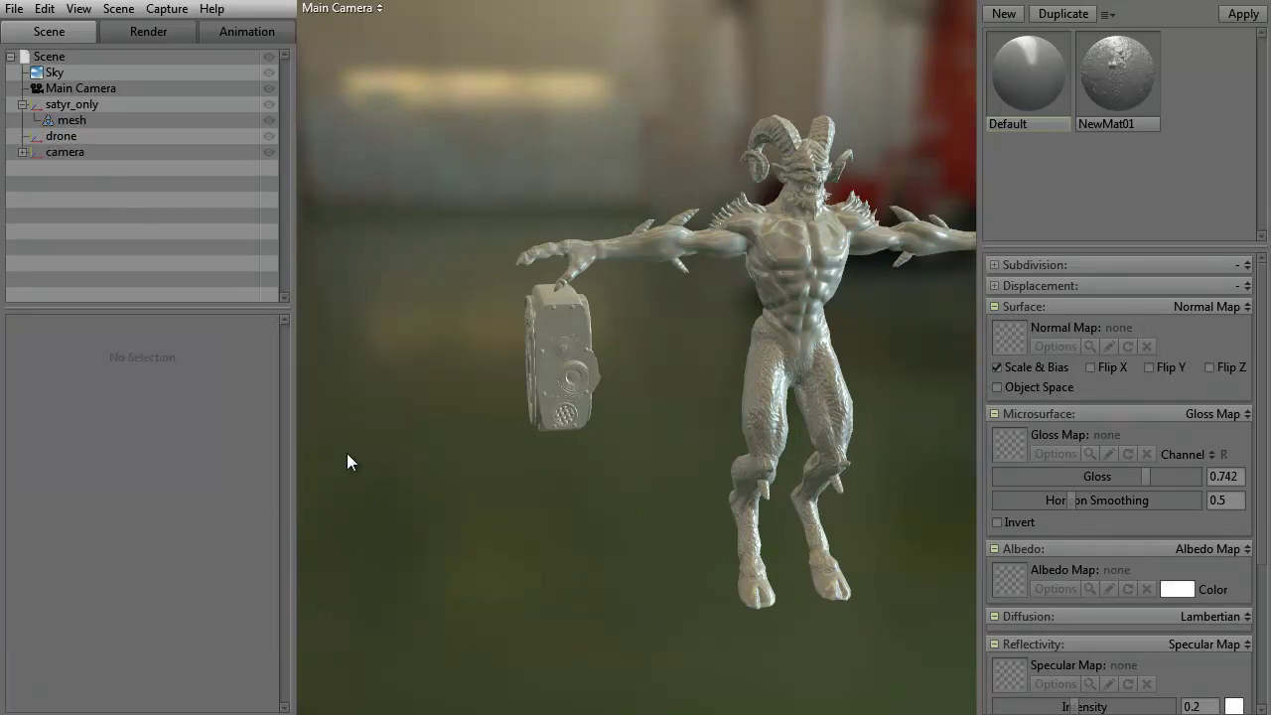
{"action": "left_click", "coordinate": [55, 136]}
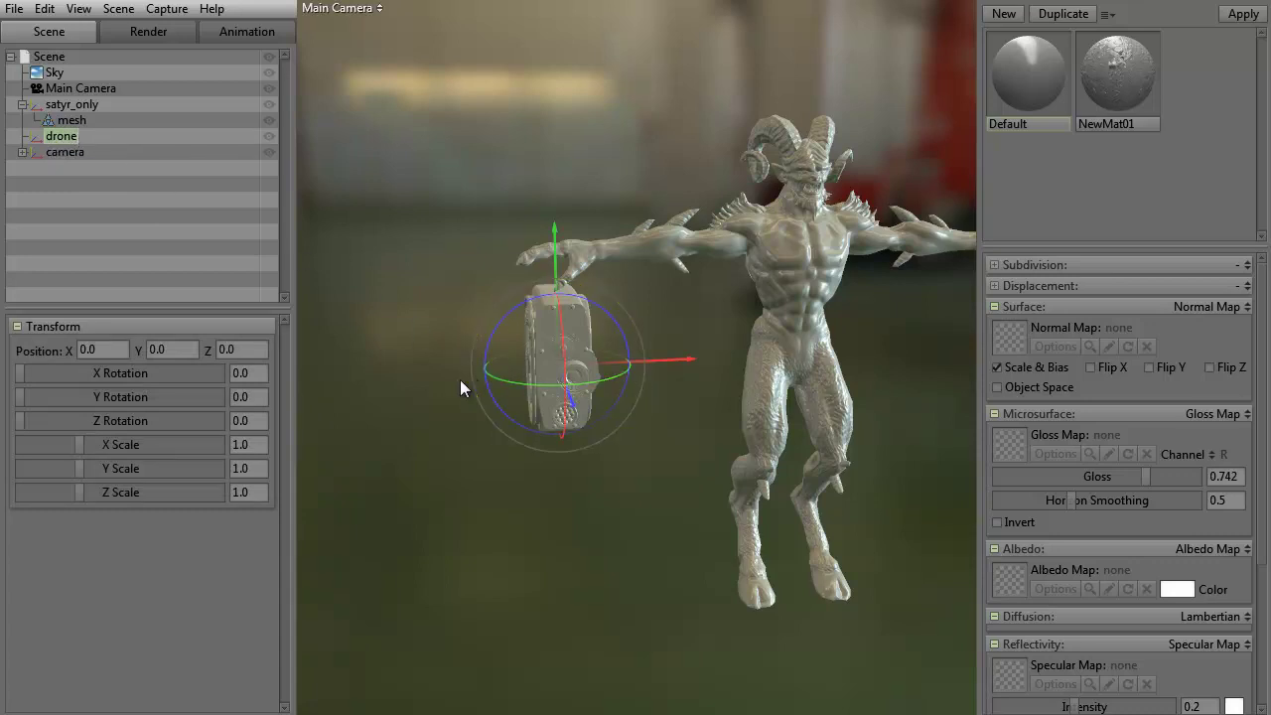
{"action": "key", "text": "Delete"}
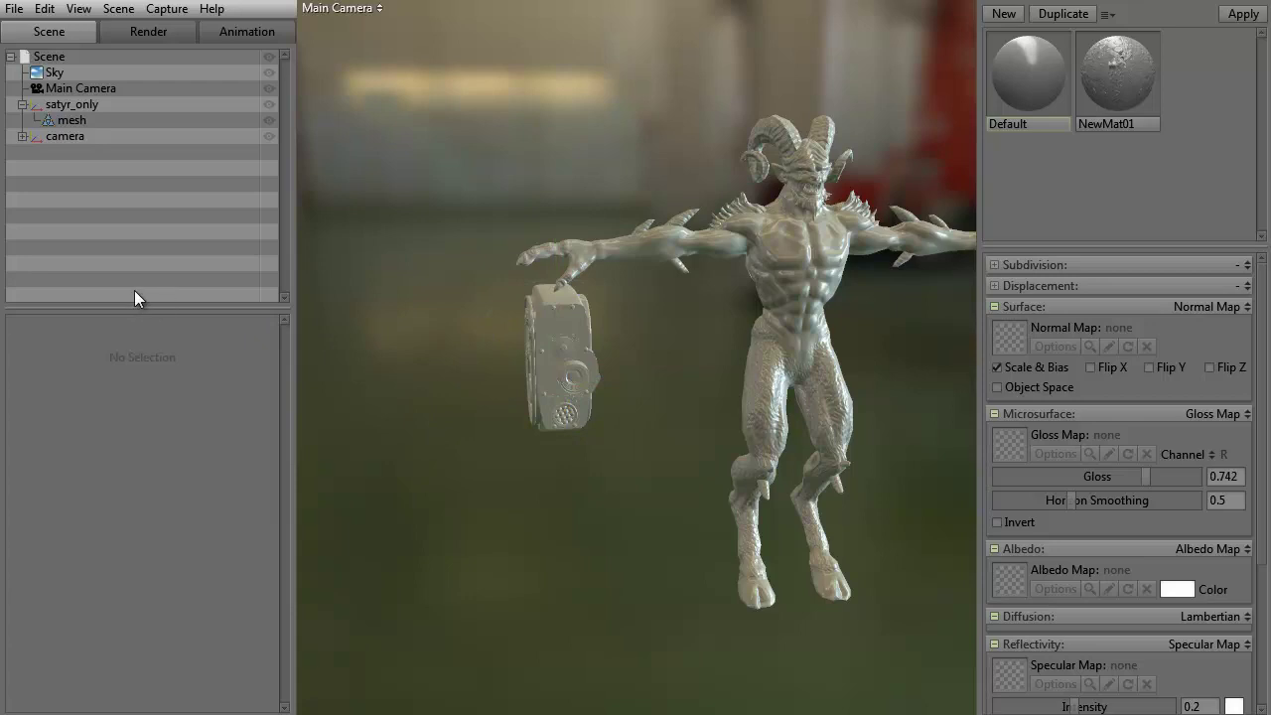
Step: Expand the camera group and delete Main_Lens, Main_Lens_Housing, Main_Lens1 and Main_Lens2
{"action": "left_click", "coordinate": [70, 138]}
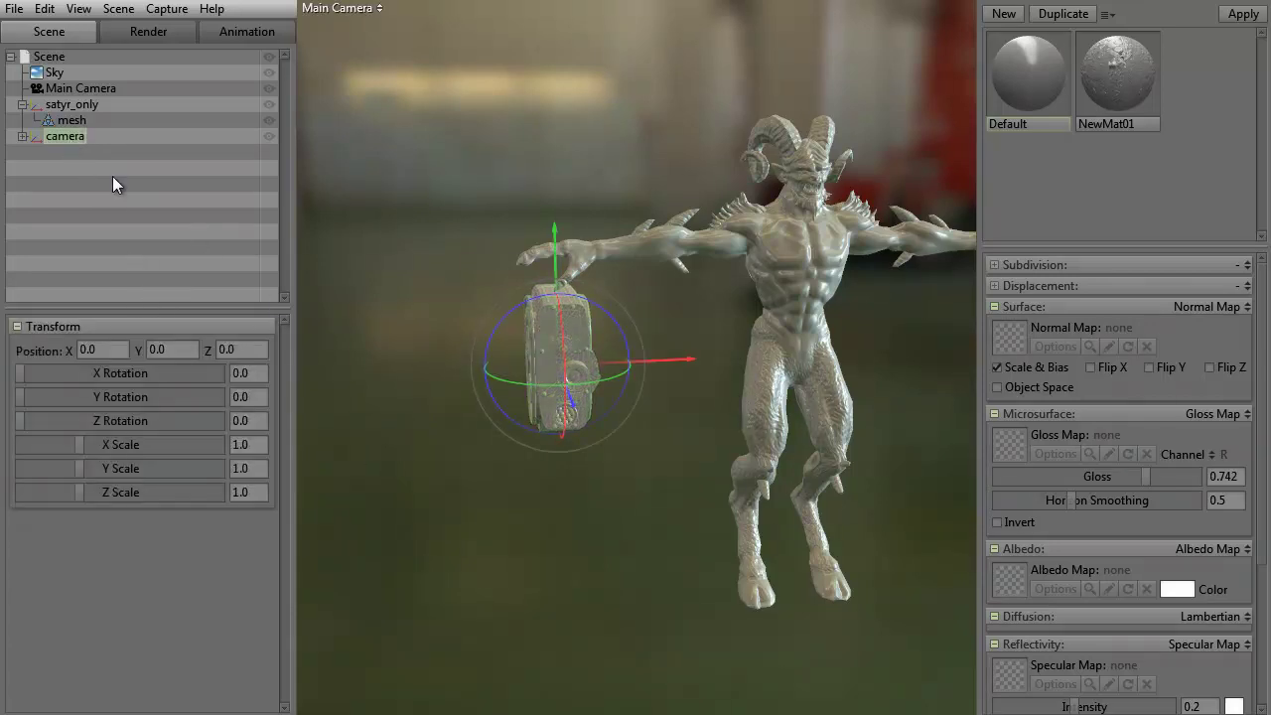
{"action": "left_click", "coordinate": [22, 137]}
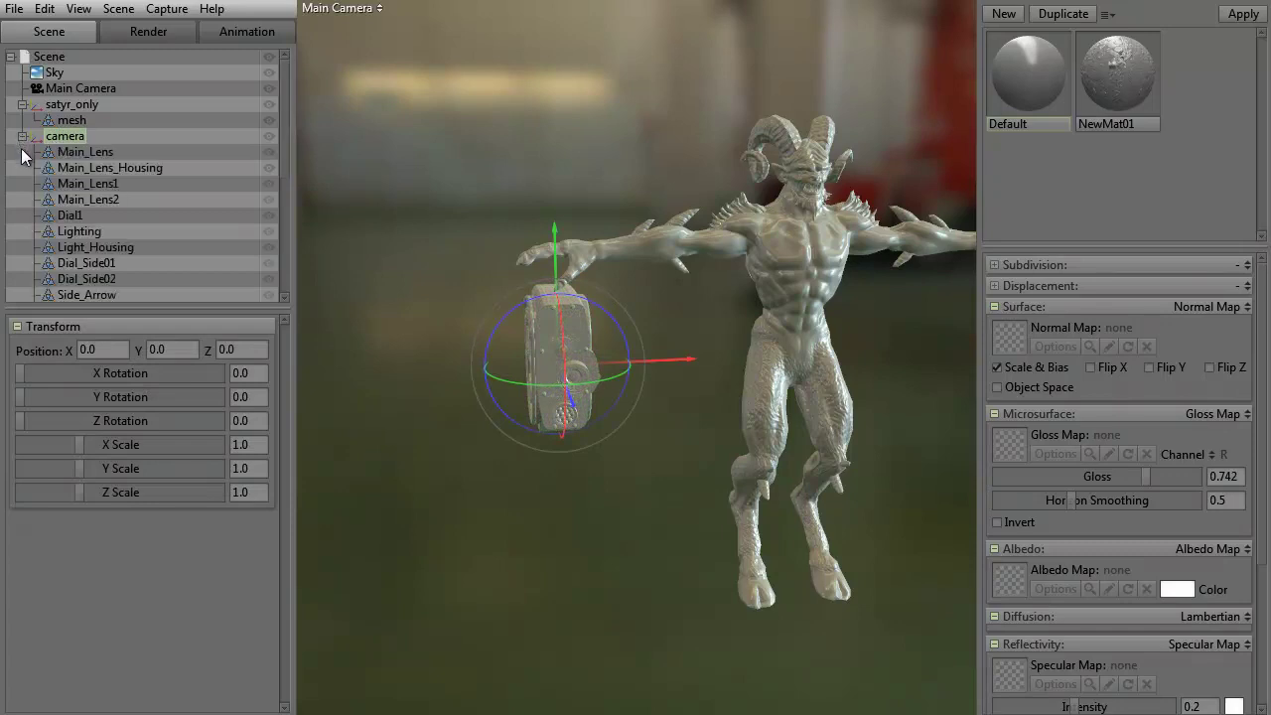
{"action": "left_click", "coordinate": [87, 152]}
{"action": "key", "text": "Delete"}
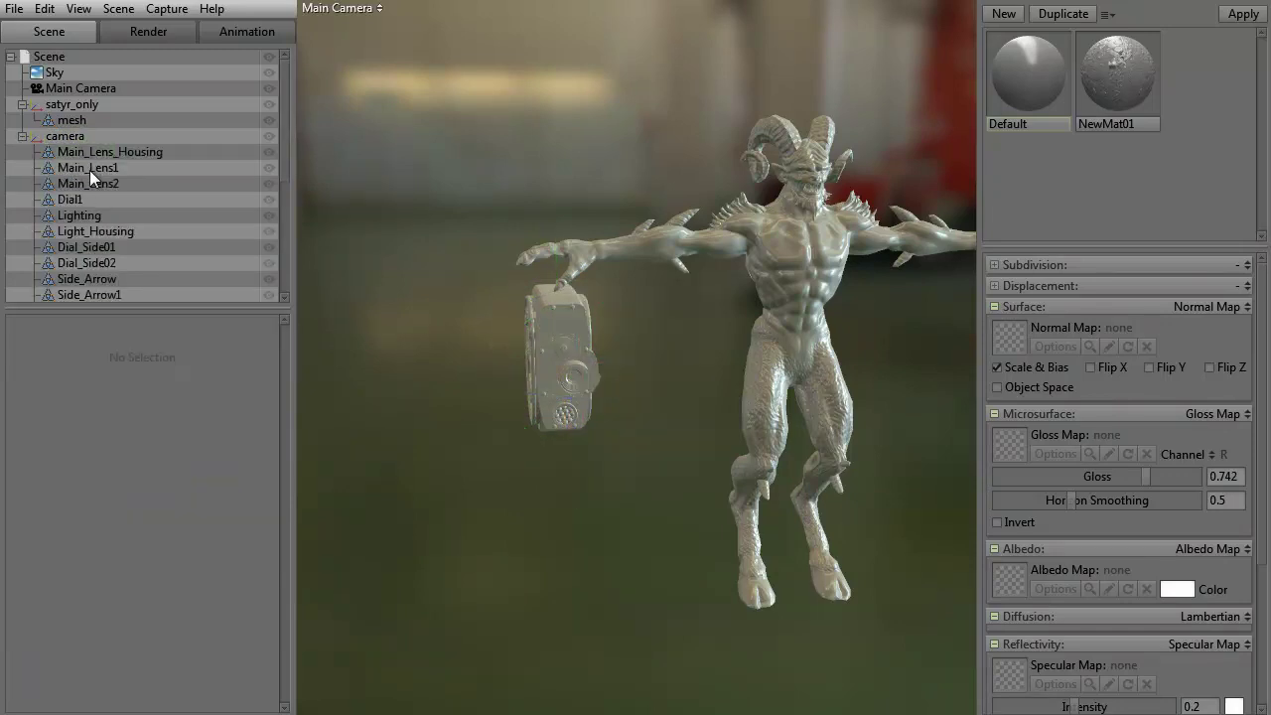
{"action": "left_click", "coordinate": [99, 155]}
{"action": "key", "text": "Delete"}
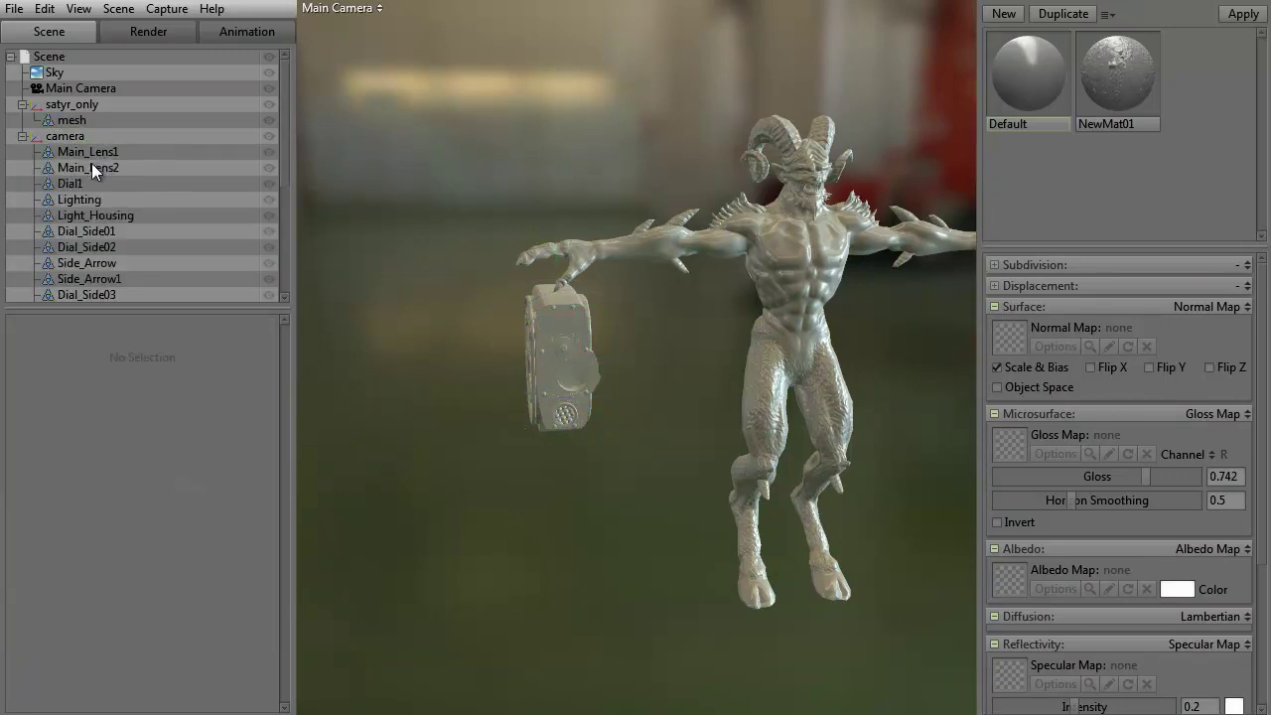
{"action": "left_click", "coordinate": [91, 154]}
{"action": "key", "text": "Delete"}
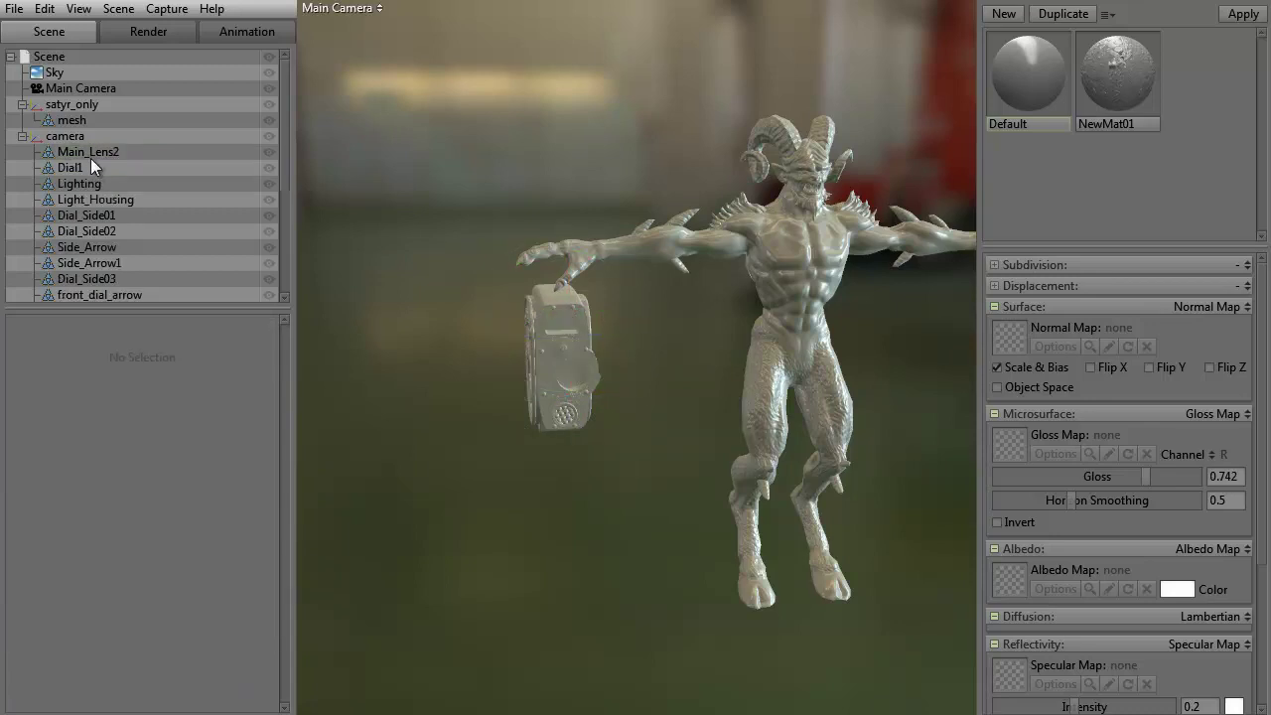
{"action": "left_click", "coordinate": [90, 153]}
{"action": "key", "text": "Delete"}
Step: Delete the camera model's Lighting, front screws and Dial1 parts by picking them on the model
{"action": "scroll", "coordinate": [461, 372], "scroll_direction": "up", "scroll_amount": 5}
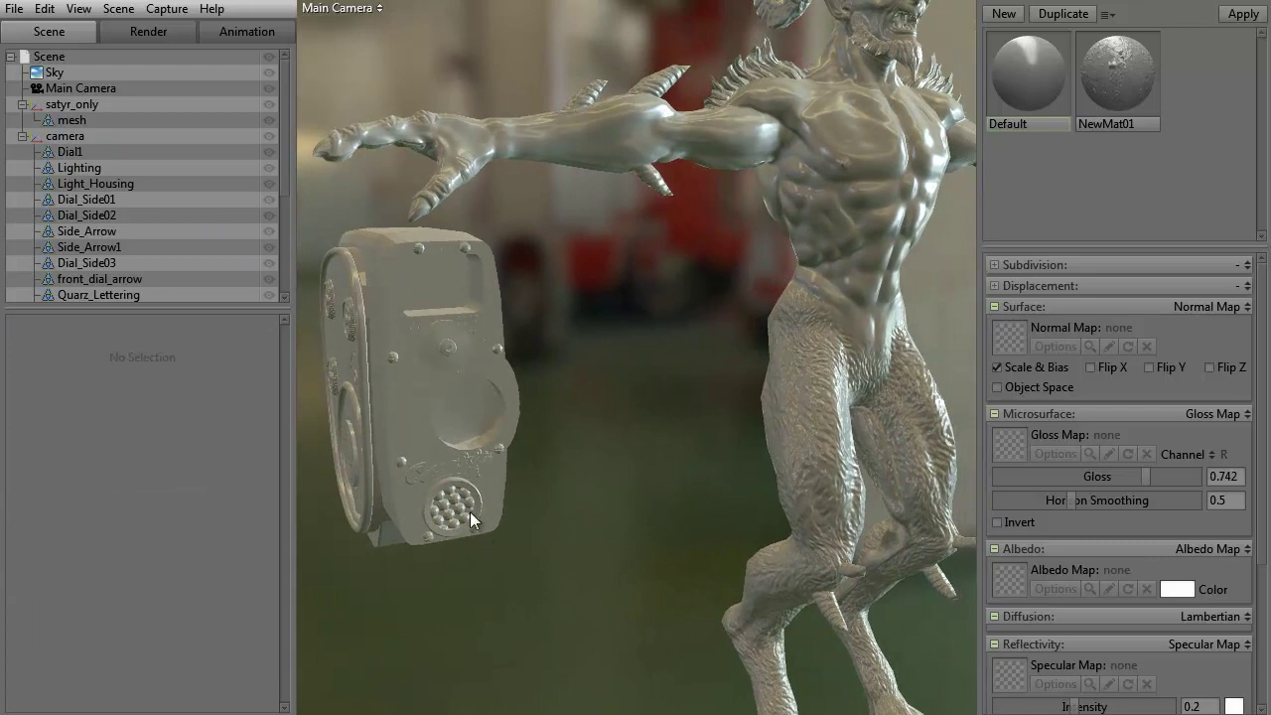
{"action": "left_click", "coordinate": [463, 508]}
{"action": "key", "text": "Delete"}
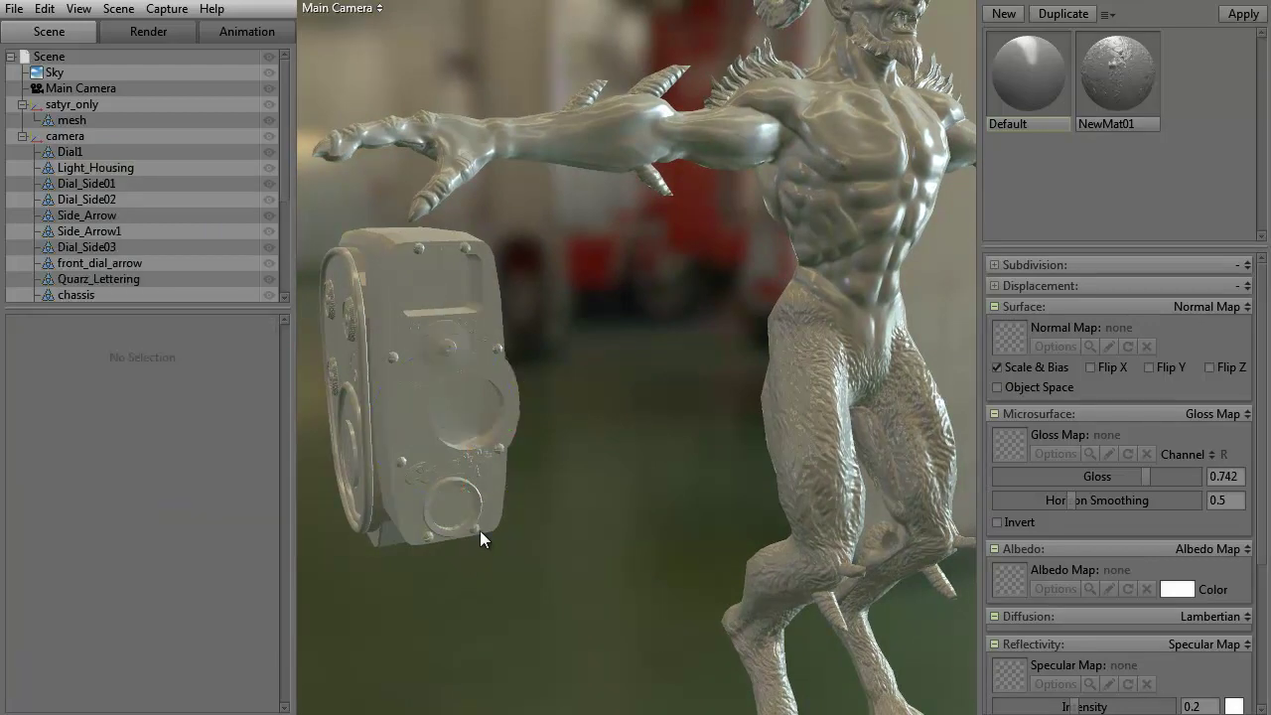
{"action": "left_click", "coordinate": [477, 530]}
{"action": "key", "text": "Delete"}
{"action": "left_click", "coordinate": [439, 367]}
{"action": "key", "text": "Delete"}
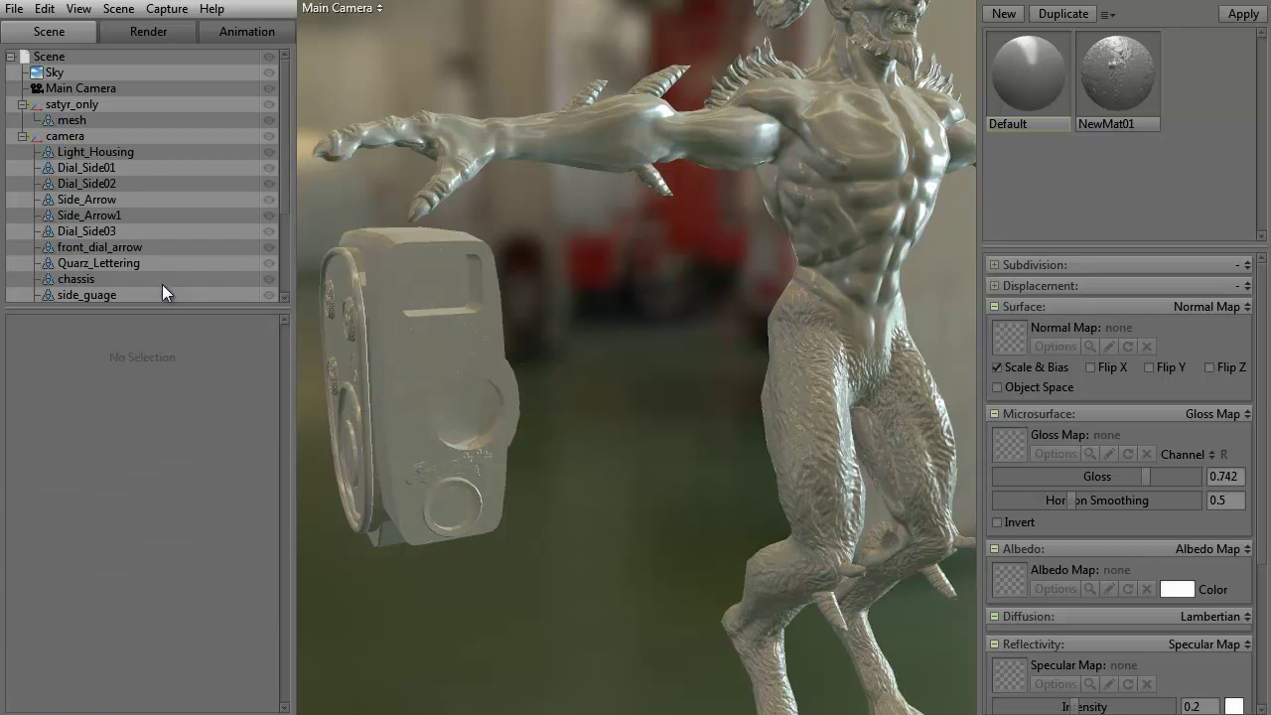
Step: Delete the whole camera group, leaving only the satyr model, and view the satyr from the front
{"action": "left_click", "coordinate": [63, 136]}
{"action": "key", "text": "Delete"}
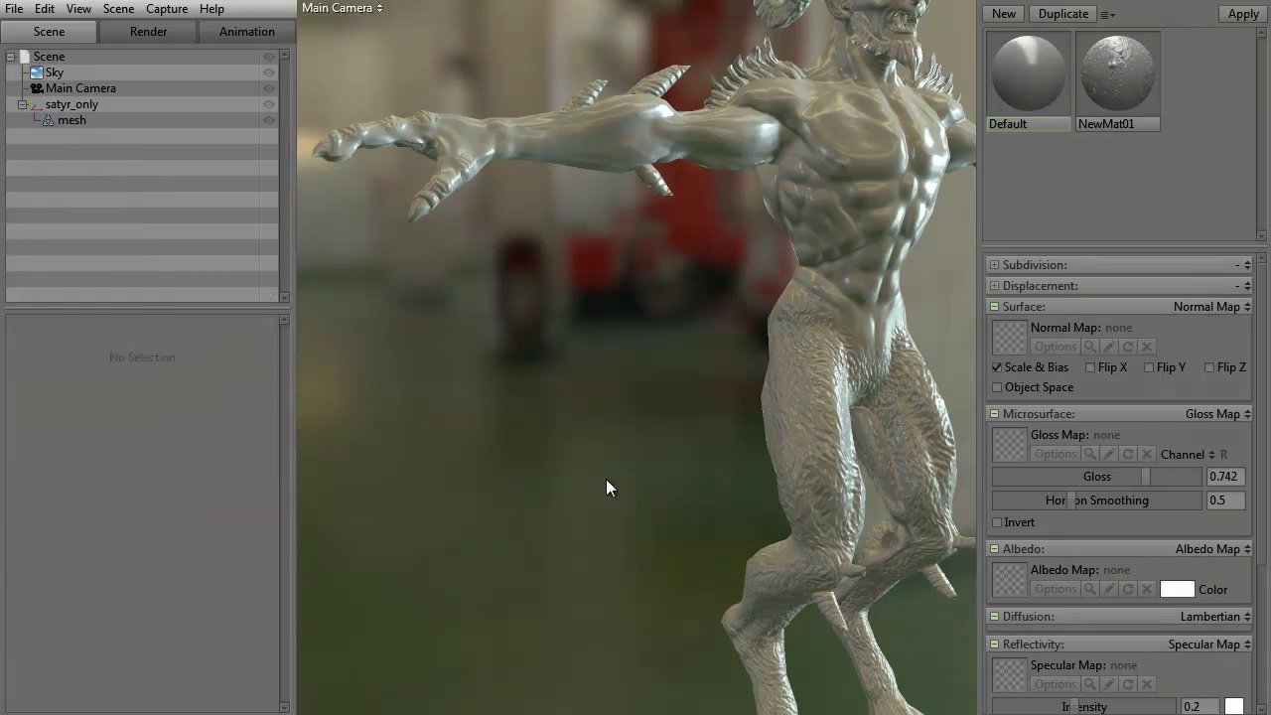
{"action": "left_click_drag", "start_coordinate": [606, 479], "coordinate": [423, 396]}
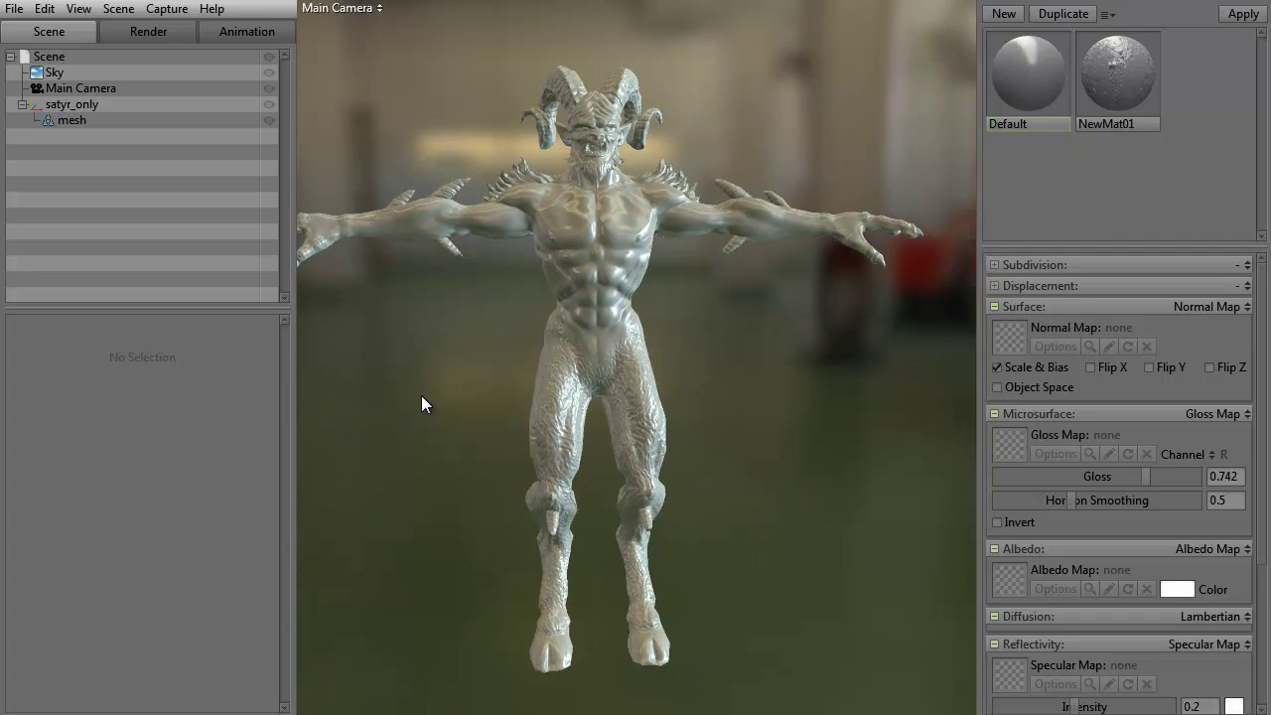